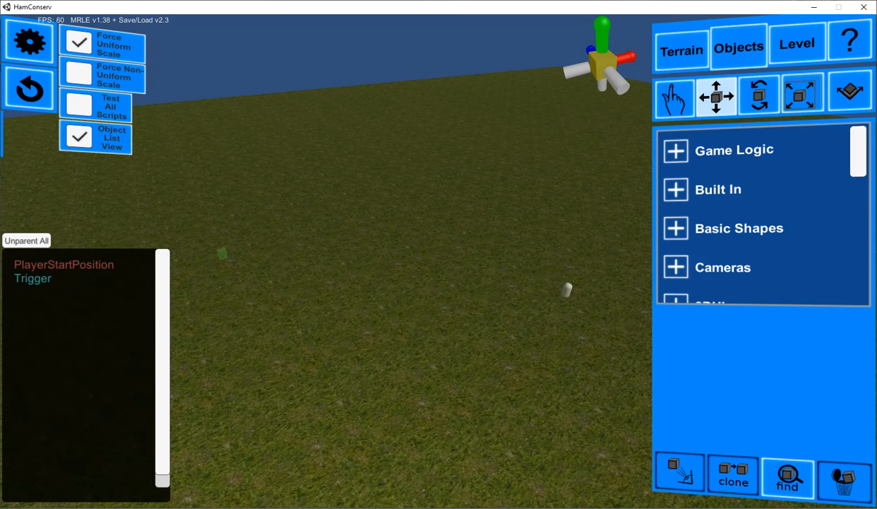
Select the green trigger object on the terrain and open its script in the script editor
{"action": "left_click", "coordinate": [219, 254]}
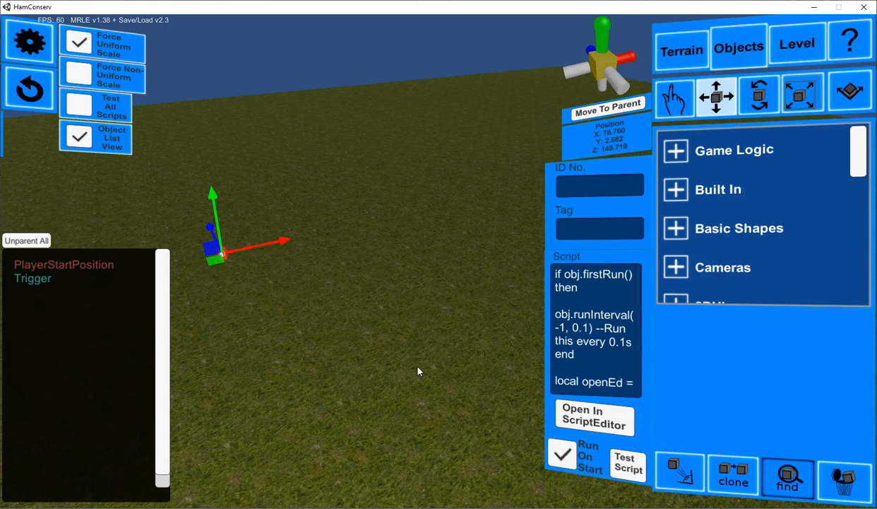
{"action": "left_click", "coordinate": [603, 352]}
{"action": "left_click_drag", "start_coordinate": [605, 350], "coordinate": [552, 215]}
{"action": "left_click", "coordinate": [581, 300]}
{"action": "left_click", "coordinate": [595, 425]}
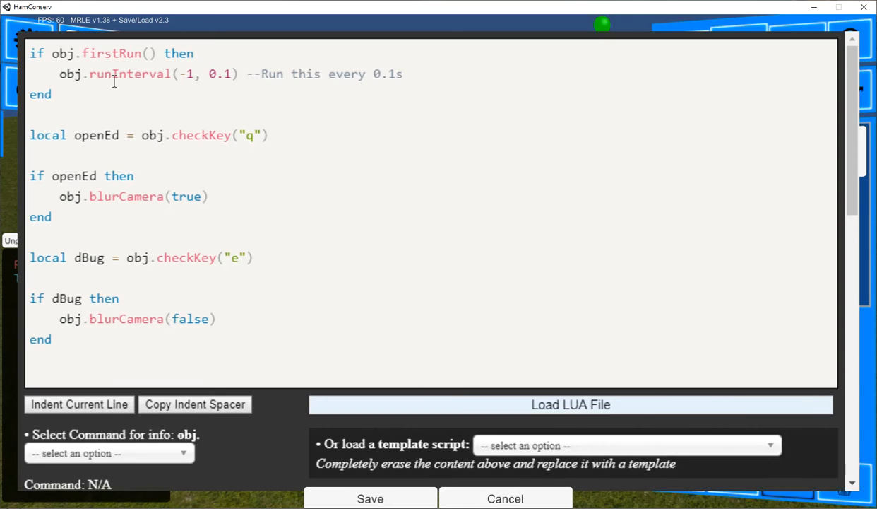
Search the obj. command reference list for "texture"
{"action": "left_click", "coordinate": [146, 96]}
{"action": "scroll", "coordinate": [235, 129], "scroll_direction": "down", "scroll_amount": 2}
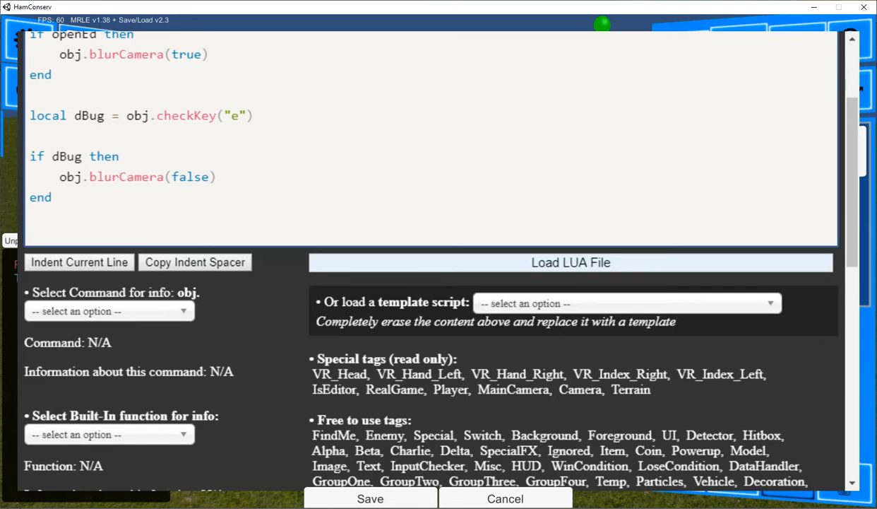
{"action": "left_click", "coordinate": [132, 319]}
{"action": "scroll", "coordinate": [235, 313], "scroll_direction": "down", "scroll_amount": 2}
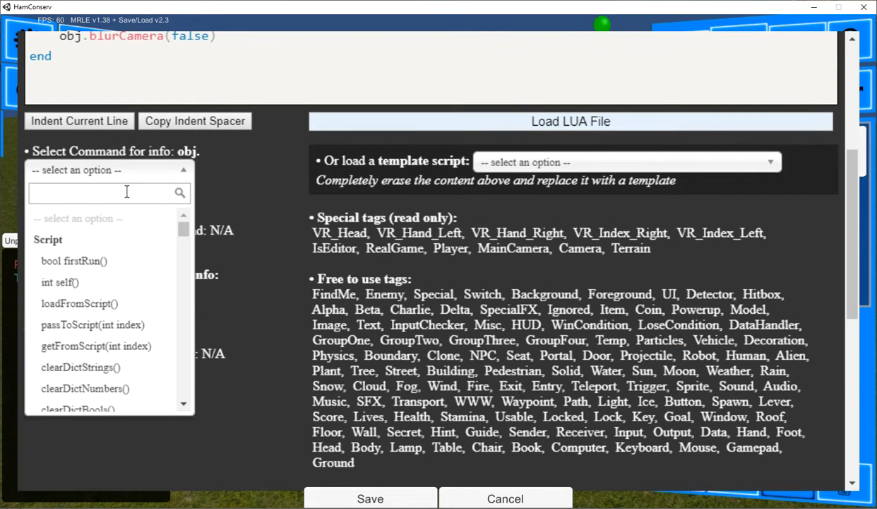
{"action": "type", "text": "texture"}
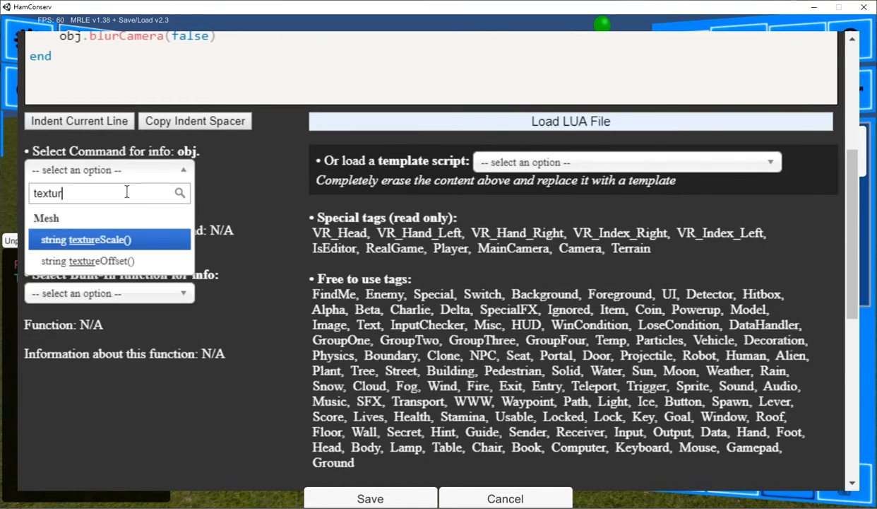
Replace the command search term with "settext", and refine it to "settrailtex"
{"action": "key", "text": "BackSpace"}
{"action": "key", "text": "BackSpace"}
{"action": "key", "text": "BackSpace"}
{"action": "key", "text": "BackSpace"}
{"action": "key", "text": "BackSpace"}
{"action": "key", "text": "BackSpace"}
{"action": "key", "text": "BackSpace"}
{"action": "type", "text": "settexture"}
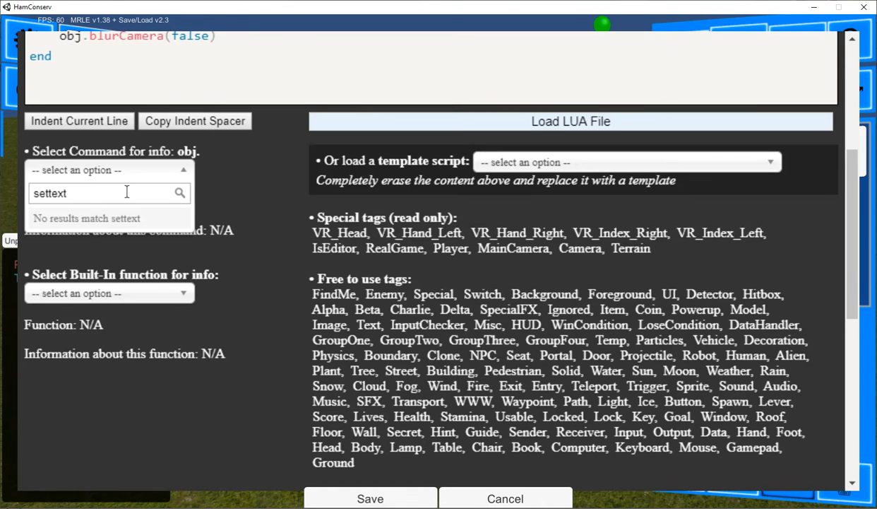
{"action": "key", "text": "BackSpace"}
{"action": "key", "text": "BackSpace"}
{"action": "key", "text": "BackSpace"}
{"action": "key", "text": "BackSpace"}
{"action": "type", "text": "railtex"}
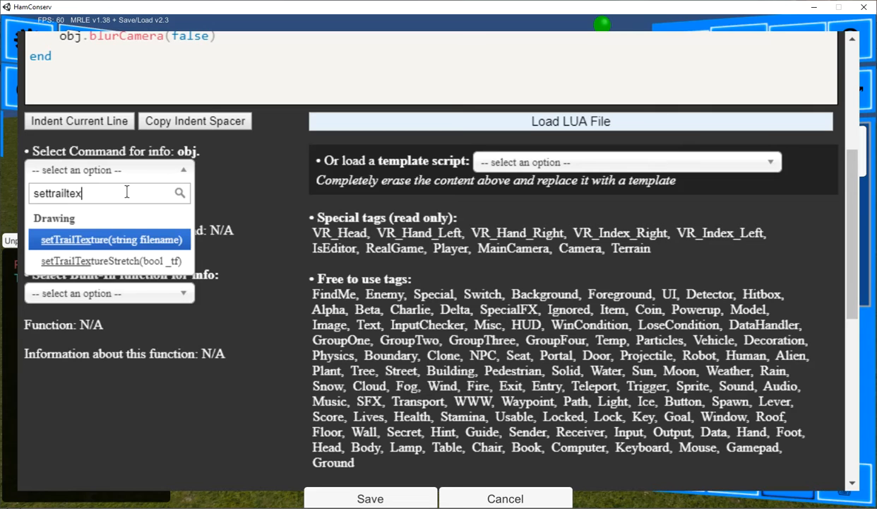
Clear the command search, browse the full command list down to the Debug group, and close it
{"action": "key", "text": "ctrl+a"}
{"action": "key", "text": "BackSpace"}
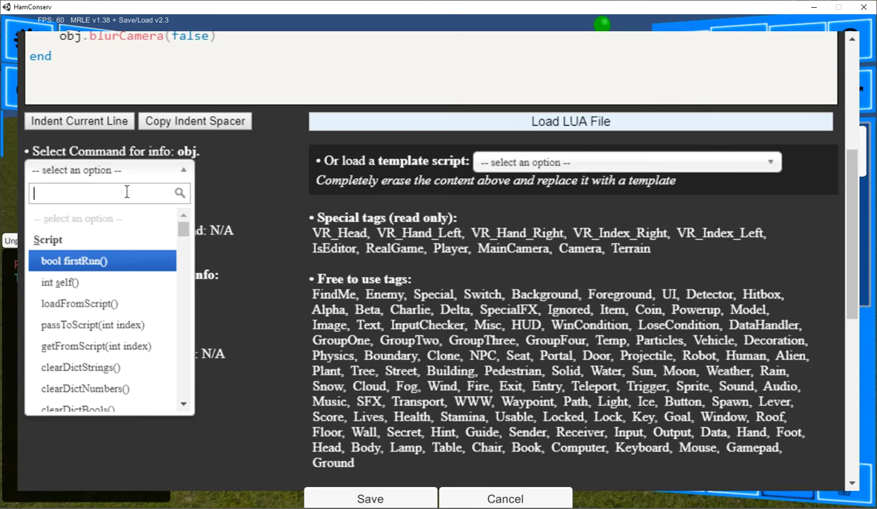
{"action": "scroll", "coordinate": [141, 289], "scroll_direction": "down", "scroll_amount": 15}
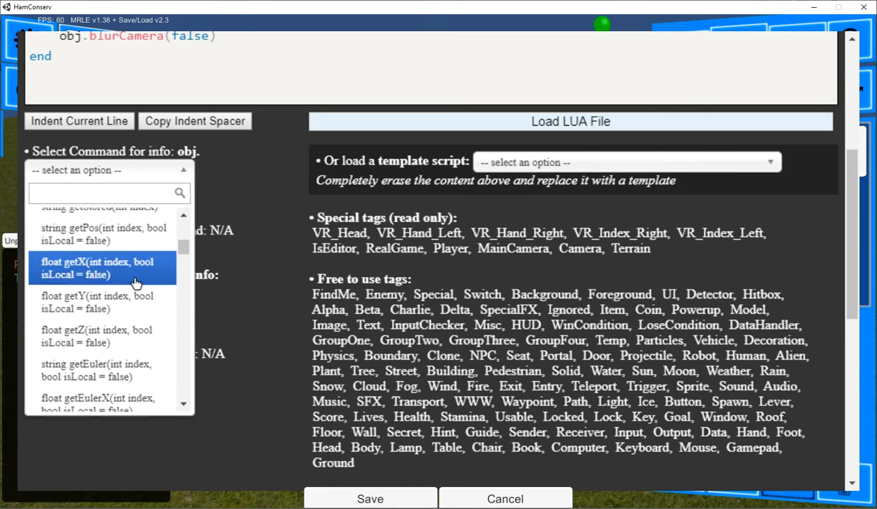
{"action": "scroll", "coordinate": [157, 294], "scroll_direction": "down", "scroll_amount": 20}
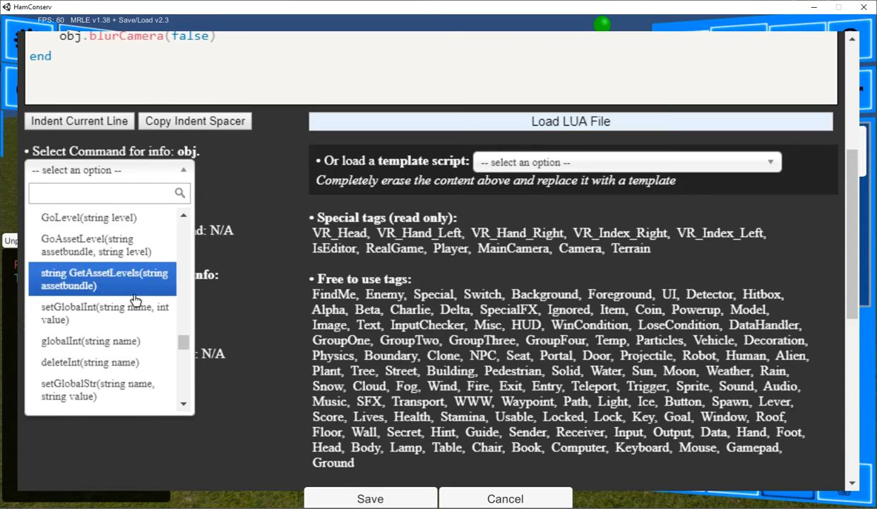
{"action": "scroll", "coordinate": [107, 314], "scroll_direction": "down", "scroll_amount": 5}
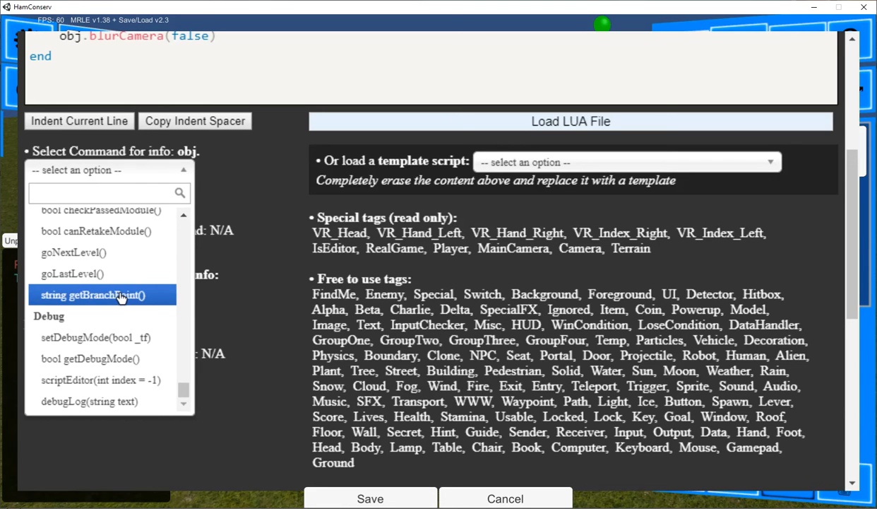
{"action": "left_click", "coordinate": [311, 264]}
Browse the list of built-in functions and close it without choosing one
{"action": "left_click", "coordinate": [149, 295]}
{"action": "scroll", "coordinate": [106, 381], "scroll_direction": "down", "scroll_amount": 1}
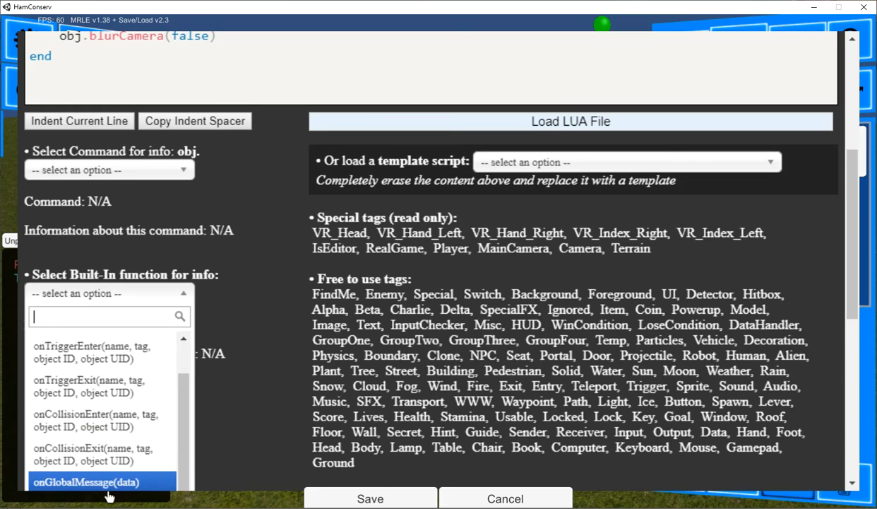
{"action": "scroll", "coordinate": [126, 428], "scroll_direction": "up", "scroll_amount": 2}
{"action": "scroll", "coordinate": [110, 400], "scroll_direction": "down", "scroll_amount": 2}
{"action": "scroll", "coordinate": [117, 417], "scroll_direction": "up", "scroll_amount": 2}
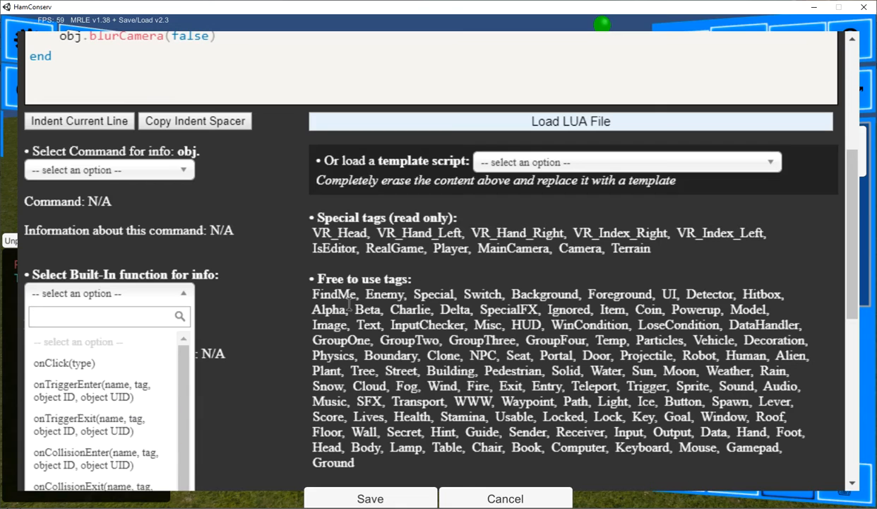
{"action": "left_click", "coordinate": [279, 326]}
Highlight the "Free to use tags" block and the "Special tags (read only)" block to review them
{"action": "left_click_drag", "start_coordinate": [313, 277], "coordinate": [544, 460]}
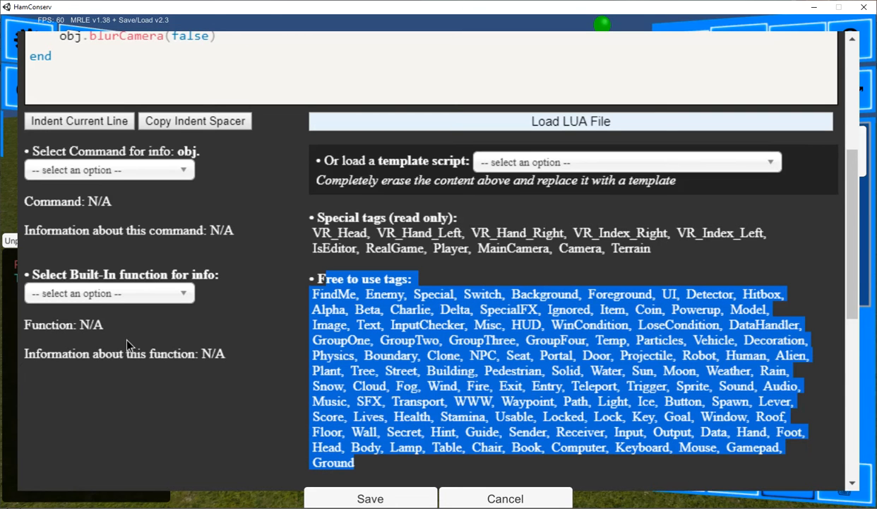
{"action": "left_click", "coordinate": [313, 277]}
{"action": "left_click_drag", "start_coordinate": [317, 216], "coordinate": [706, 252]}
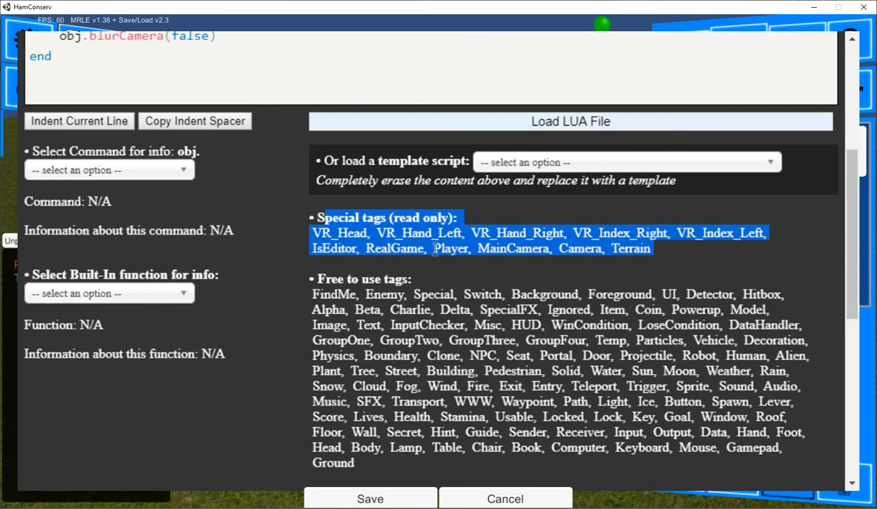
{"action": "left_click", "coordinate": [359, 231]}
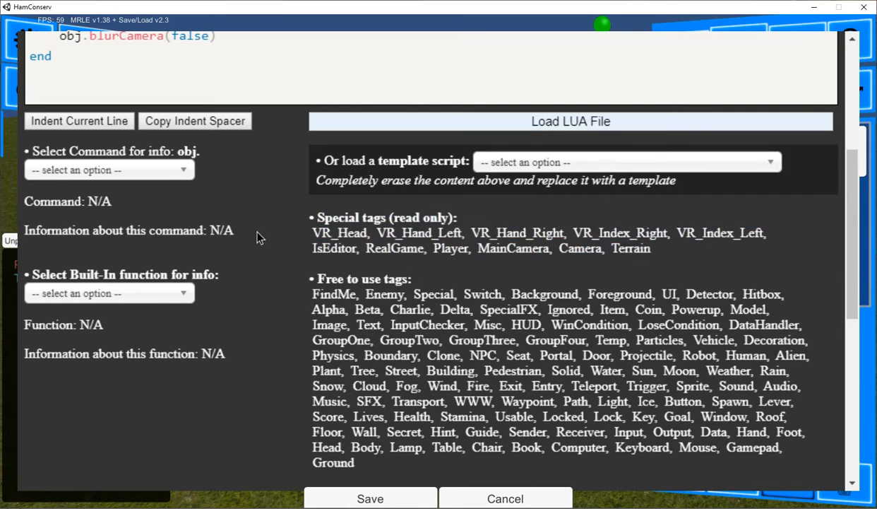
Examine the read-only special tags one by one, highlighting VR_Index_Right and RealGame
{"action": "left_click_drag", "start_coordinate": [317, 217], "coordinate": [651, 248]}
{"action": "left_click", "coordinate": [584, 277]}
{"action": "left_click_drag", "start_coordinate": [331, 224], "coordinate": [441, 215]}
{"action": "left_click", "coordinate": [382, 228]}
{"action": "left_click", "coordinate": [471, 226]}
{"action": "left_click_drag", "start_coordinate": [573, 232], "coordinate": [673, 230]}
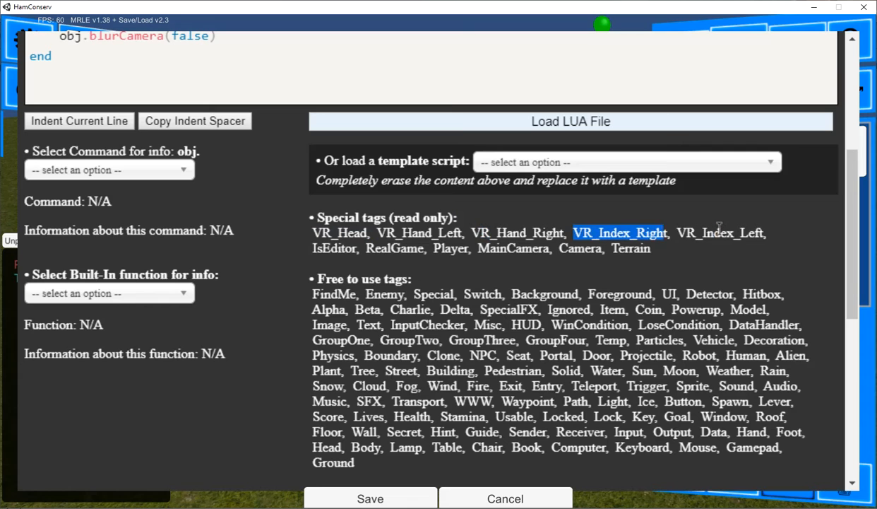
{"action": "left_click", "coordinate": [750, 232]}
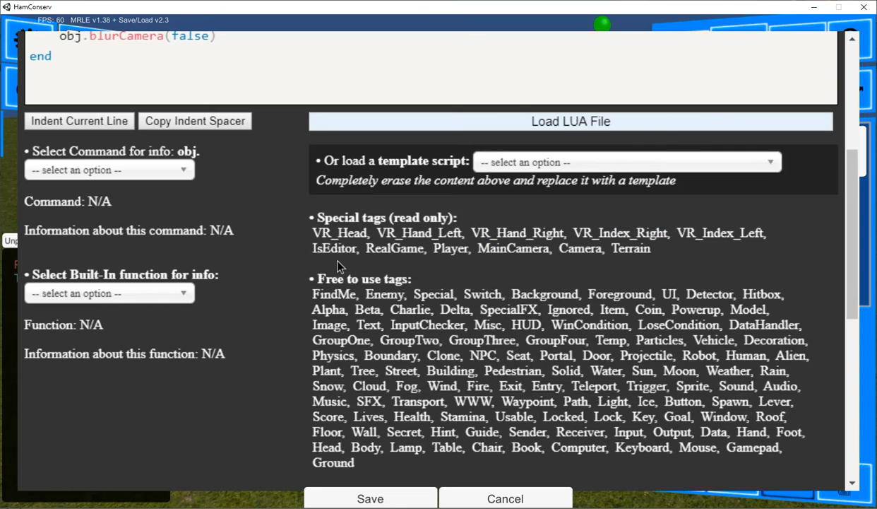
{"action": "left_click_drag", "start_coordinate": [368, 248], "coordinate": [422, 250]}
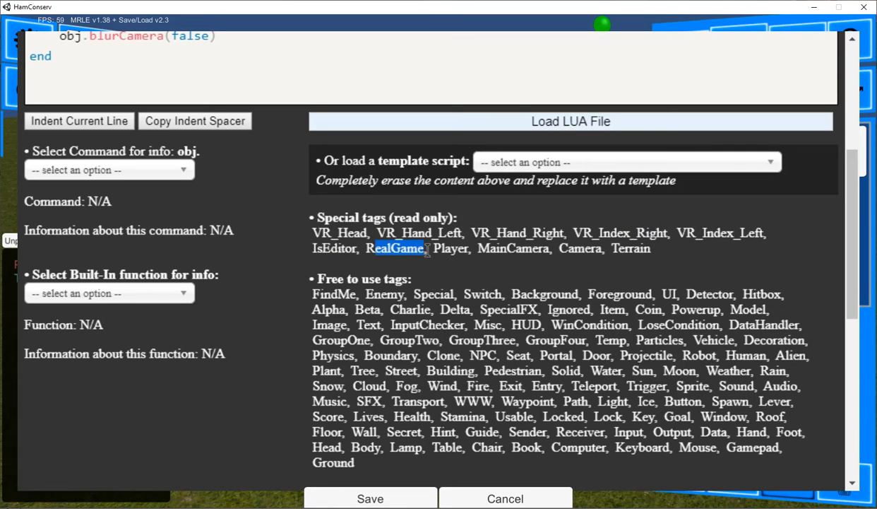
{"action": "left_click", "coordinate": [446, 249]}
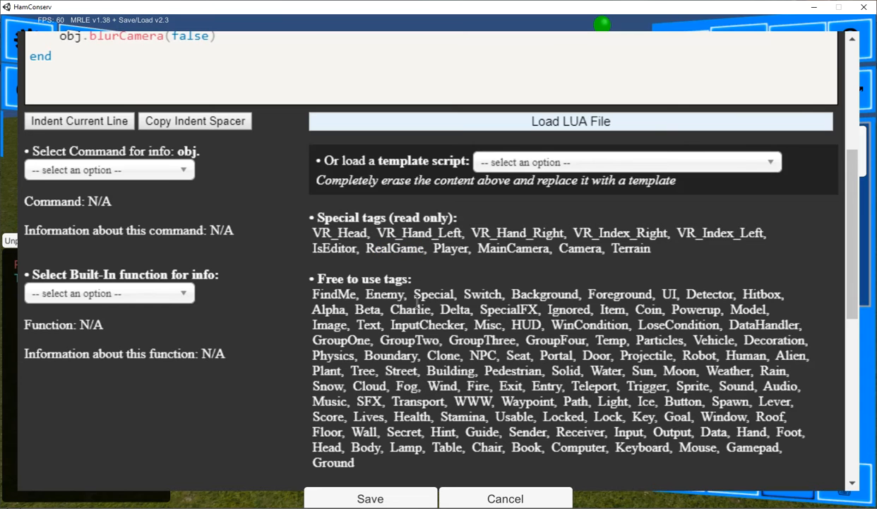
Show the information for the built-in function onClick(type)
{"action": "left_click", "coordinate": [168, 300]}
{"action": "left_click", "coordinate": [63, 319]}
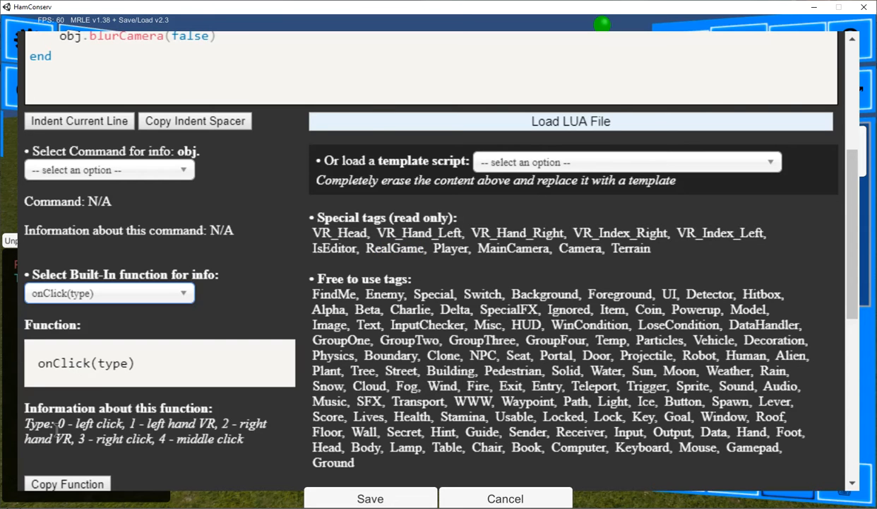
{"action": "scroll", "coordinate": [144, 232], "scroll_direction": "down", "scroll_amount": 4}
{"action": "scroll", "coordinate": [141, 233], "scroll_direction": "up", "scroll_amount": 4}
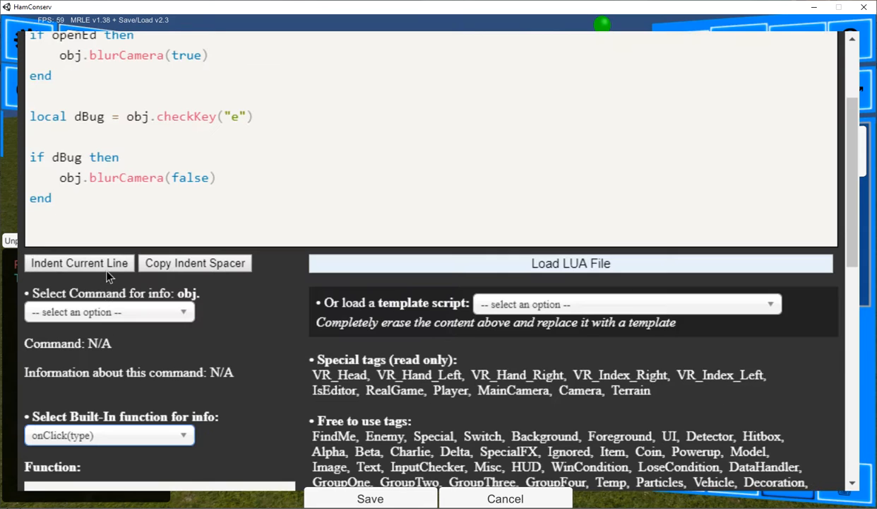
Show the information for the haveComponent command and read through its description
{"action": "left_click", "coordinate": [93, 313]}
{"action": "scroll", "coordinate": [88, 403], "scroll_direction": "down", "scroll_amount": 3}
{"action": "left_click", "coordinate": [89, 403]}
{"action": "scroll", "coordinate": [101, 238], "scroll_direction": "down", "scroll_amount": 6}
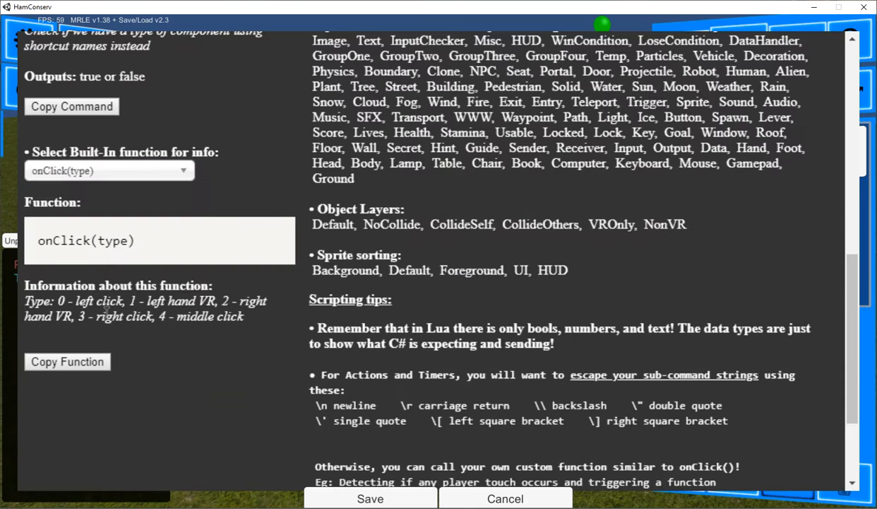
{"action": "scroll", "coordinate": [102, 239], "scroll_direction": "up", "scroll_amount": 4}
{"action": "scroll", "coordinate": [160, 247], "scroll_direction": "right", "scroll_amount": 2}
{"action": "scroll", "coordinate": [160, 248], "scroll_direction": "left", "scroll_amount": 2}
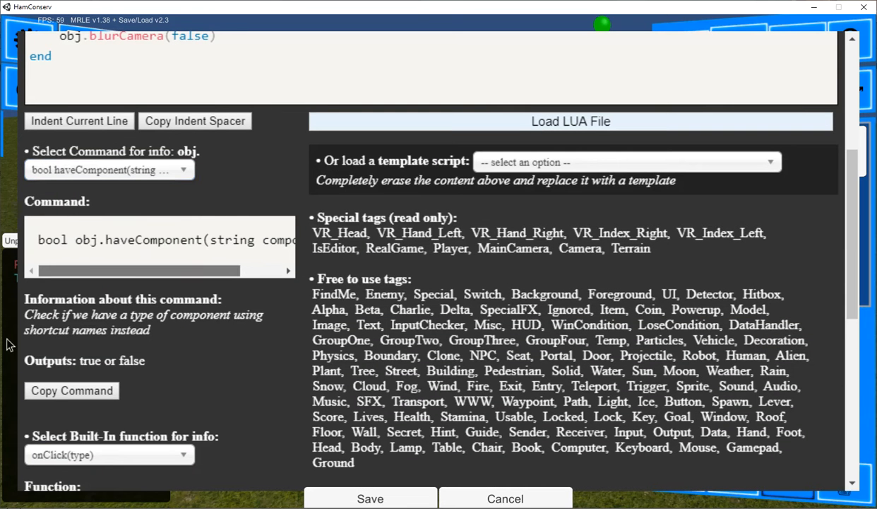
{"action": "left_click_drag", "start_coordinate": [62, 314], "coordinate": [214, 329]}
{"action": "left_click", "coordinate": [127, 324]}
Show the information for the getQuaternion(int index) command
{"action": "left_click", "coordinate": [122, 170]}
{"action": "scroll", "coordinate": [111, 284], "scroll_direction": "down", "scroll_amount": 3}
{"action": "left_click", "coordinate": [111, 284]}
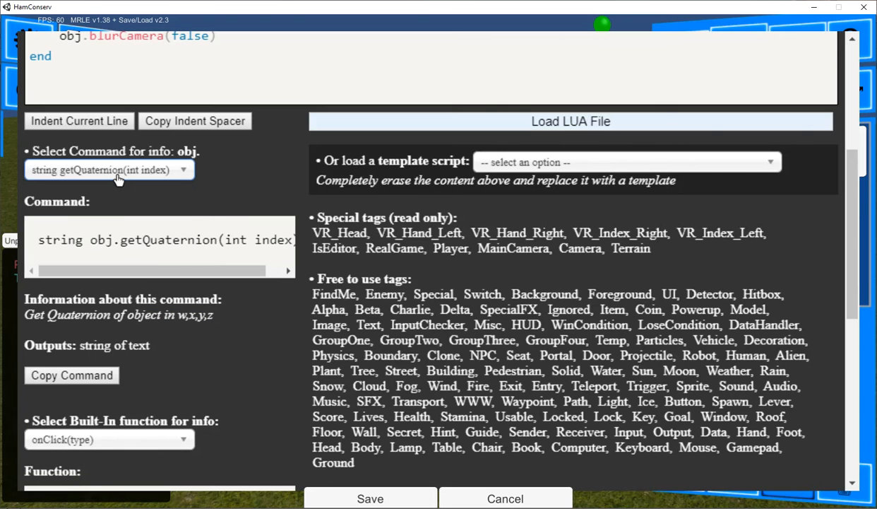
Show the information for the translateStored command and check its copy options
{"action": "left_click", "coordinate": [118, 180]}
{"action": "scroll", "coordinate": [113, 212], "scroll_direction": "down", "scroll_amount": 5}
{"action": "left_click", "coordinate": [99, 306]}
{"action": "mouse_move", "coordinate": [100, 271]}
{"action": "left_mouse_down"}
{"action": "mouse_move", "coordinate": [247, 270]}
{"action": "mouse_move", "coordinate": [99, 270]}
{"action": "left_mouse_up"}
{"action": "scroll", "coordinate": [485, 268], "scroll_direction": "up", "scroll_amount": 4}
{"action": "scroll", "coordinate": [544, 286], "scroll_direction": "down", "scroll_amount": 4}
View the available template scripts without loading one, and return to the script code
{"action": "left_click", "coordinate": [526, 163]}
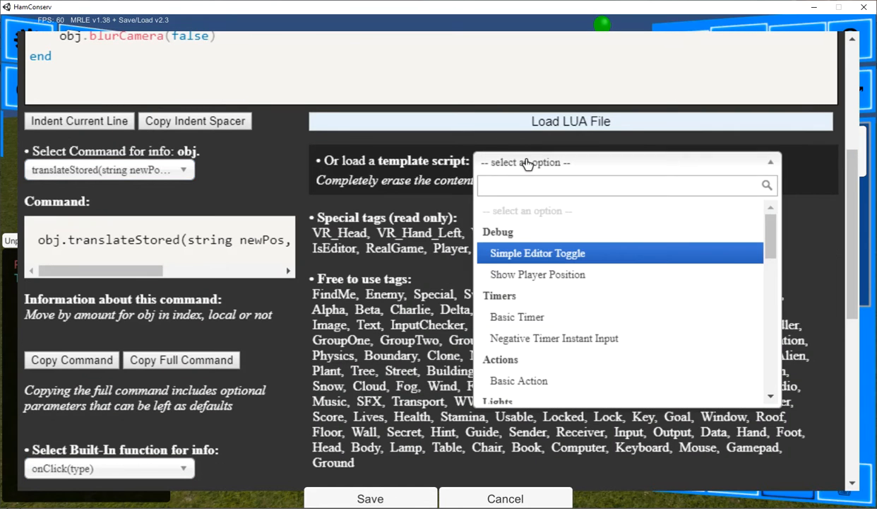
{"action": "left_click", "coordinate": [526, 163]}
{"action": "scroll", "coordinate": [210, 308], "scroll_direction": "up", "scroll_amount": 4}
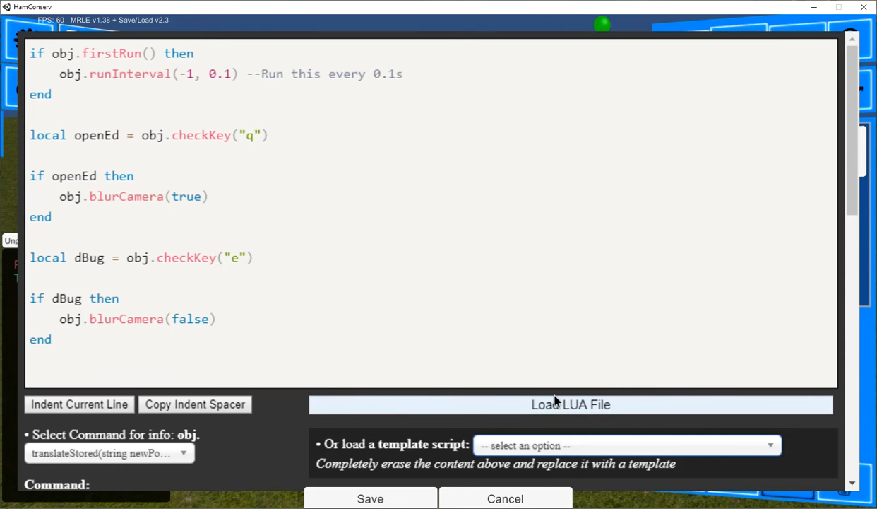
Highlight the Object Layers section of the reference and its Default layer
{"action": "scroll", "coordinate": [480, 392], "scroll_direction": "down", "scroll_amount": 6}
{"action": "scroll", "coordinate": [412, 397], "scroll_direction": "down", "scroll_amount": 4}
{"action": "scroll", "coordinate": [415, 400], "scroll_direction": "up", "scroll_amount": 4}
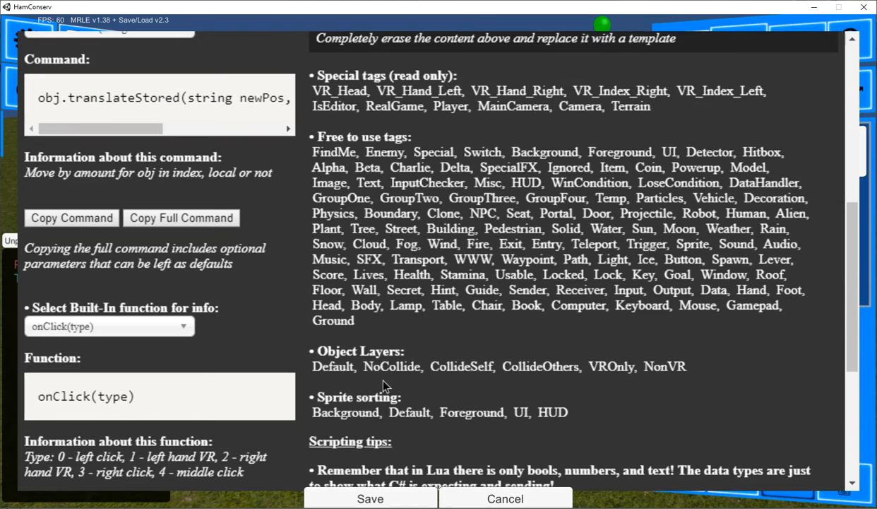
{"action": "scroll", "coordinate": [319, 332], "scroll_direction": "down", "scroll_amount": 2}
{"action": "left_click_drag", "start_coordinate": [318, 209], "coordinate": [714, 231]}
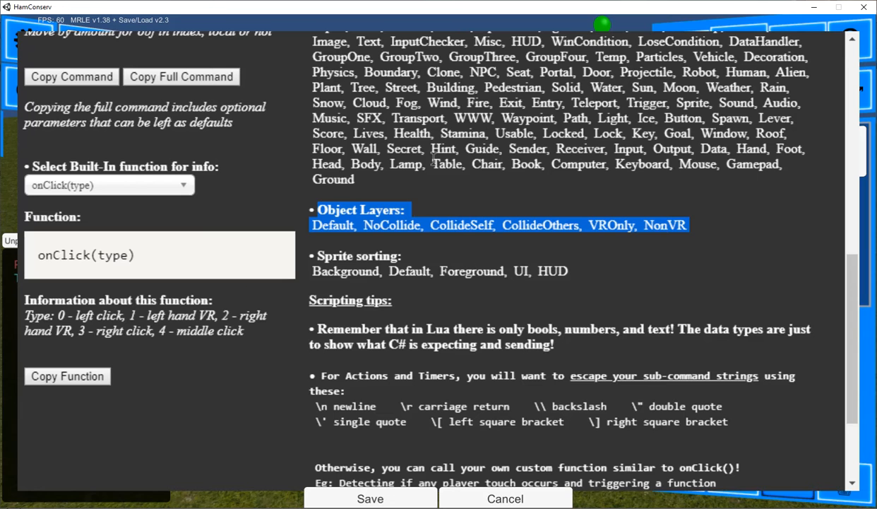
{"action": "left_click", "coordinate": [308, 226]}
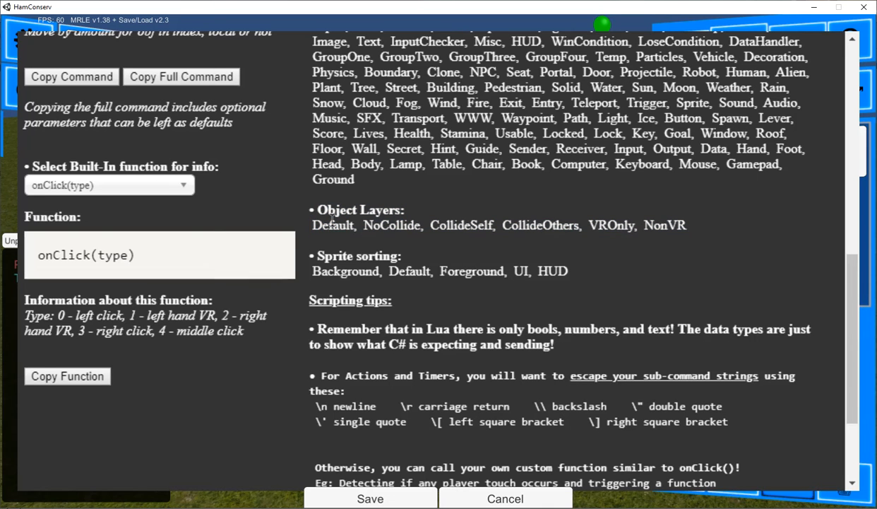
{"action": "double_click", "coordinate": [332, 225]}
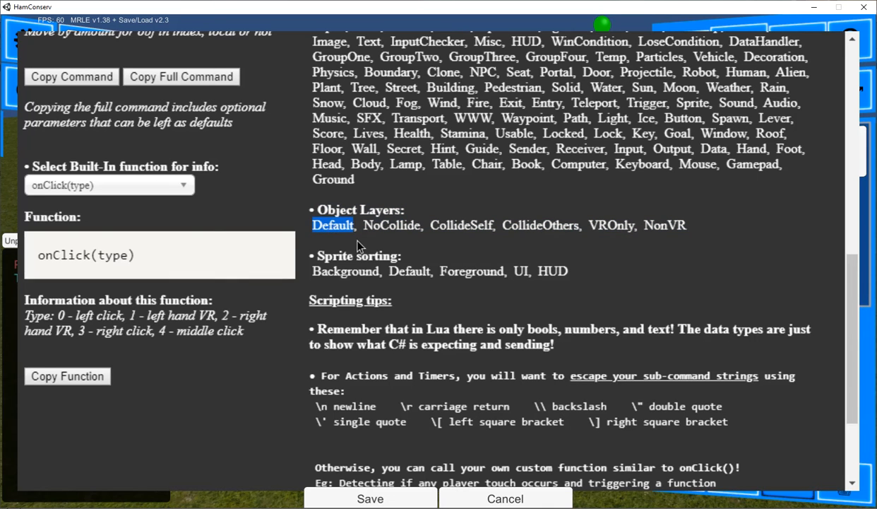
Highlight the NoCollide, CollideSelf and CollideOthers object layers in turn
{"action": "left_click", "coordinate": [386, 225]}
{"action": "triple_click", "coordinate": [385, 226]}
{"action": "left_click", "coordinate": [449, 225]}
{"action": "double_click", "coordinate": [455, 223]}
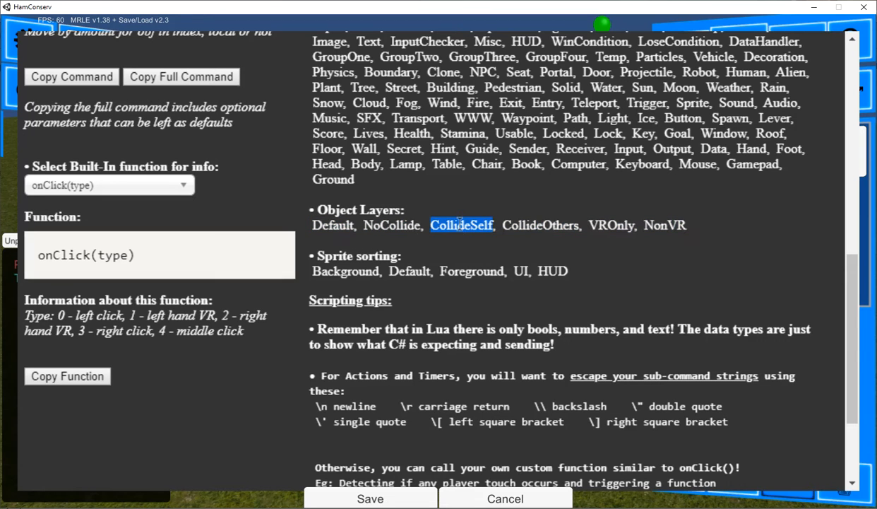
{"action": "double_click", "coordinate": [552, 225]}
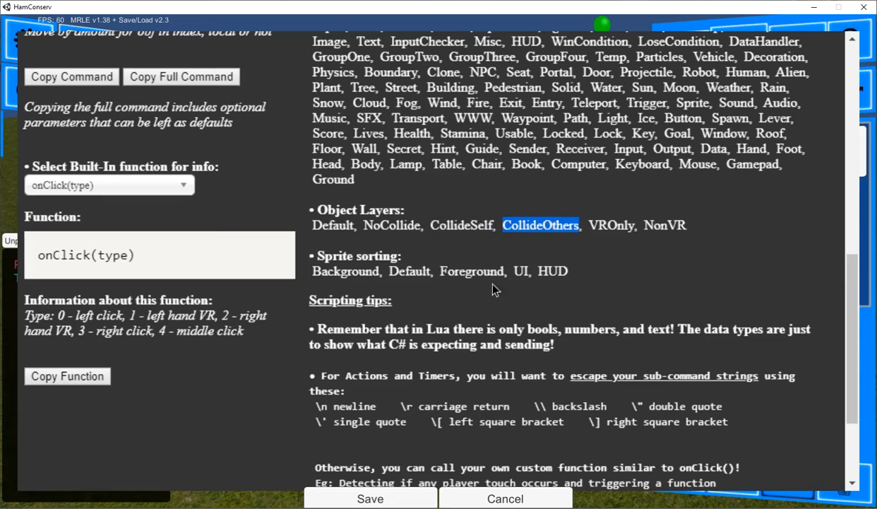
Review the CollideSelf, CollideOthers and VROnly layers again, and highlight the Sprite sorting options
{"action": "double_click", "coordinate": [453, 224]}
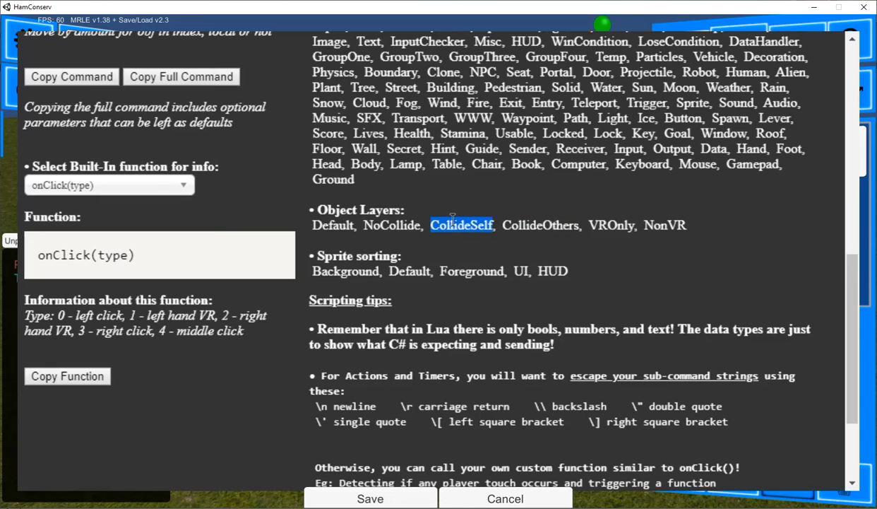
{"action": "double_click", "coordinate": [532, 223]}
{"action": "left_click", "coordinate": [621, 225]}
{"action": "left_click_drag", "start_coordinate": [359, 277], "coordinate": [565, 266]}
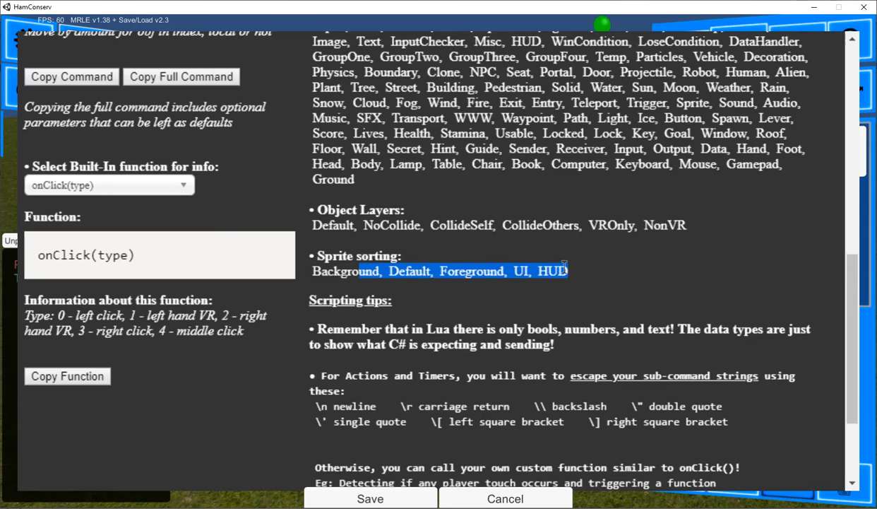
Highlight the scripting tip about Lua having only bools, numbers and text
{"action": "left_click", "coordinate": [427, 338]}
{"action": "scroll", "coordinate": [426, 342], "scroll_direction": "down", "scroll_amount": 3}
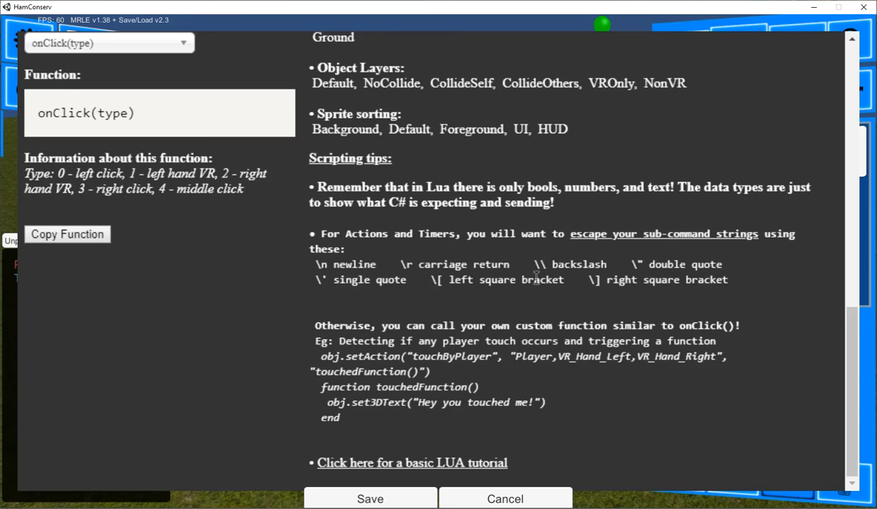
{"action": "left_click_drag", "start_coordinate": [607, 207], "coordinate": [309, 185]}
{"action": "left_click", "coordinate": [471, 191]}
{"action": "double_click", "coordinate": [438, 188]}
{"action": "left_click", "coordinate": [388, 200]}
{"action": "triple_click", "coordinate": [385, 200]}
{"action": "left_click", "coordinate": [397, 203]}
Highlight the custom touchedFunction() example and the tip on escaping sub-command strings for Actions and Timers
{"action": "left_click_drag", "start_coordinate": [316, 326], "coordinate": [461, 407]}
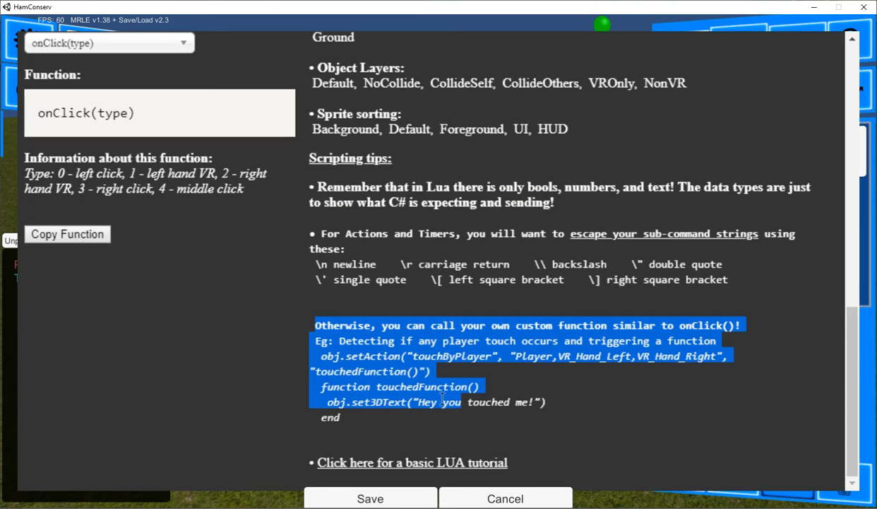
{"action": "left_click", "coordinate": [417, 408]}
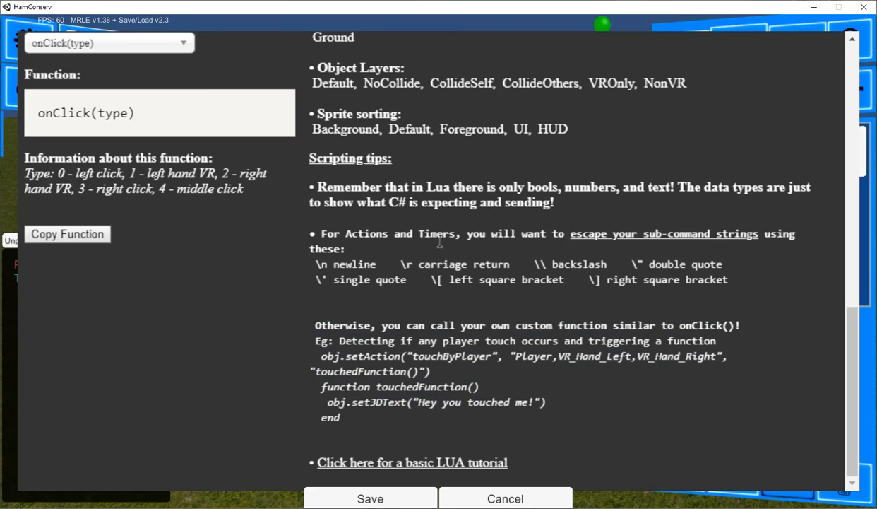
{"action": "left_click_drag", "start_coordinate": [366, 370], "coordinate": [425, 387]}
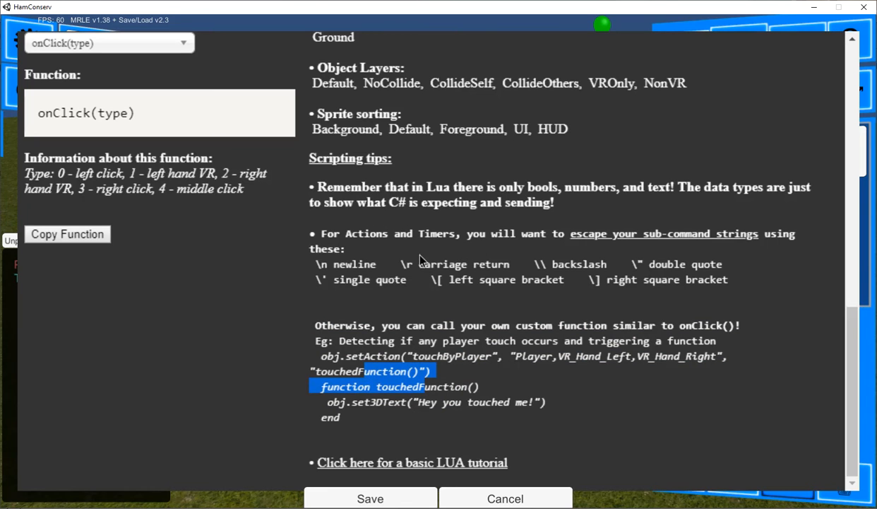
{"action": "left_click_drag", "start_coordinate": [419, 255], "coordinate": [424, 264]}
{"action": "left_click_drag", "start_coordinate": [443, 230], "coordinate": [462, 281]}
{"action": "left_click", "coordinate": [484, 298]}
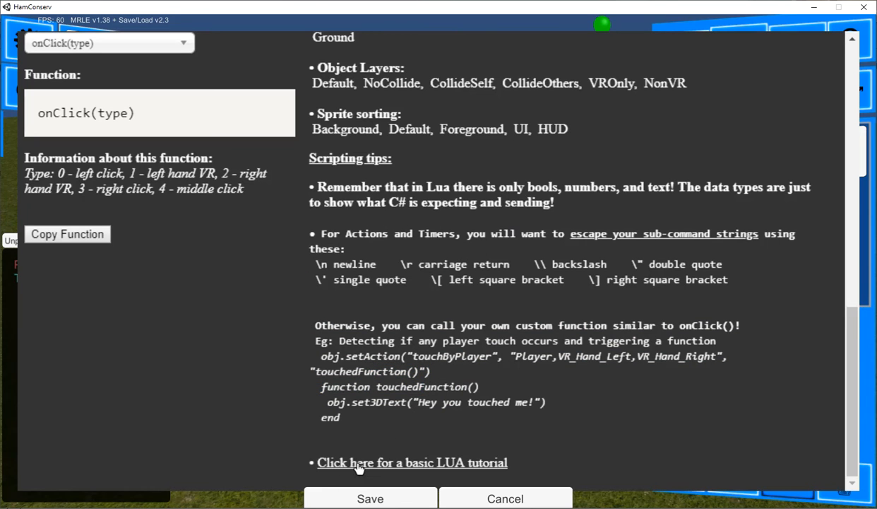
Return to the script code and highlight the firstRun block with its runInterval command
{"action": "scroll", "coordinate": [445, 460], "scroll_direction": "up", "scroll_amount": 10}
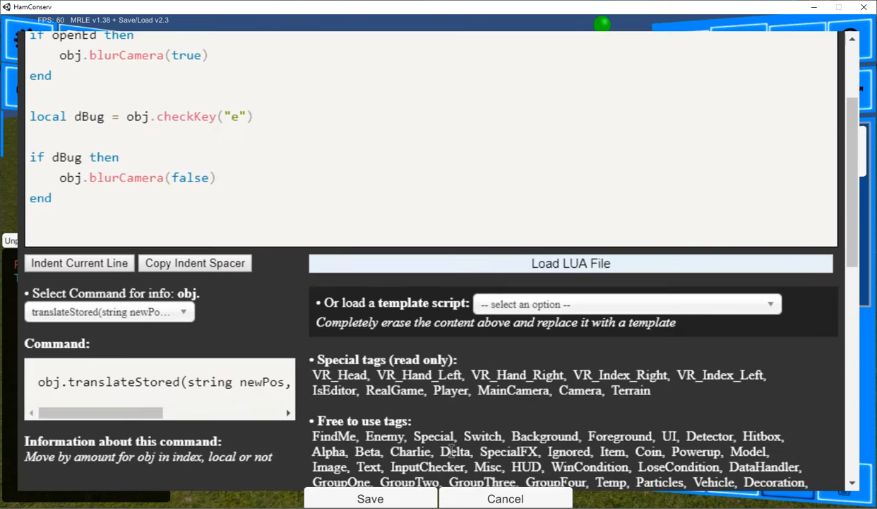
{"action": "scroll", "coordinate": [450, 446], "scroll_direction": "up", "scroll_amount": 2}
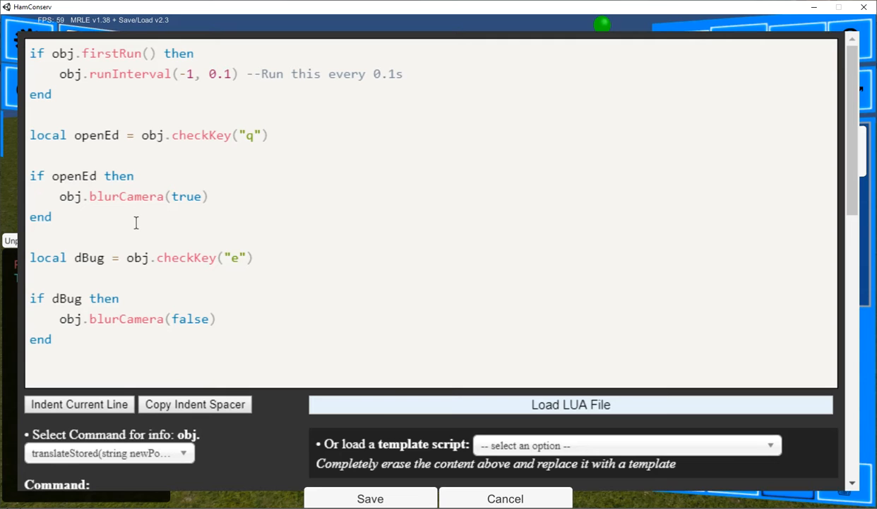
{"action": "left_click_drag", "start_coordinate": [35, 65], "coordinate": [89, 335]}
{"action": "left_click", "coordinate": [101, 117]}
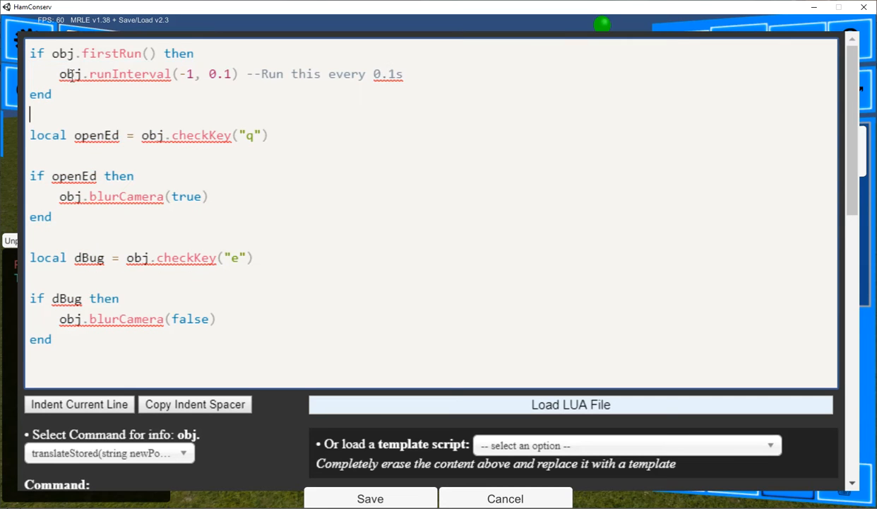
{"action": "left_click_drag", "start_coordinate": [96, 74], "coordinate": [131, 79]}
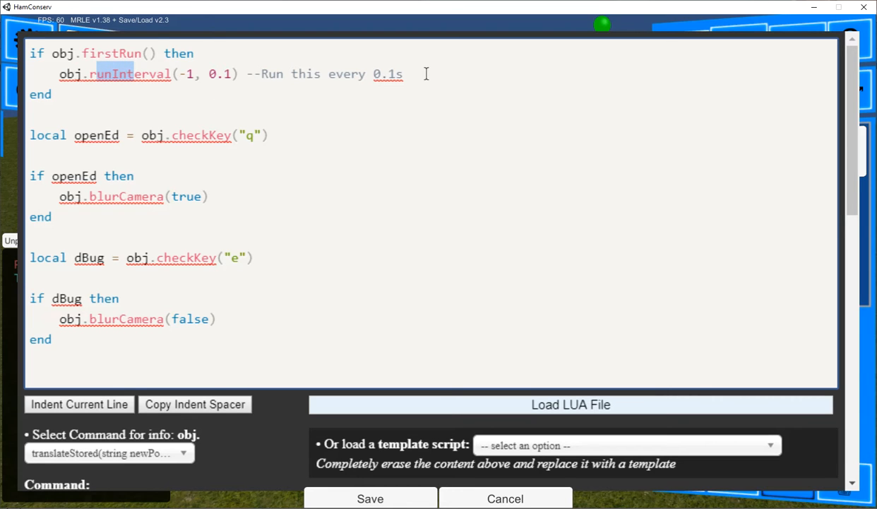
{"action": "left_click", "coordinate": [329, 75]}
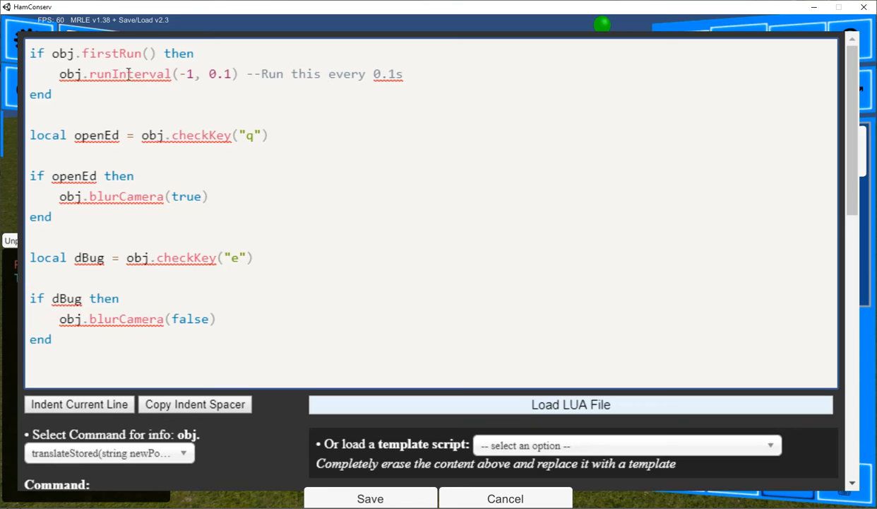
{"action": "left_click_drag", "start_coordinate": [125, 75], "coordinate": [195, 74]}
{"action": "left_click", "coordinate": [180, 115]}
Highlight the openEd variable with its "q" key check and the blurCamera(true) condition
{"action": "left_click_drag", "start_coordinate": [45, 139], "coordinate": [131, 136]}
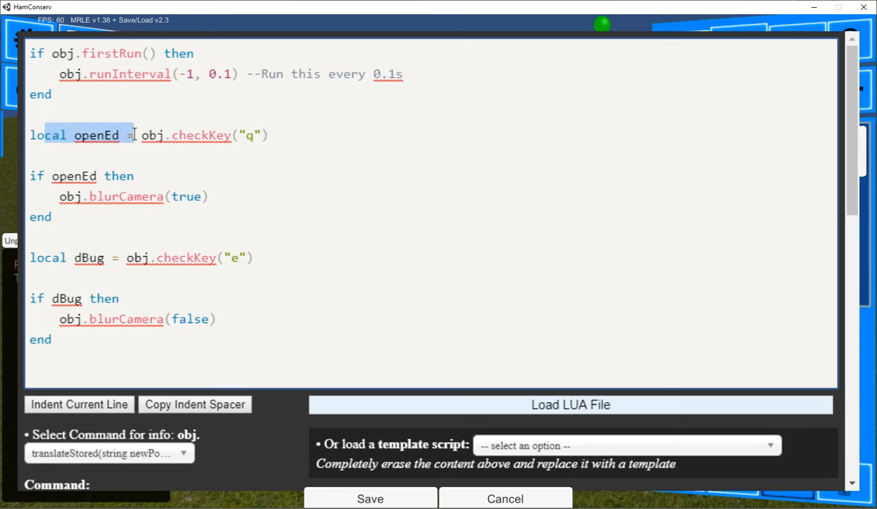
{"action": "double_click", "coordinate": [98, 136]}
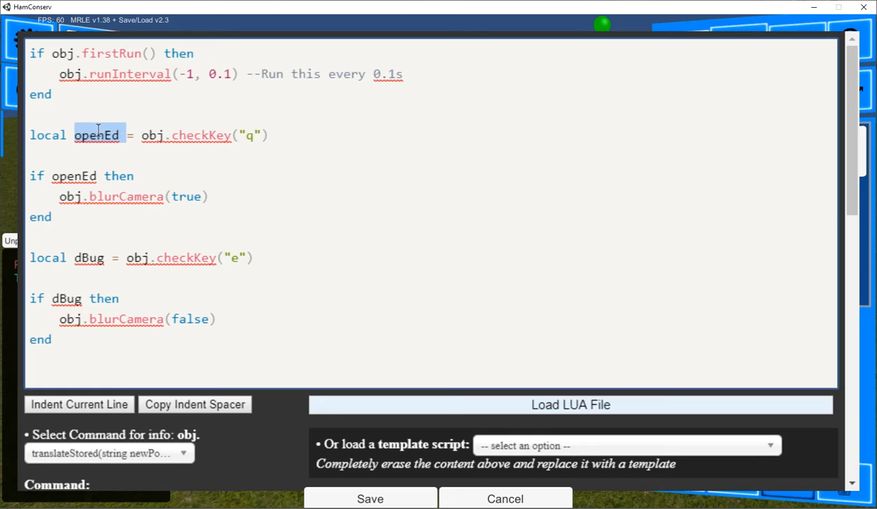
{"action": "double_click", "coordinate": [249, 135]}
{"action": "left_click", "coordinate": [67, 196]}
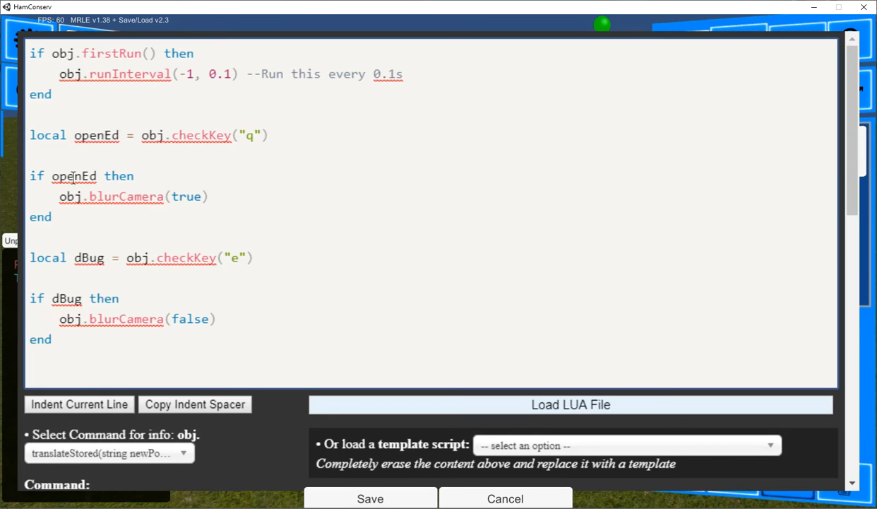
{"action": "triple_click", "coordinate": [73, 177]}
{"action": "left_click", "coordinate": [106, 191]}
{"action": "double_click", "coordinate": [174, 196]}
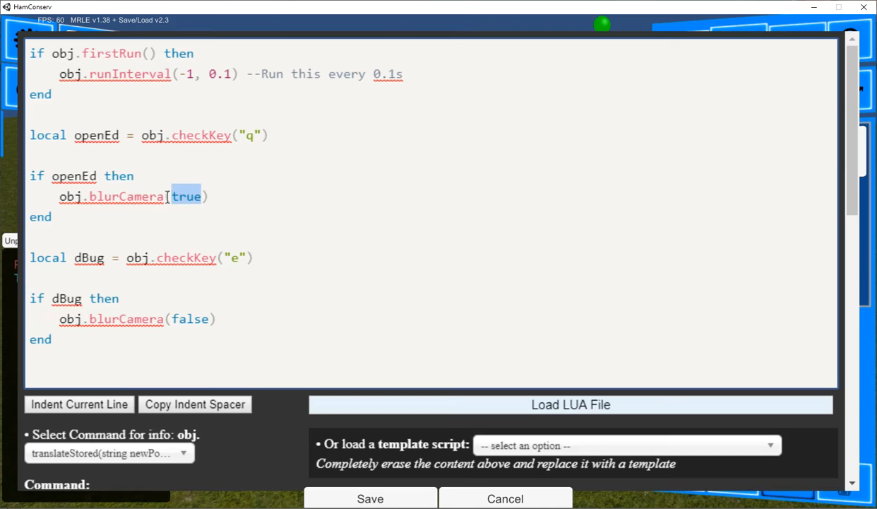
Highlight the "e" key check of the dBug variable and its blurCamera command
{"action": "double_click", "coordinate": [237, 261]}
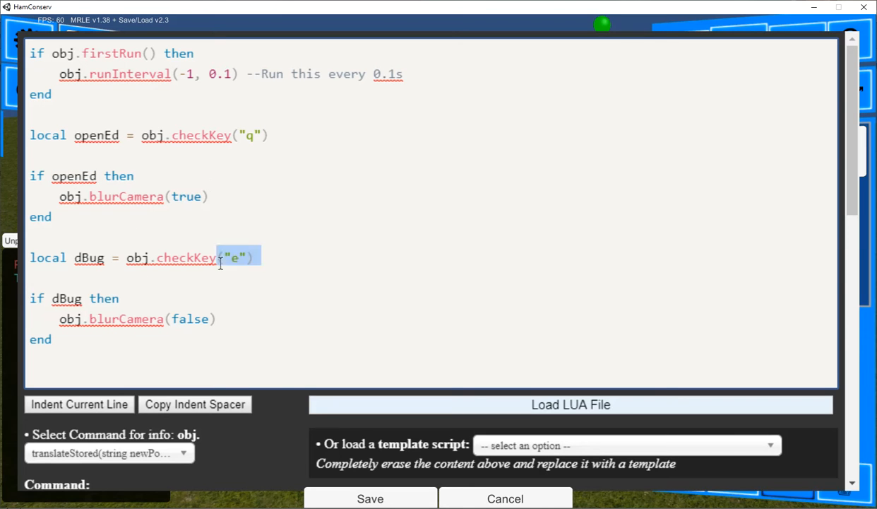
{"action": "left_click", "coordinate": [242, 262]}
{"action": "left_click", "coordinate": [185, 312]}
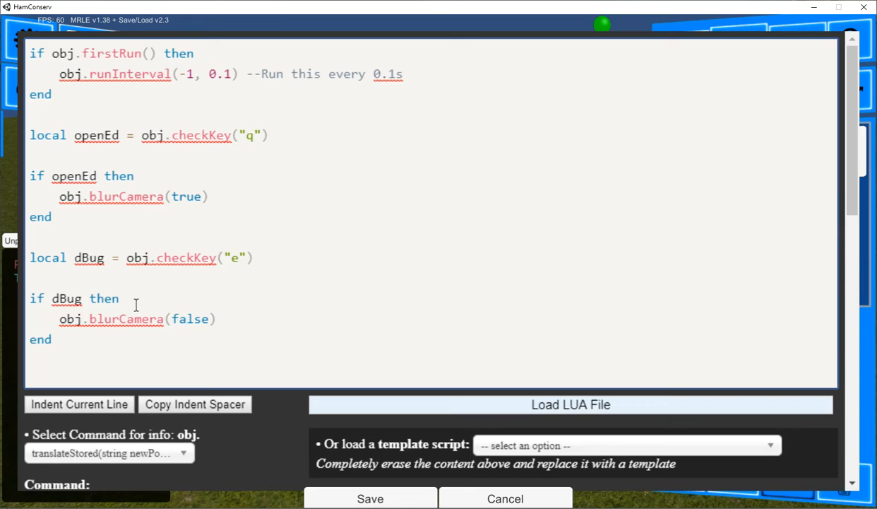
{"action": "double_click", "coordinate": [105, 317]}
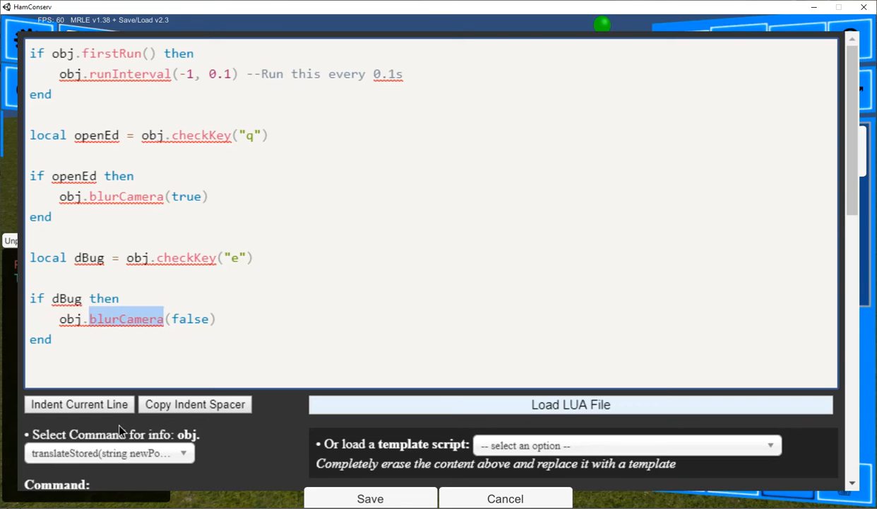
Look up the blurCamera command in the command reference, and leave the script editor without saving
{"action": "scroll", "coordinate": [154, 329], "scroll_direction": "down", "scroll_amount": 4}
{"action": "left_click", "coordinate": [110, 169]}
{"action": "type", "text": "blur"}
{"action": "left_click", "coordinate": [100, 233]}
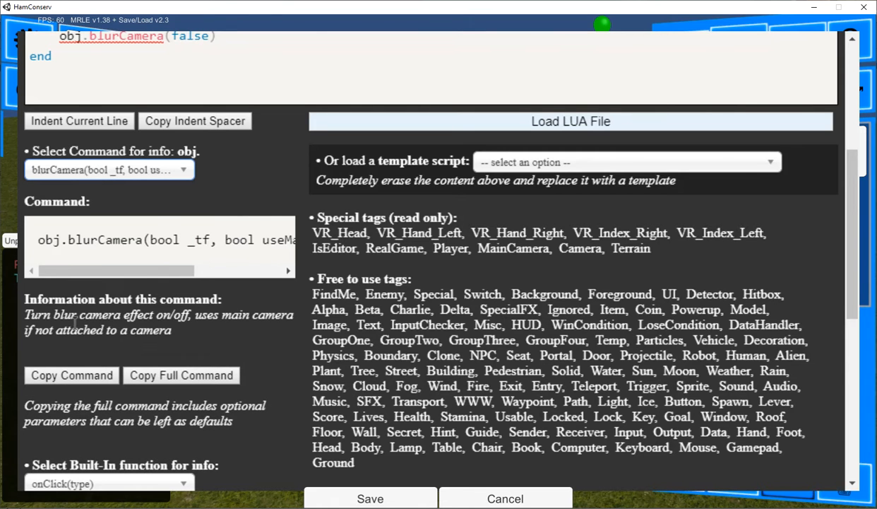
{"action": "scroll", "coordinate": [283, 276], "scroll_direction": "up", "scroll_amount": 5}
{"action": "left_click", "coordinate": [505, 498]}
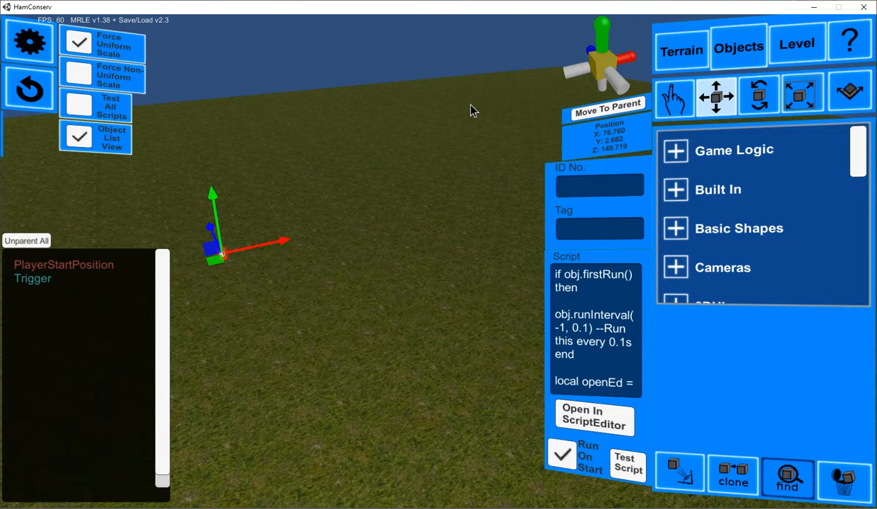
Try to play the current level without saving it
{"action": "left_click", "coordinate": [783, 46]}
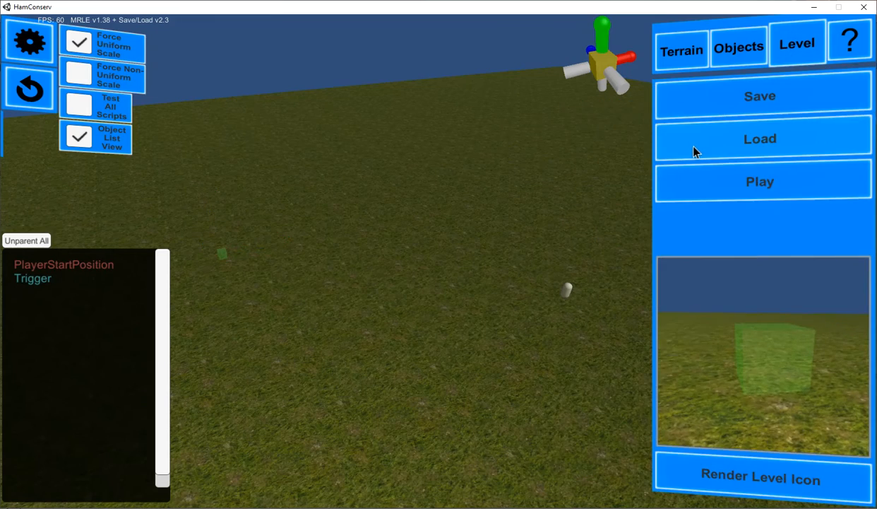
{"action": "left_click", "coordinate": [689, 173]}
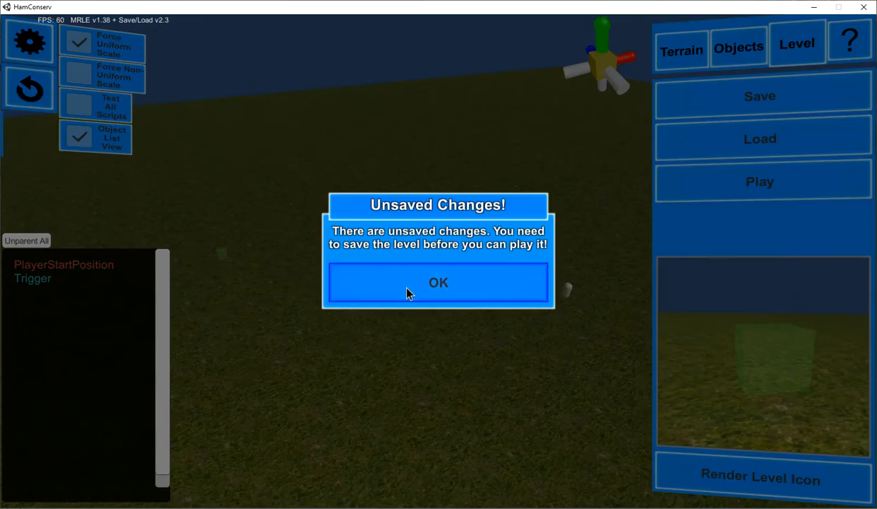
{"action": "left_click", "coordinate": [408, 294]}
Load the saved BlurCam level
{"action": "left_click", "coordinate": [735, 146]}
{"action": "left_click_drag", "start_coordinate": [535, 231], "coordinate": [542, 211]}
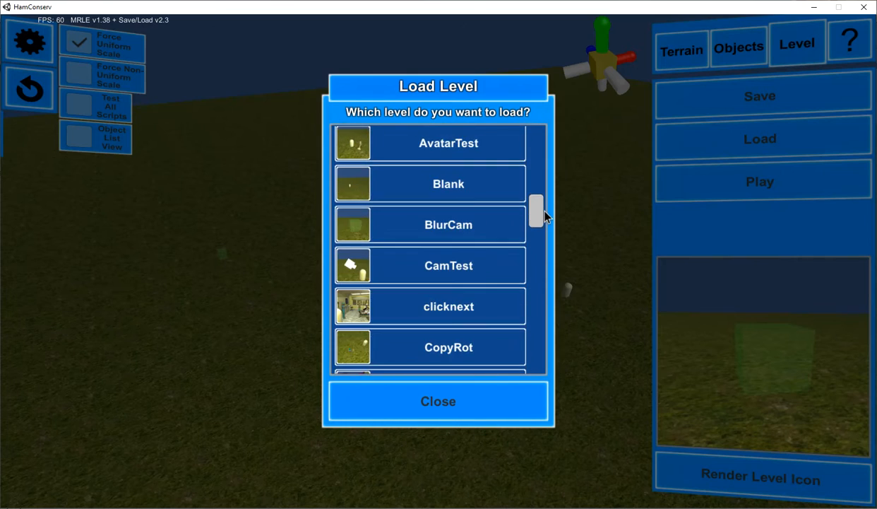
{"action": "left_click", "coordinate": [490, 226]}
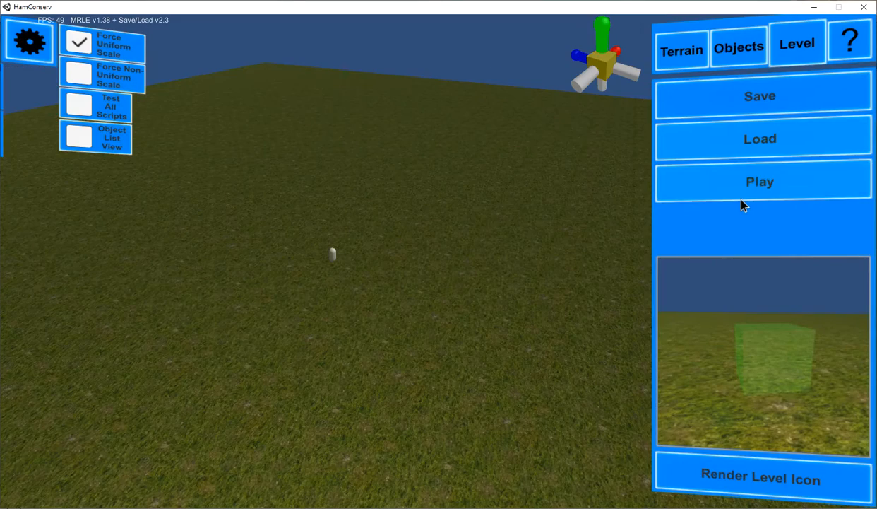
Play the BlurCam level with the character walking forward, and return to the level editor
{"action": "left_click", "coordinate": [731, 199]}
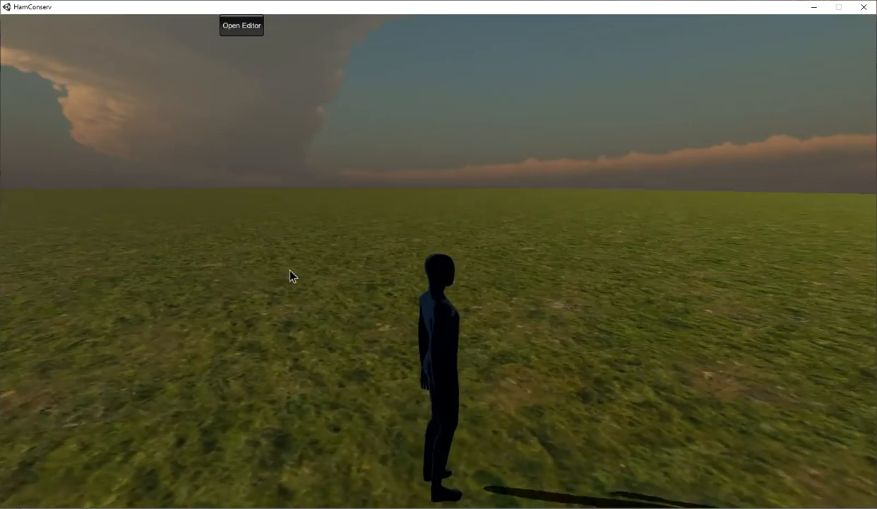
{"action": "key", "text": "w"}
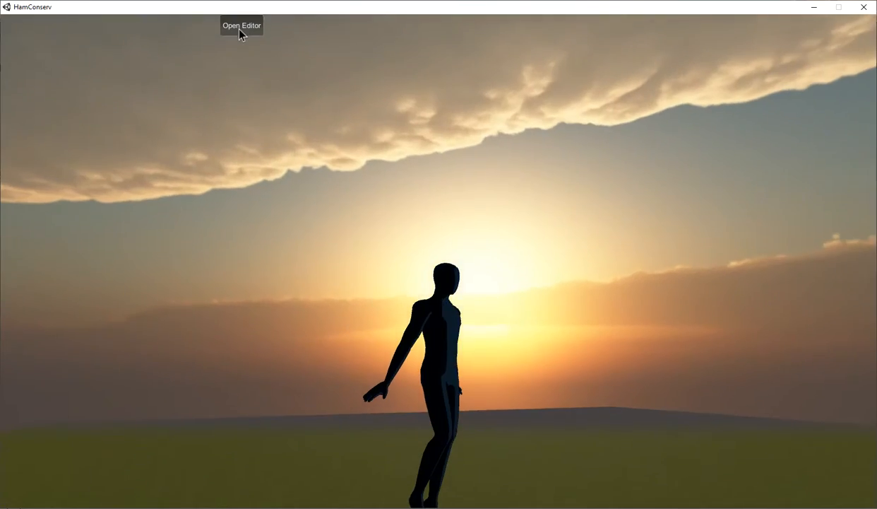
{"action": "left_click", "coordinate": [240, 28]}
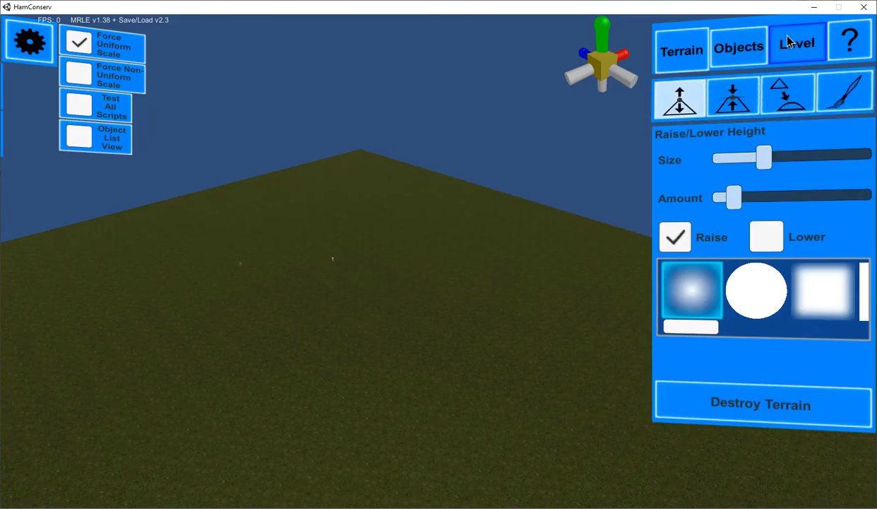
Place a Constant Particles object from the Drawing category on the terrain beside the player start capsule
{"action": "left_click", "coordinate": [790, 42]}
{"action": "key", "text": "w"}
{"action": "right_click_drag", "start_coordinate": [372, 242], "coordinate": [555, 217]}
{"action": "scroll", "coordinate": [710, 264], "scroll_direction": "down", "scroll_amount": 5}
{"action": "scroll", "coordinate": [710, 262], "scroll_direction": "down", "scroll_amount": 4}
{"action": "left_click", "coordinate": [675, 143]}
{"action": "scroll", "coordinate": [723, 218], "scroll_direction": "down", "scroll_amount": 1}
{"action": "scroll", "coordinate": [706, 240], "scroll_direction": "up", "scroll_amount": 1}
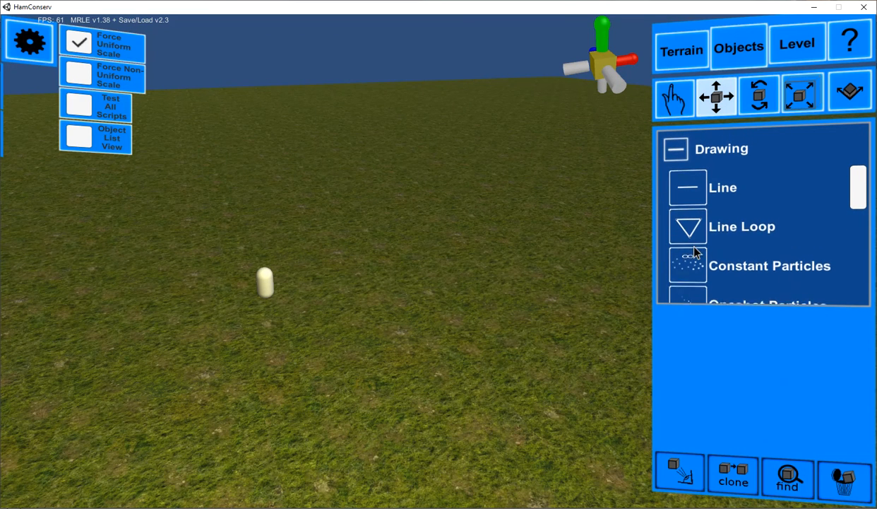
{"action": "left_click", "coordinate": [690, 233]}
{"action": "left_click", "coordinate": [687, 266]}
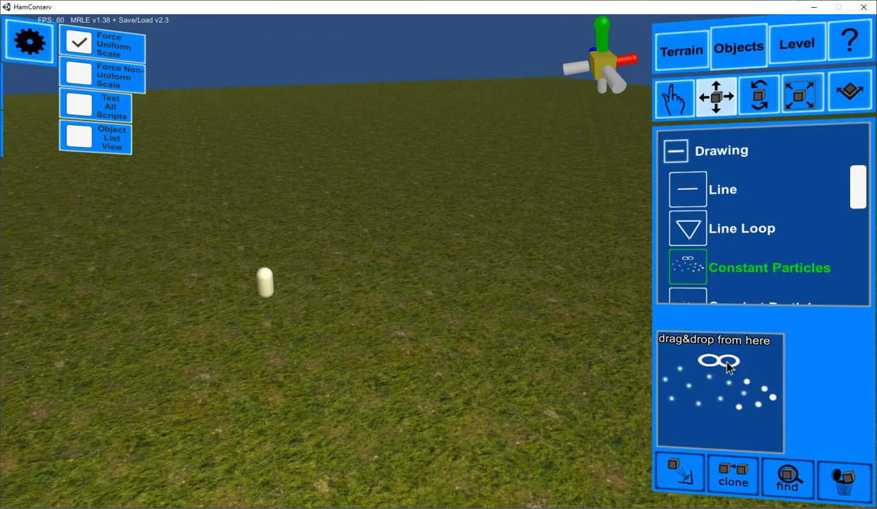
{"action": "left_click", "coordinate": [351, 269]}
Rotate the particle object to about 270° on X so it emits upward, and scale it uniformly to about 2.58
{"action": "left_click", "coordinate": [743, 106]}
{"action": "left_click_drag", "start_coordinate": [363, 232], "coordinate": [386, 326]}
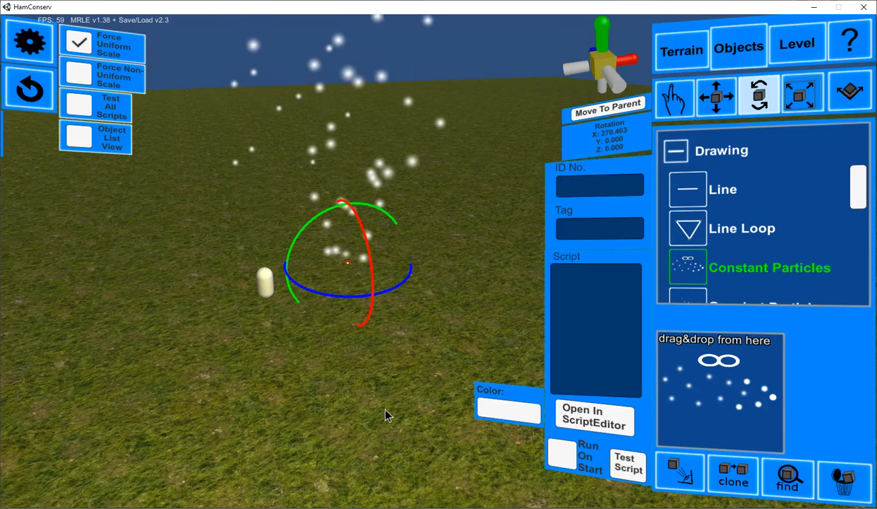
{"action": "left_click", "coordinate": [793, 94]}
{"action": "left_click_drag", "start_coordinate": [373, 294], "coordinate": [421, 349]}
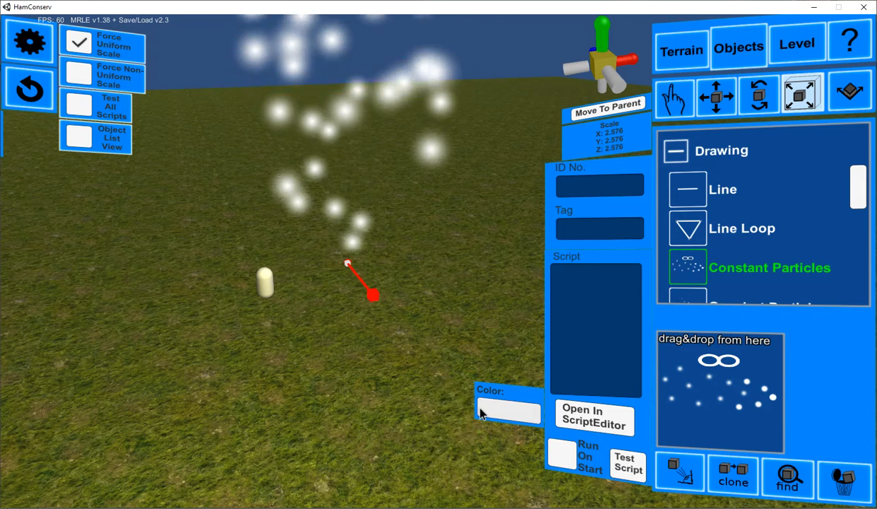
Colour the particles pure red by reducing green and blue to zero, and deselect the object
{"action": "mouse_move", "coordinate": [464, 421]}
{"action": "left_click_drag", "start_coordinate": [464, 424], "coordinate": [395, 438]}
{"action": "left_click_drag", "start_coordinate": [464, 458], "coordinate": [369, 463]}
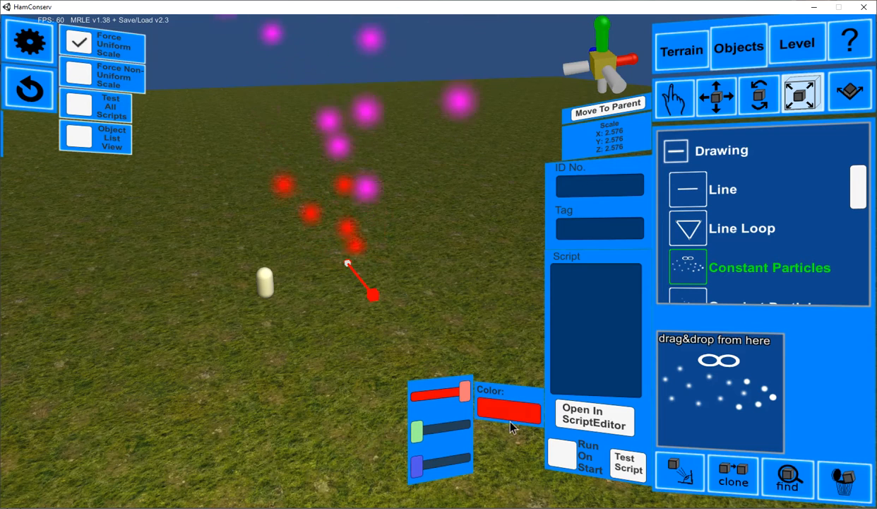
{"action": "left_click", "coordinate": [484, 351]}
Clone the red particle object to the other side of the capsule, at about X 101.9, Z 130.2, and colour the copy blue
{"action": "left_click", "coordinate": [714, 105]}
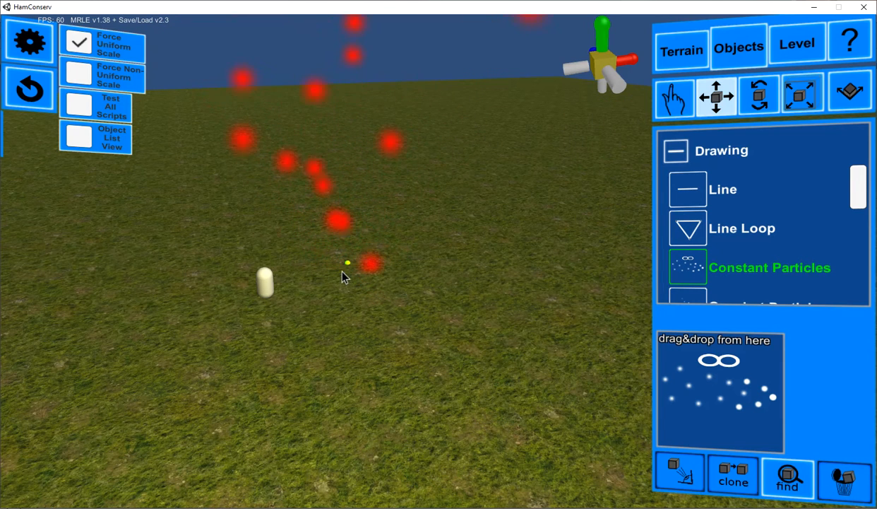
{"action": "left_click", "coordinate": [344, 271]}
{"action": "left_click_drag", "start_coordinate": [397, 262], "coordinate": [152, 284]}
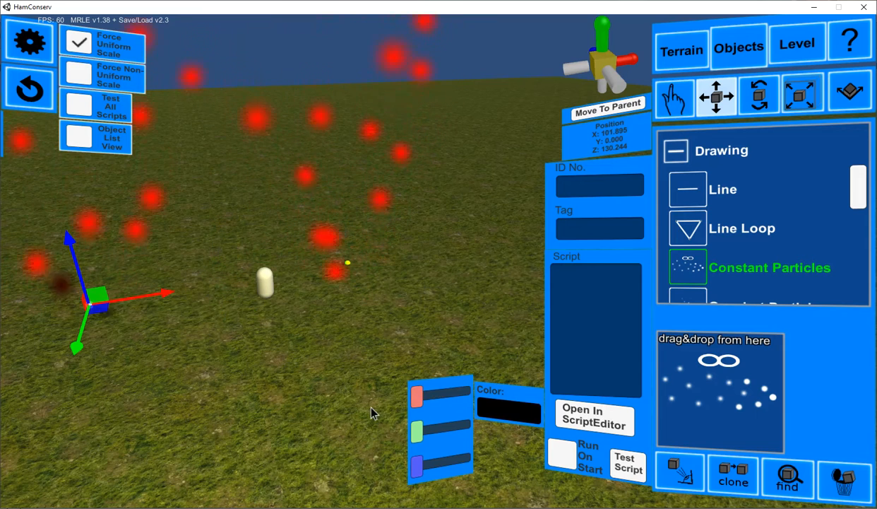
{"action": "left_click_drag", "start_coordinate": [417, 468], "coordinate": [571, 463]}
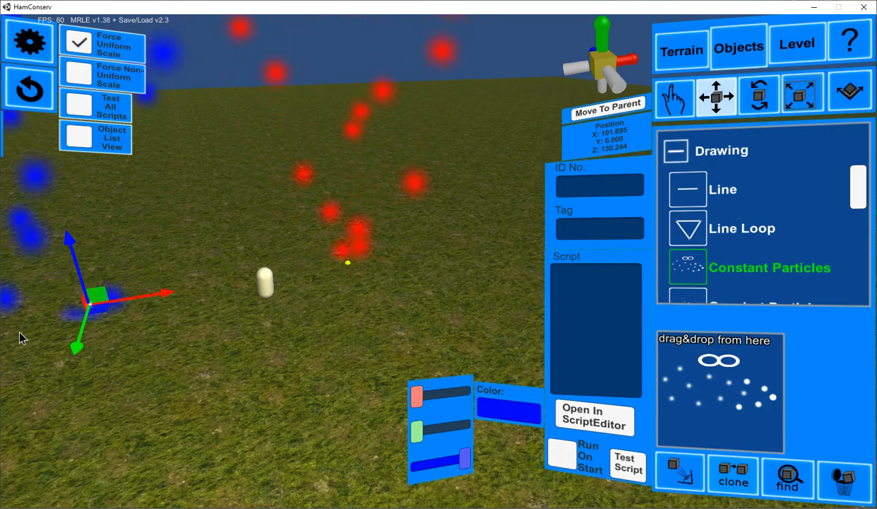
Place a third particle object in front of the capsule at about X 112.1, Y 0.1, Z 118.3, and colour it green
{"action": "left_click_drag", "start_coordinate": [79, 343], "coordinate": [85, 399]}
{"action": "left_click_drag", "start_coordinate": [157, 348], "coordinate": [466, 426]}
{"action": "left_click_drag", "start_coordinate": [464, 460], "coordinate": [309, 466]}
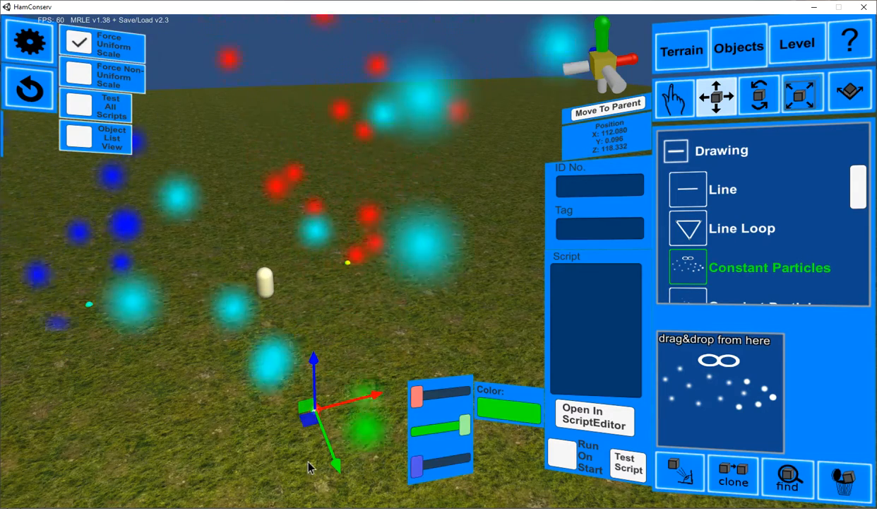
Deselect the green particles, save the level over the existing level 00, and play it
{"action": "left_click", "coordinate": [368, 270]}
{"action": "right_click_drag", "start_coordinate": [368, 269], "coordinate": [265, 254]}
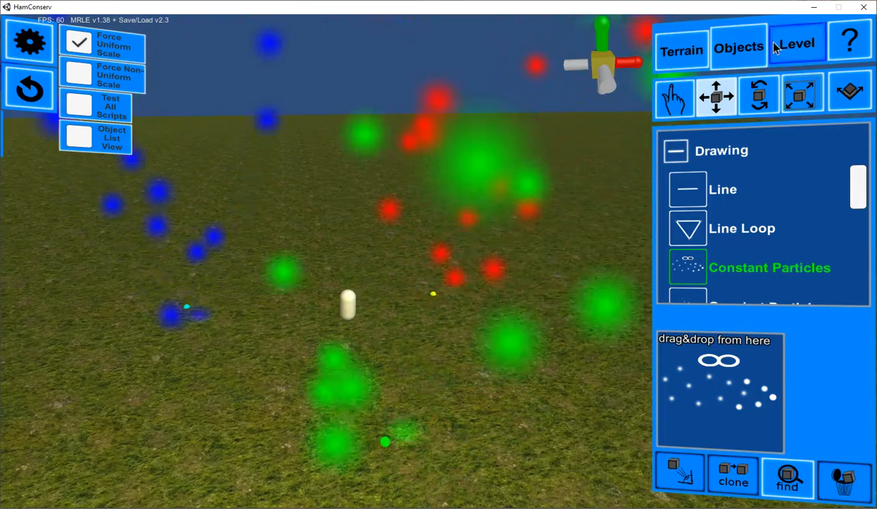
{"action": "left_click", "coordinate": [776, 47]}
{"action": "left_click", "coordinate": [746, 106]}
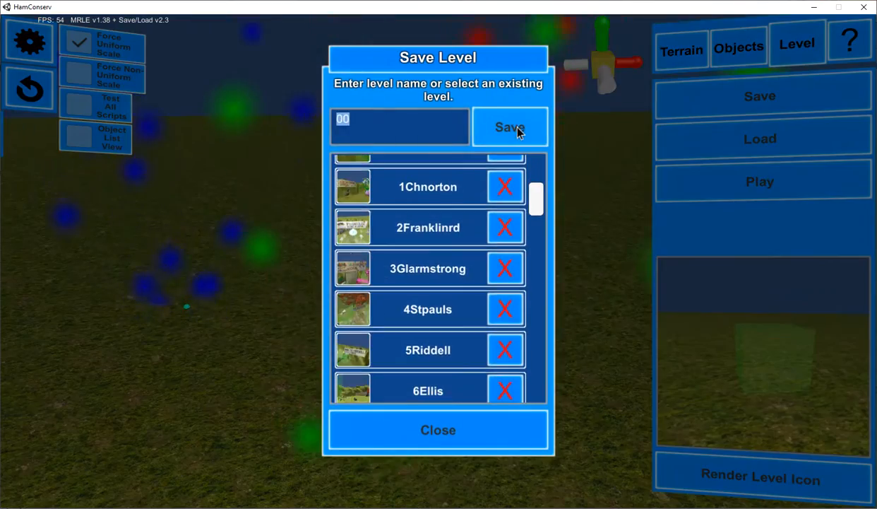
{"action": "left_click", "coordinate": [519, 132]}
{"action": "left_click", "coordinate": [493, 282]}
{"action": "left_click", "coordinate": [452, 306]}
{"action": "left_click", "coordinate": [708, 192]}
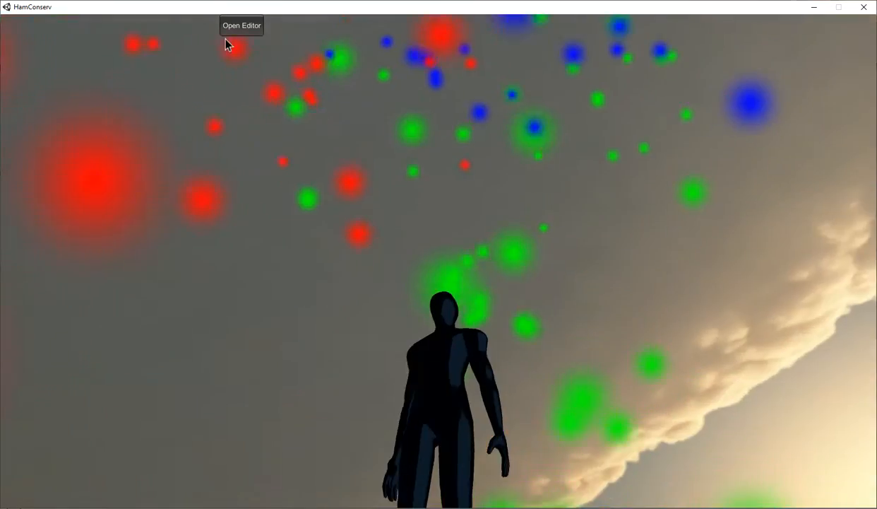
Return from play mode to the editor and load the Lines level
{"action": "left_click", "coordinate": [239, 26]}
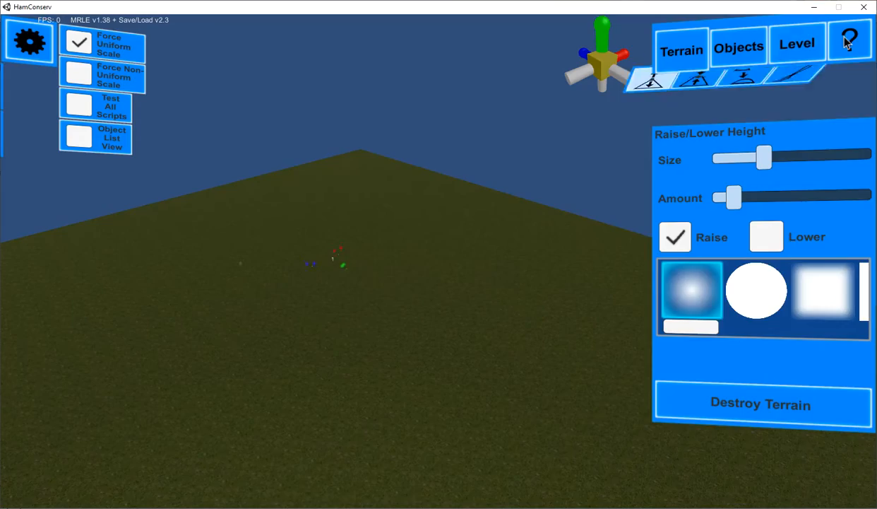
{"action": "left_click", "coordinate": [797, 44]}
{"action": "left_click", "coordinate": [760, 140]}
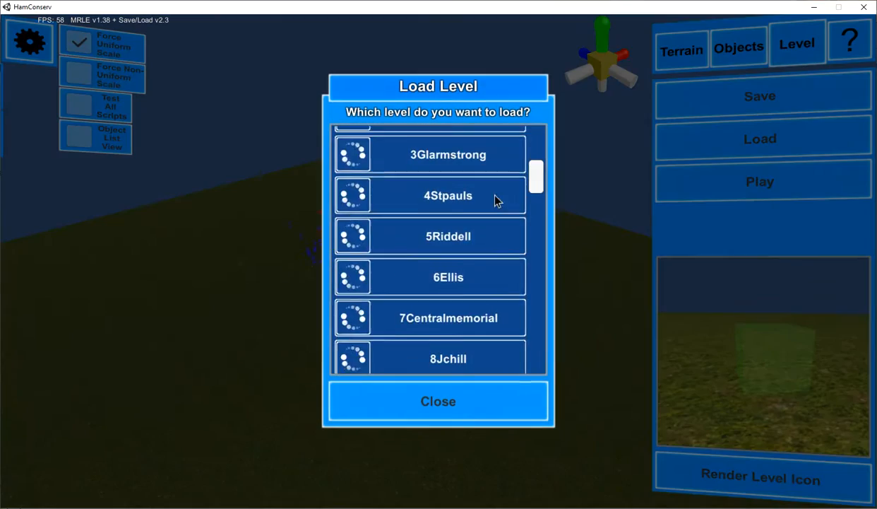
{"action": "left_click_drag", "start_coordinate": [535, 177], "coordinate": [532, 260]}
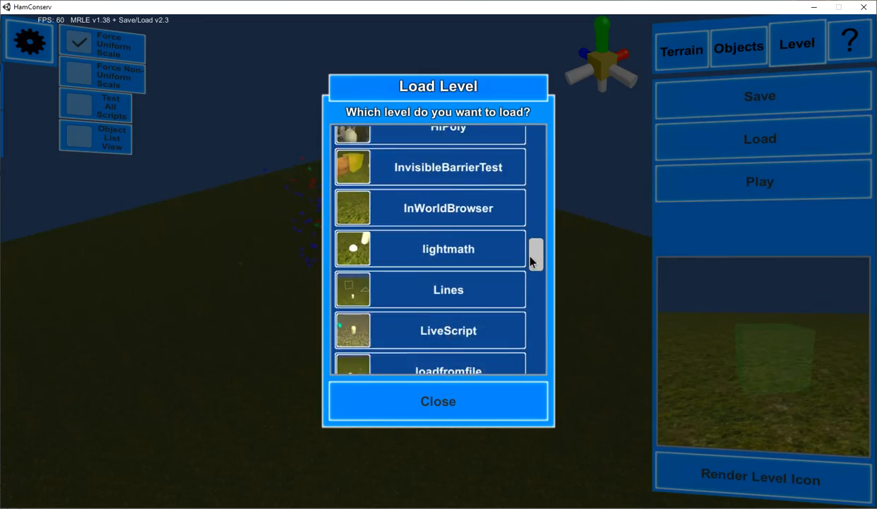
{"action": "left_click", "coordinate": [446, 231]}
View the script of the line loop beside the capsule in the script editor, close it without saving, and show the object list
{"action": "left_click", "coordinate": [734, 60]}
{"action": "right_click_drag", "start_coordinate": [249, 295], "coordinate": [297, 239]}
{"action": "key", "text": "w"}
{"action": "left_click", "coordinate": [466, 310]}
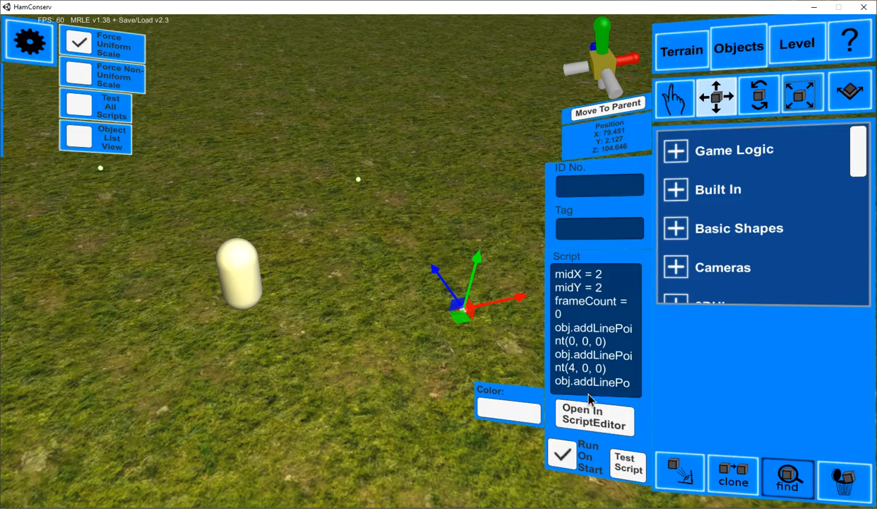
{"action": "left_click", "coordinate": [597, 422]}
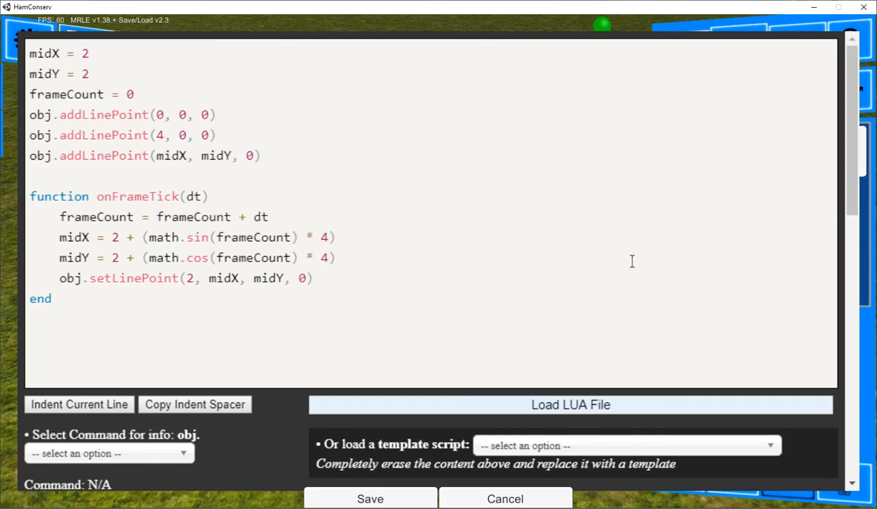
{"action": "left_click", "coordinate": [506, 495]}
{"action": "left_click", "coordinate": [80, 137]}
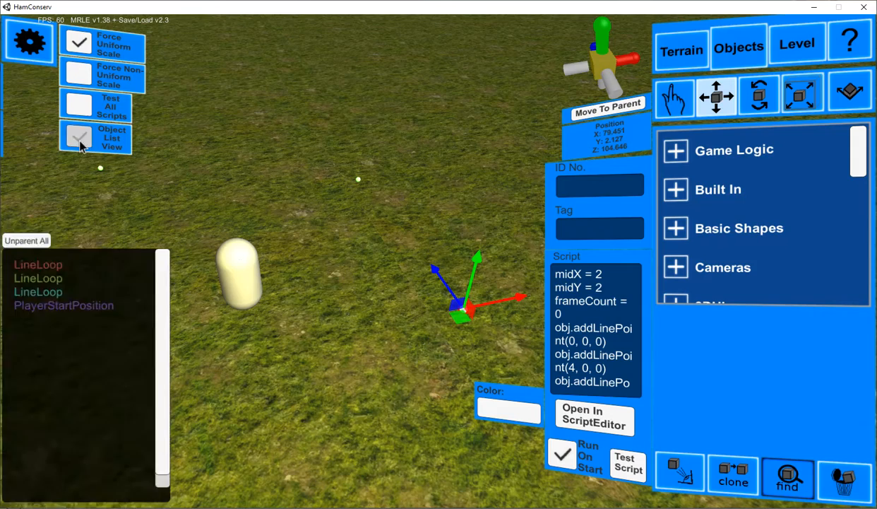
Reopen the line loop's script in the script editor and examine its three addLinePoint calls
{"action": "left_click", "coordinate": [561, 421]}
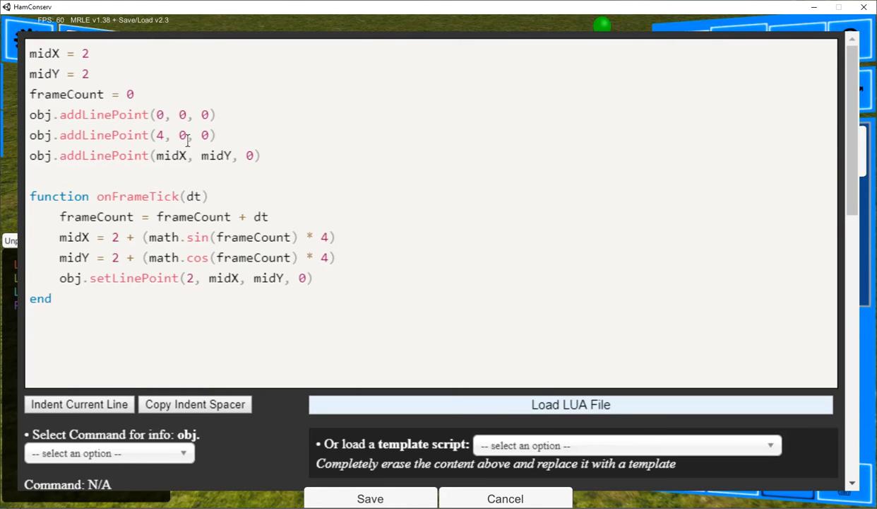
{"action": "left_click", "coordinate": [235, 113]}
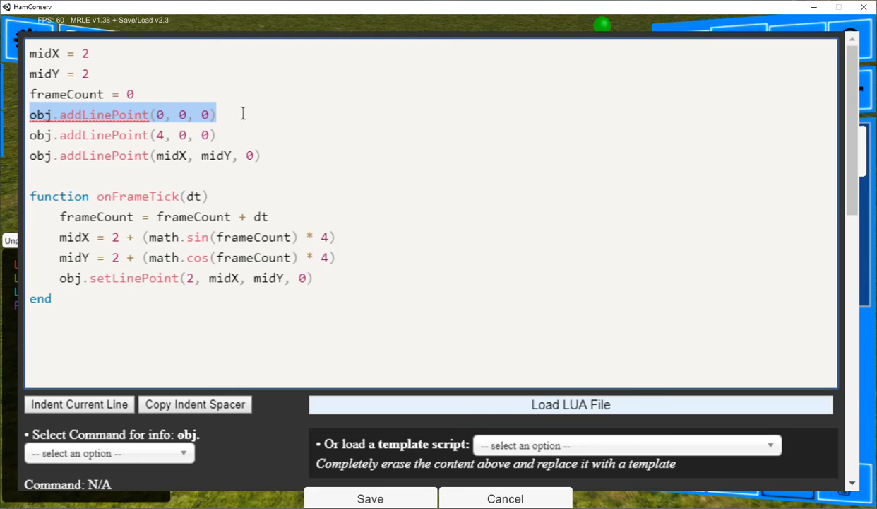
{"action": "left_click", "coordinate": [201, 126]}
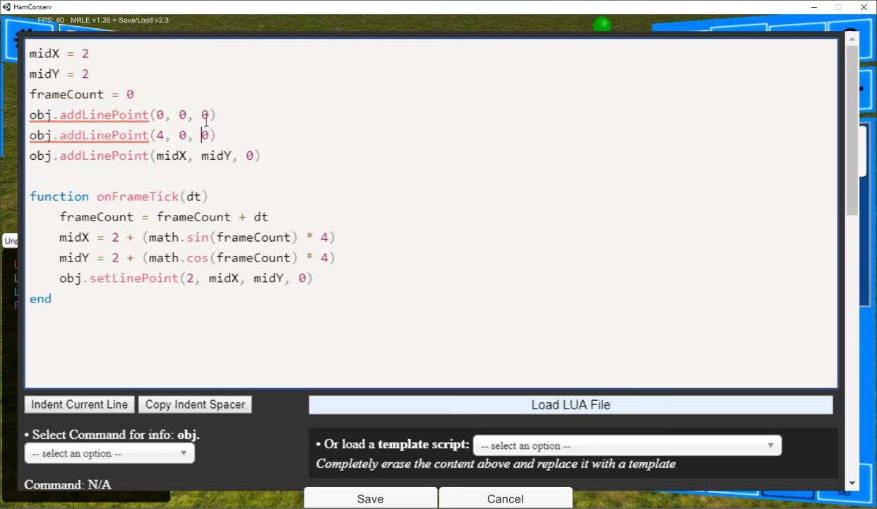
{"action": "left_click_drag", "start_coordinate": [90, 143], "coordinate": [27, 137]}
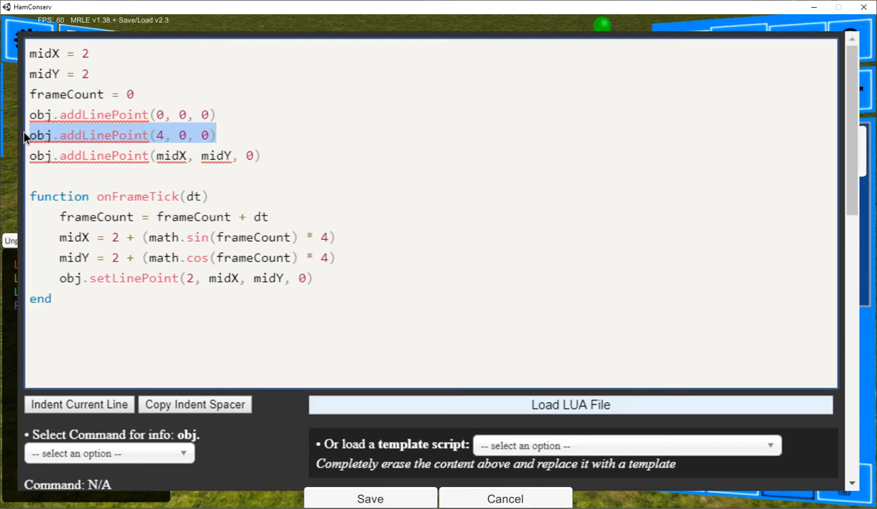
{"action": "left_click", "coordinate": [250, 135]}
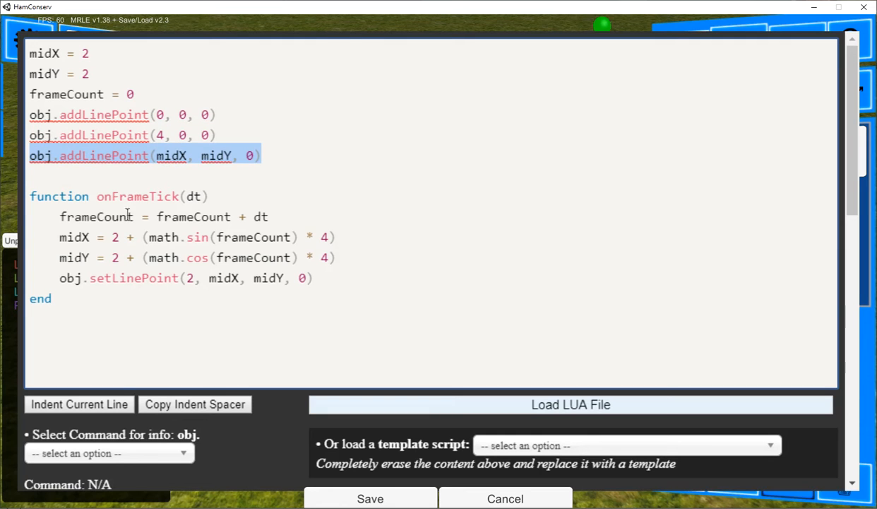
Examine how the onFrameTick function updates frameCount, midX, midY and the line point, and close the script without saving
{"action": "left_click", "coordinate": [62, 217]}
{"action": "left_click_drag", "start_coordinate": [62, 217], "coordinate": [233, 217]}
{"action": "left_click", "coordinate": [111, 217]}
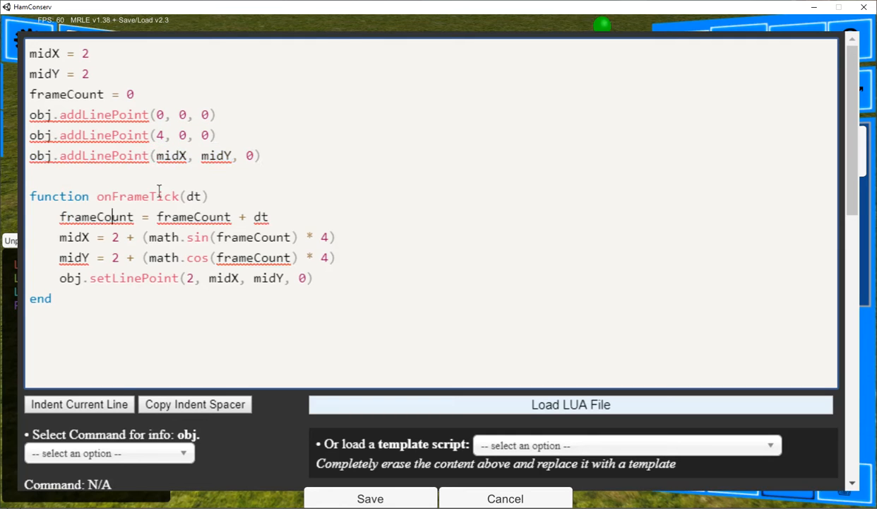
{"action": "left_click", "coordinate": [106, 196]}
{"action": "triple_click", "coordinate": [113, 196]}
{"action": "left_click", "coordinate": [165, 196]}
{"action": "left_click_drag", "start_coordinate": [257, 203], "coordinate": [276, 212]}
{"action": "left_click", "coordinate": [275, 212]}
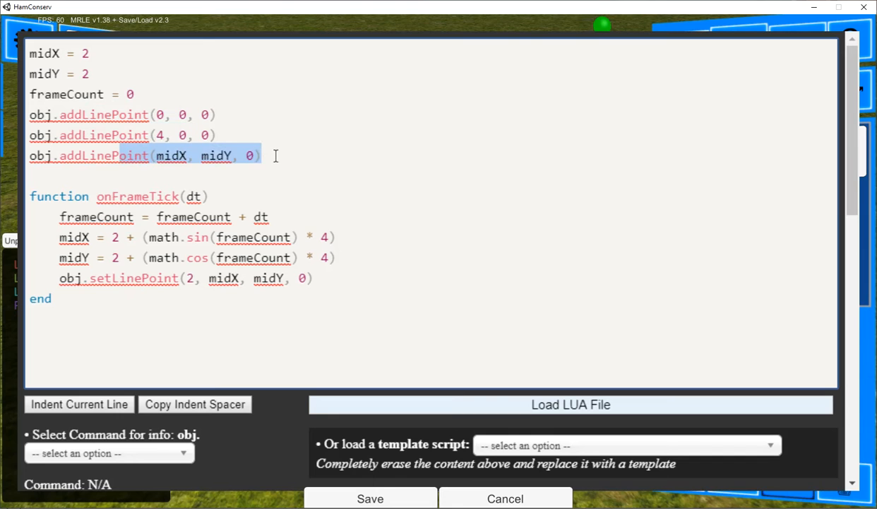
{"action": "left_click", "coordinate": [183, 283]}
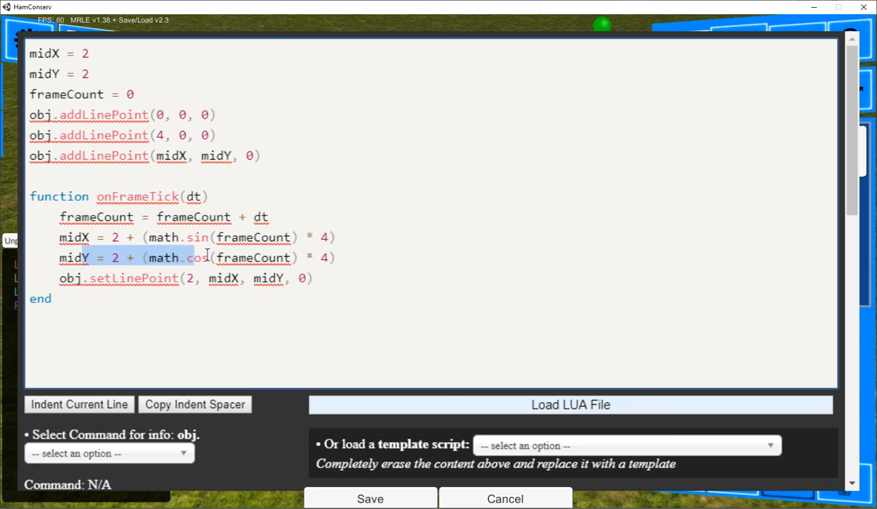
{"action": "left_click", "coordinate": [520, 487]}
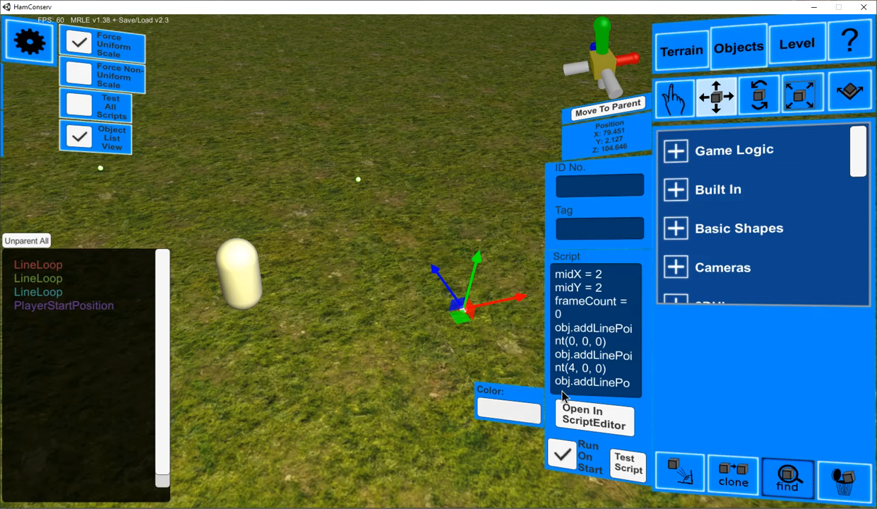
Save the Lines level as 00, overwriting the existing level
{"action": "left_click", "coordinate": [790, 47]}
{"action": "left_click", "coordinate": [687, 110]}
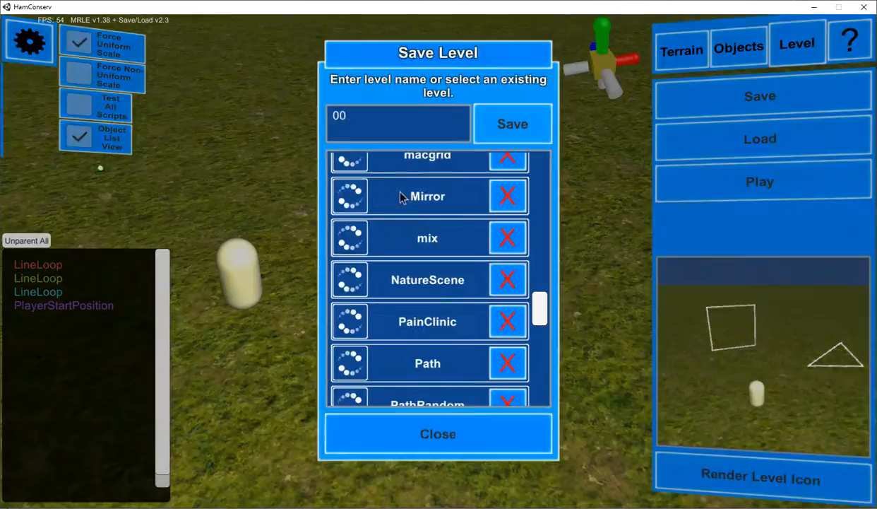
{"action": "left_click", "coordinate": [519, 127]}
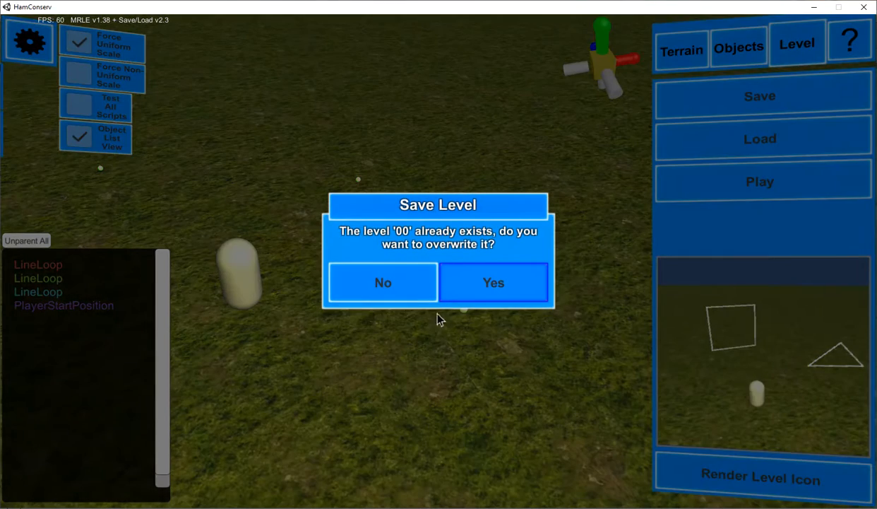
{"action": "left_click", "coordinate": [446, 307]}
{"action": "left_click", "coordinate": [445, 310]}
Play the level and run the character around the animated line loops to view them
{"action": "left_click", "coordinate": [694, 190]}
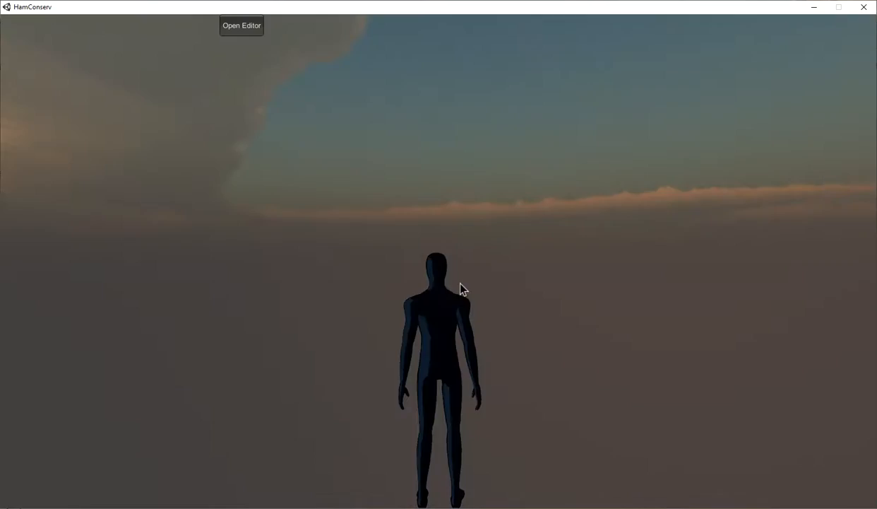
{"action": "key", "text": "s"}
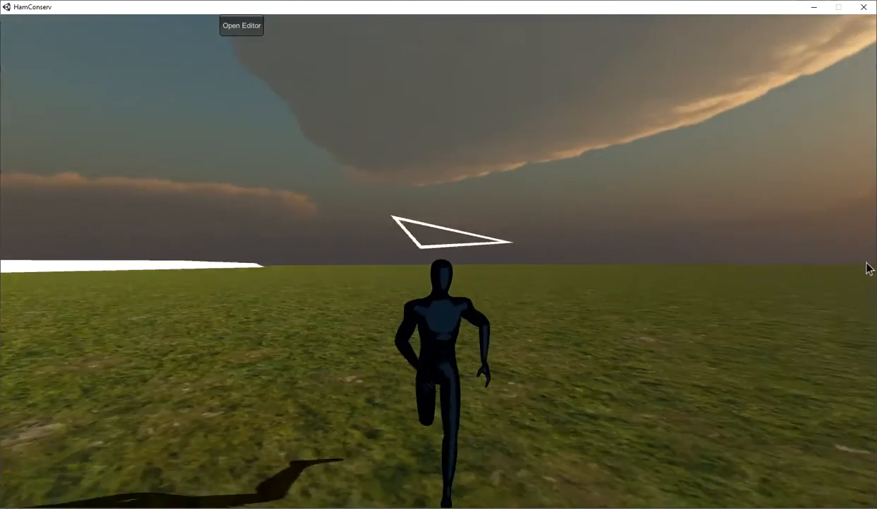
{"action": "key", "text": "a"}
{"action": "key", "text": "w"}
{"action": "key", "text": "d"}
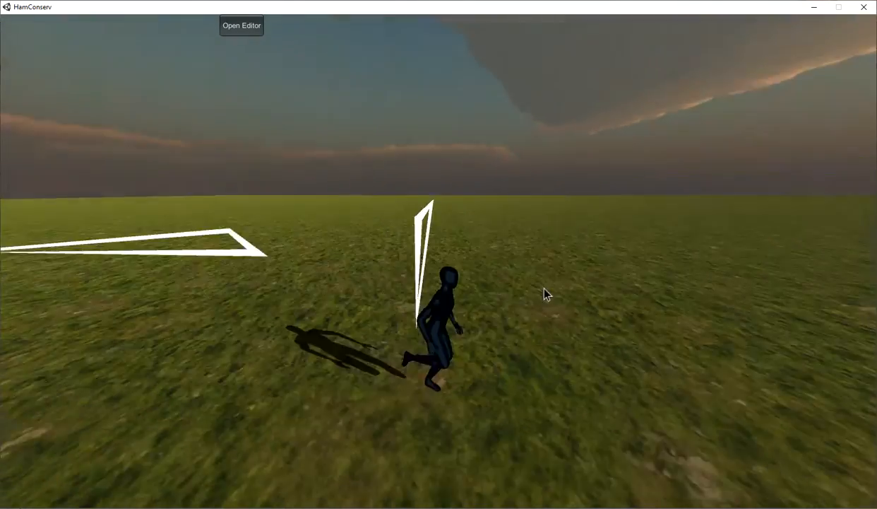
{"action": "key", "text": "w"}
{"action": "key", "text": "w"}
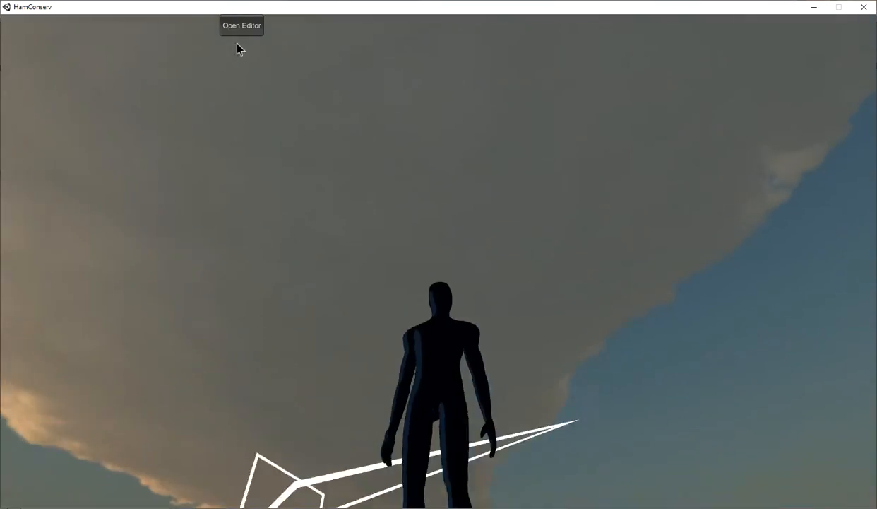
Return to the editor, select the line loop beside the capsule and test its script
{"action": "left_click", "coordinate": [242, 26]}
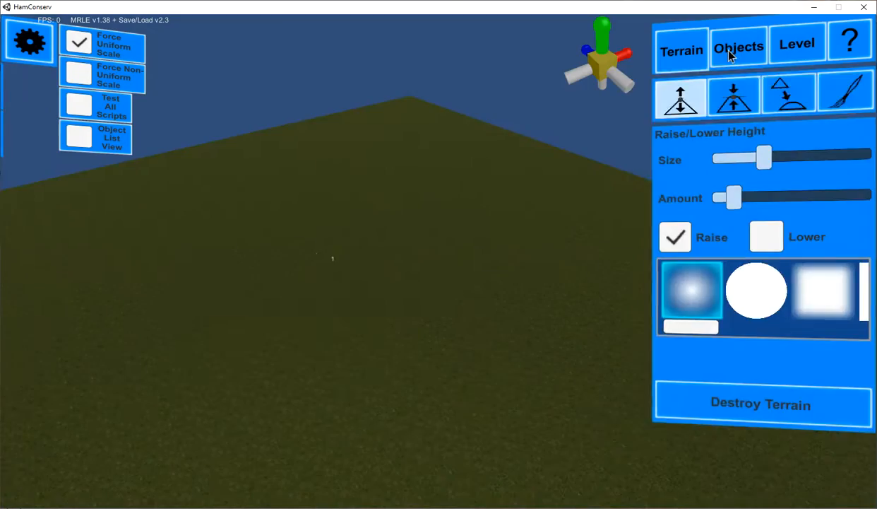
{"action": "left_click", "coordinate": [731, 47]}
{"action": "scroll", "coordinate": [426, 227], "scroll_direction": "up", "scroll_amount": 10}
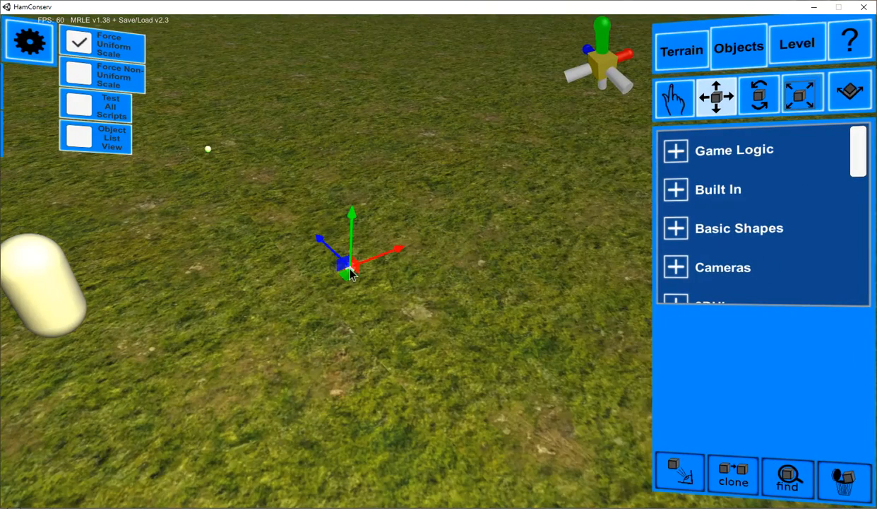
{"action": "left_click", "coordinate": [350, 268]}
{"action": "left_click", "coordinate": [623, 460]}
{"action": "mouse_move", "coordinate": [424, 293]}
{"action": "right_mouse_down"}
{"action": "mouse_move", "coordinate": [524, 230]}
{"action": "mouse_move", "coordinate": [588, 244]}
{"action": "right_mouse_up"}
Change the frame counter line in the line loop's script to frameCount + dt * 12 and test the script
{"action": "left_click", "coordinate": [594, 333]}
{"action": "left_click", "coordinate": [595, 341]}
{"action": "key", "text": "Down"}
{"action": "key", "text": "Down"}
{"action": "key", "text": "Down"}
{"action": "key", "text": "Down"}
{"action": "key", "text": "Down"}
{"action": "key", "text": "Down"}
{"action": "key", "text": "Down"}
{"action": "key", "text": "Down"}
{"action": "key", "text": "Down"}
{"action": "key", "text": "Down"}
{"action": "key", "text": "Down"}
{"action": "key", "text": "Down"}
{"action": "key", "text": "Down"}
{"action": "key", "text": "Down"}
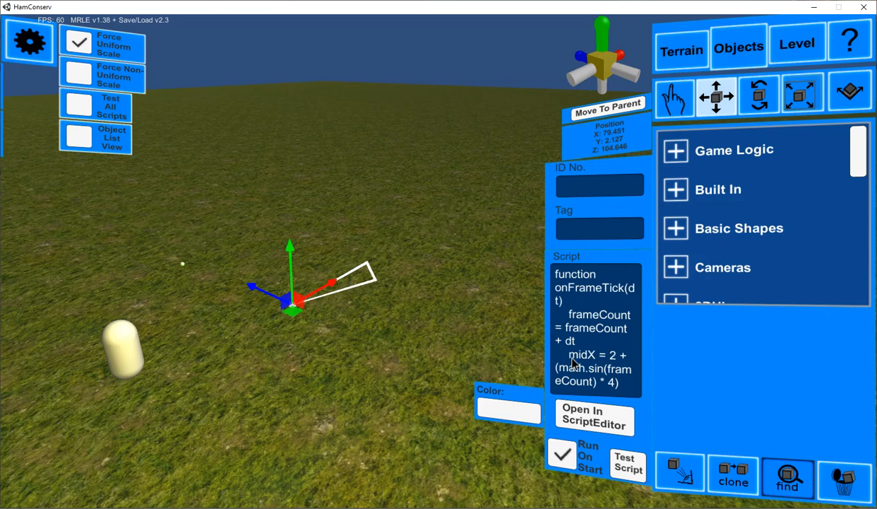
{"action": "key", "text": "Left"}
{"action": "key", "text": "Left"}
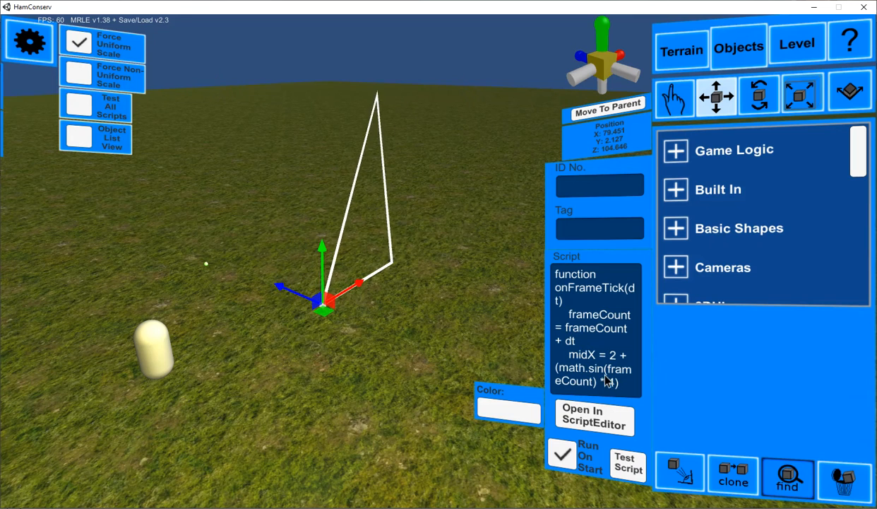
{"action": "key", "text": "Down"}
{"action": "key", "text": "Down"}
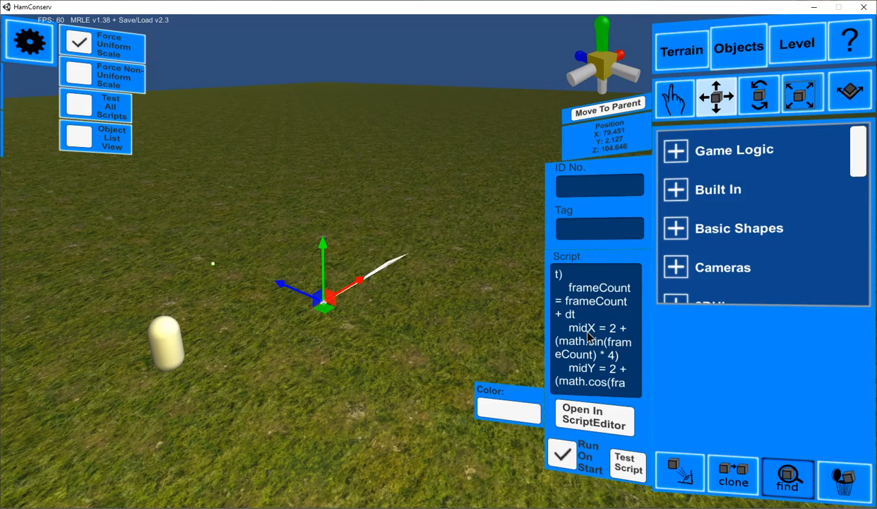
{"action": "type", "text": "* 12"}
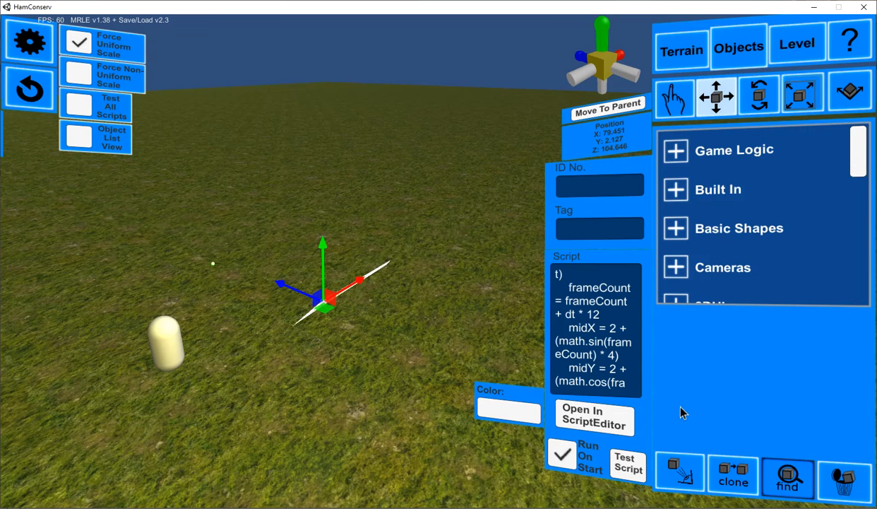
{"action": "left_click", "coordinate": [625, 472]}
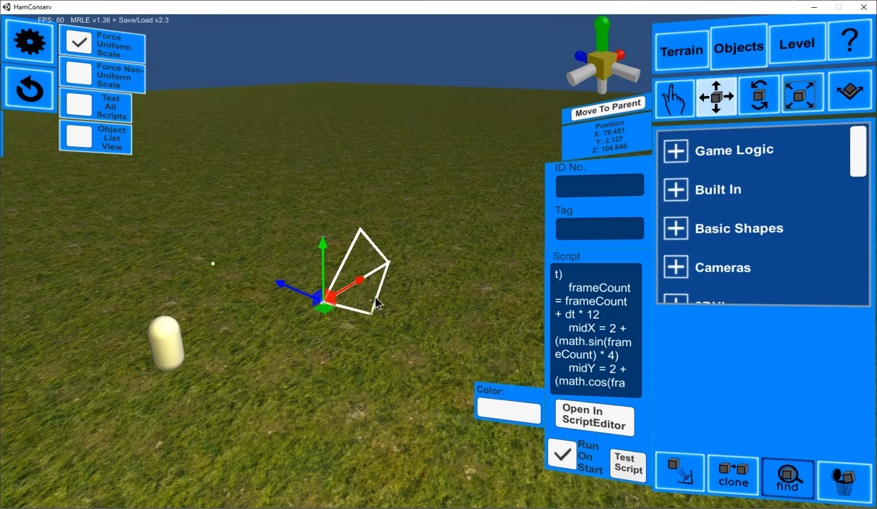
Compare the scripts of the other two line loops, highlighting the obj.clearLine() call in the four-point loop's script
{"action": "left_click", "coordinate": [580, 344]}
{"action": "left_click", "coordinate": [569, 342]}
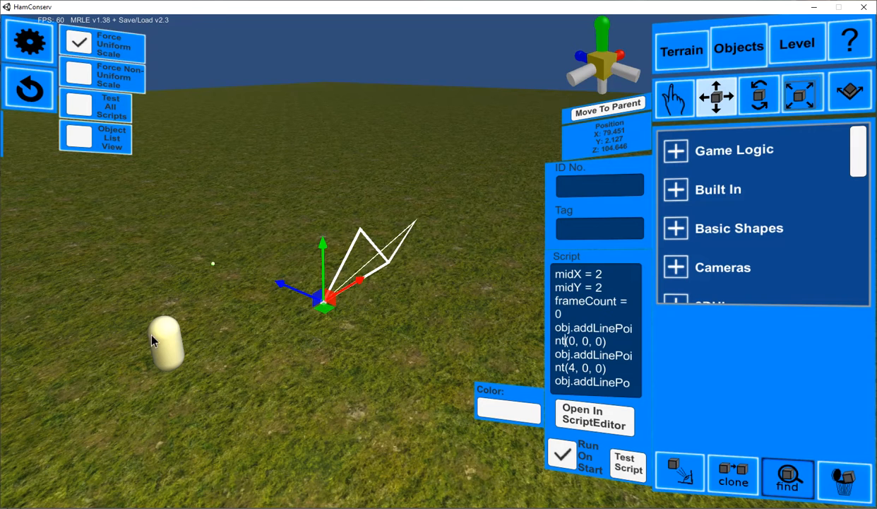
{"action": "left_click", "coordinate": [219, 269]}
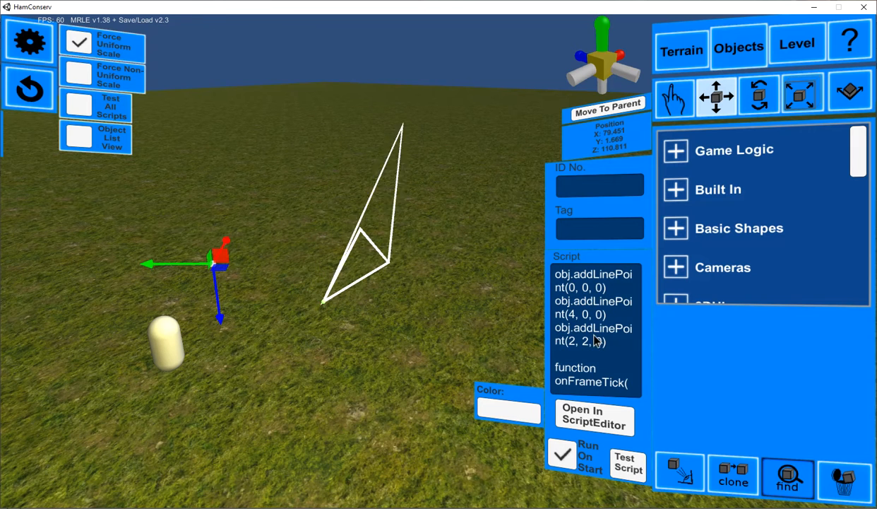
{"action": "left_click", "coordinate": [582, 326]}
{"action": "right_click_drag", "start_coordinate": [149, 285], "coordinate": [65, 280]}
{"action": "left_click", "coordinate": [69, 282]}
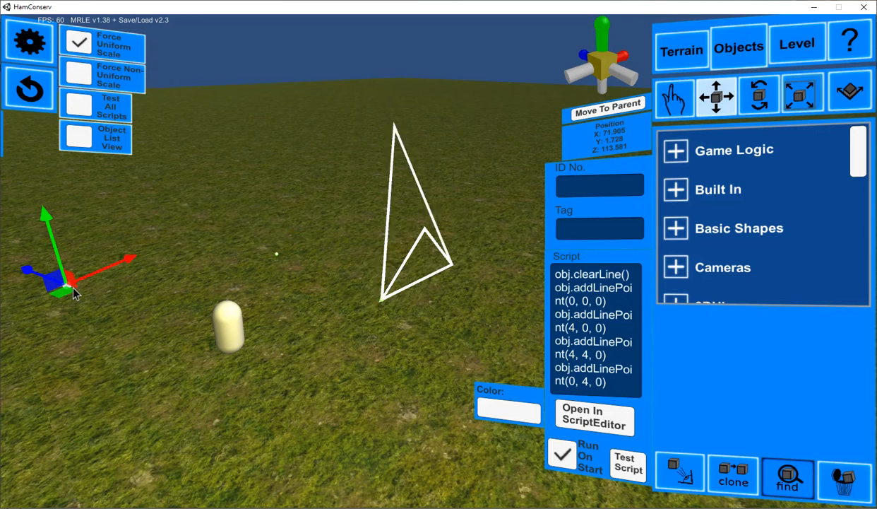
{"action": "left_click", "coordinate": [621, 283]}
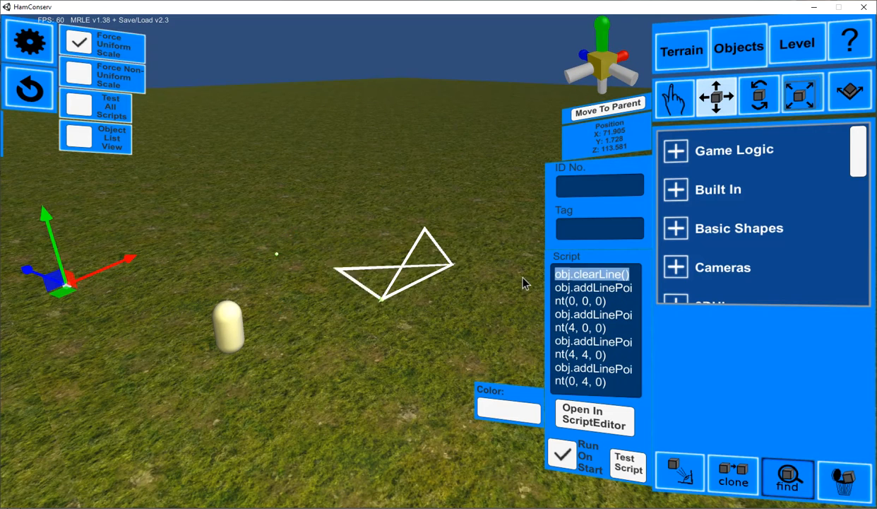
Insert obj.clearLine() after the frameCount = 0 line in the script of the line loop with the moving point
{"action": "left_click", "coordinate": [386, 303]}
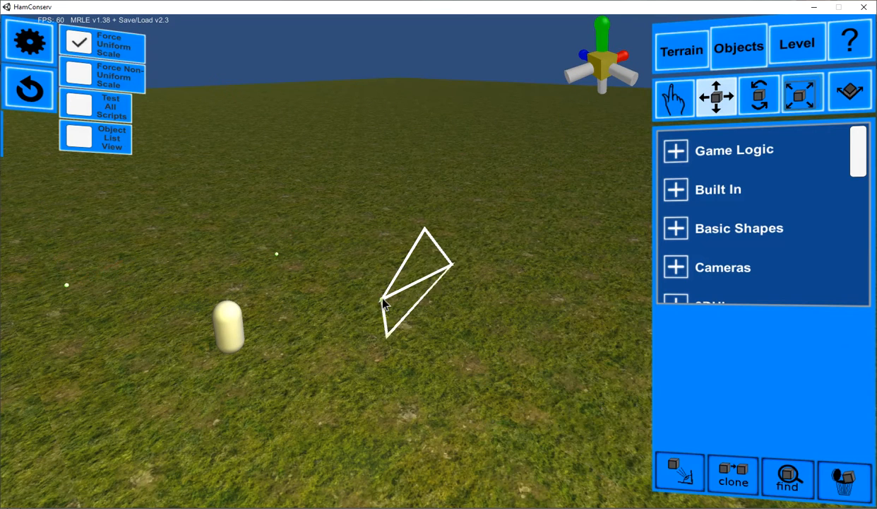
{"action": "left_click", "coordinate": [385, 303]}
{"action": "left_click", "coordinate": [596, 298]}
{"action": "left_click", "coordinate": [620, 322]}
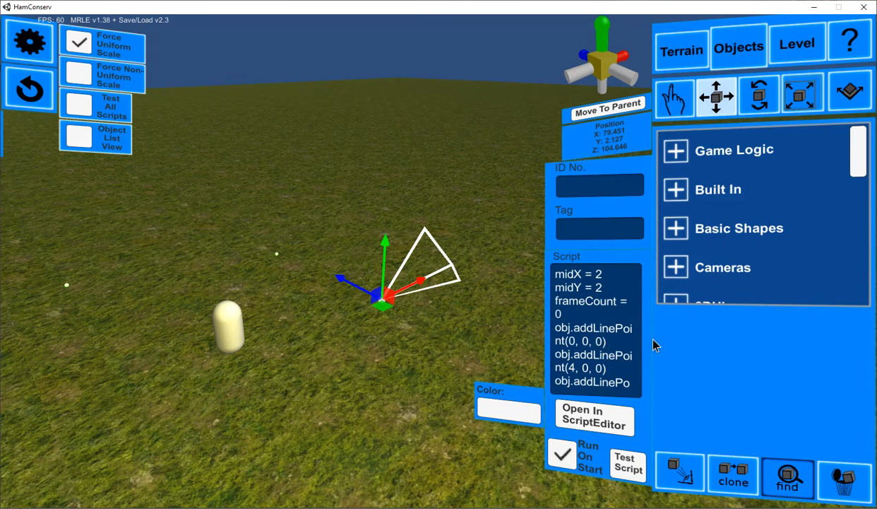
{"action": "key", "text": "Return"}
{"action": "type", "text": "obj.clearLine()"}
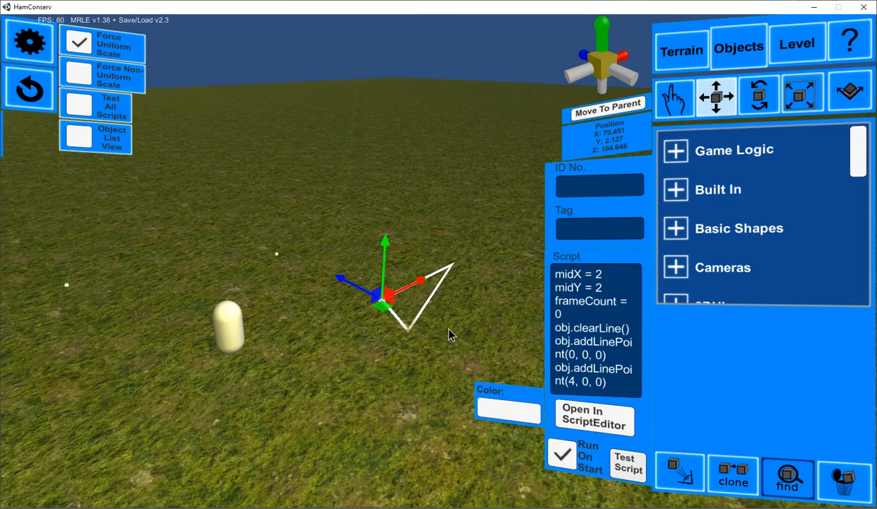
Change the last coordinate of the same script's obj.setLinePoint call to midX * midY
{"action": "left_click", "coordinate": [634, 351]}
{"action": "left_click", "coordinate": [609, 364]}
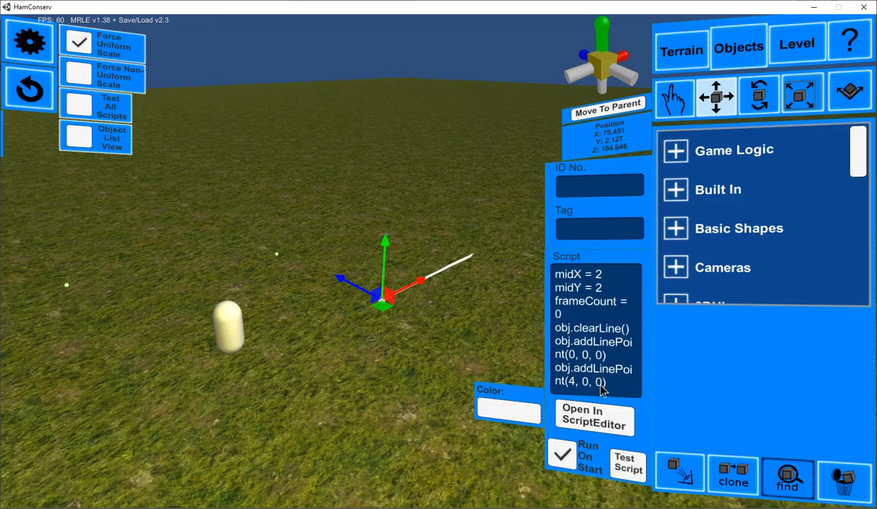
{"action": "key", "text": "Down"}
{"action": "key", "text": "Down"}
{"action": "key", "text": "Down"}
{"action": "key", "text": "Down"}
{"action": "key", "text": "Down"}
{"action": "key", "text": "Down"}
{"action": "key", "text": "Down"}
{"action": "key", "text": "Down"}
{"action": "key", "text": "Down"}
{"action": "key", "text": "Down"}
{"action": "key", "text": "Down"}
{"action": "key", "text": "Down"}
{"action": "key", "text": "Down"}
{"action": "key", "text": "Down"}
{"action": "key", "text": "Down"}
{"action": "key", "text": "Down"}
{"action": "key", "text": "Down"}
{"action": "key", "text": "Down"}
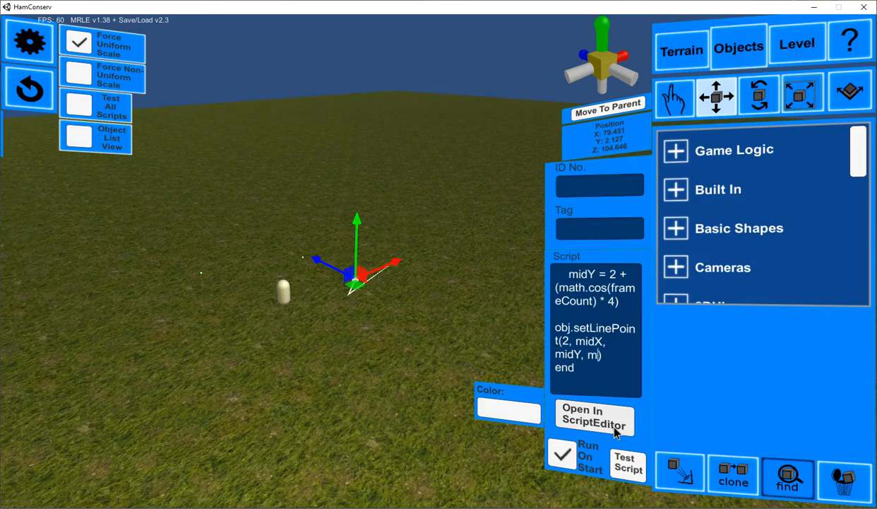
{"action": "type", "text": "idx * midY"}
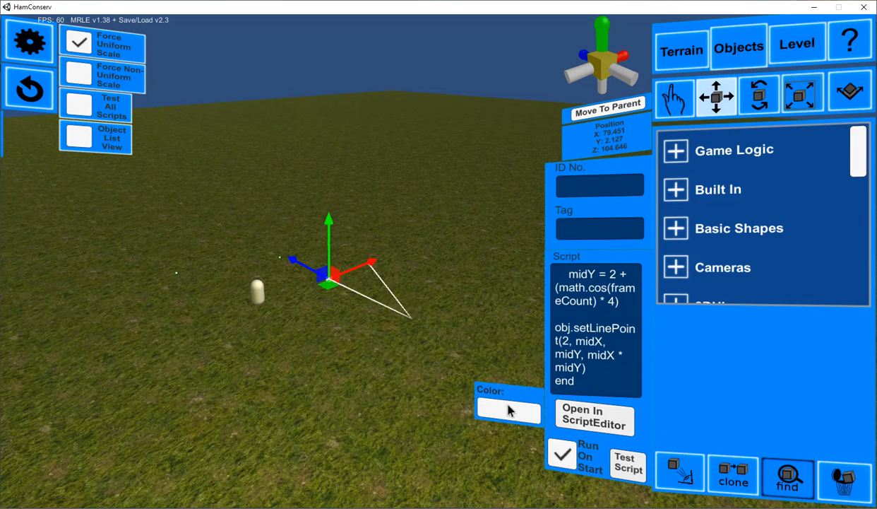
Open the rotating three-point loop's script, highlight its obj.rotateStored("0,0,1") line and close it without saving
{"action": "left_click", "coordinate": [319, 315]}
{"action": "right_click_drag", "start_coordinate": [359, 308], "coordinate": [341, 305]}
{"action": "left_click", "coordinate": [323, 284]}
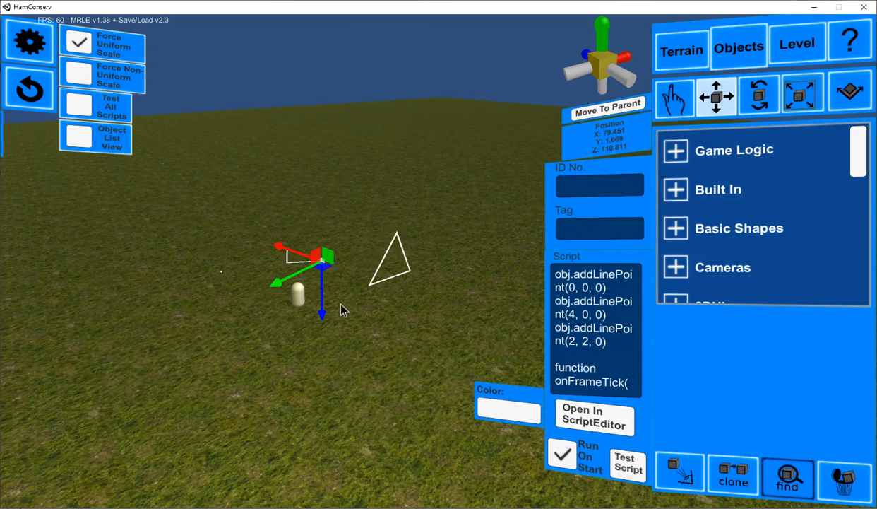
{"action": "left_click", "coordinate": [606, 433]}
{"action": "left_click", "coordinate": [238, 90]}
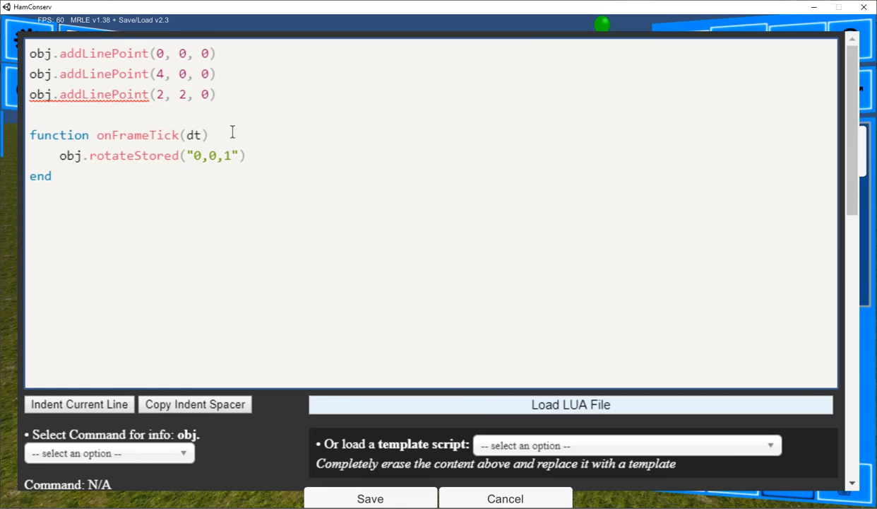
{"action": "left_click_drag", "start_coordinate": [256, 156], "coordinate": [50, 157]}
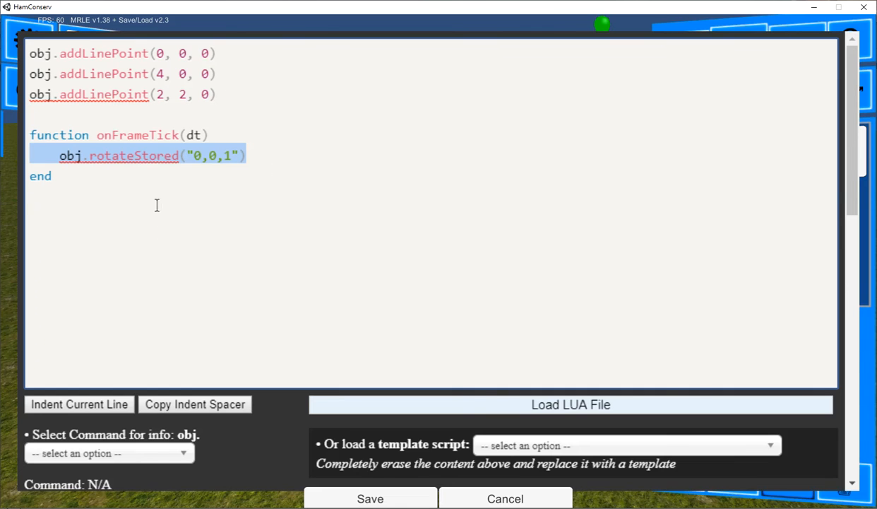
{"action": "left_click", "coordinate": [108, 164]}
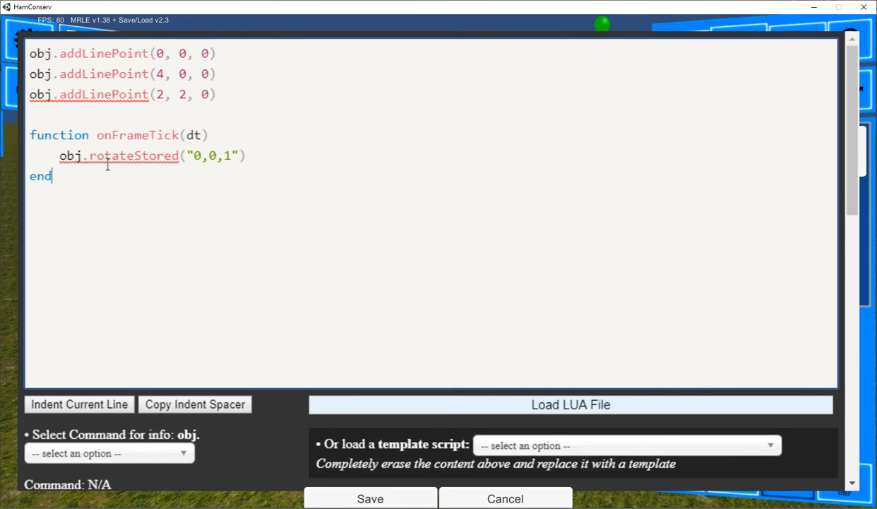
{"action": "left_click", "coordinate": [490, 503]}
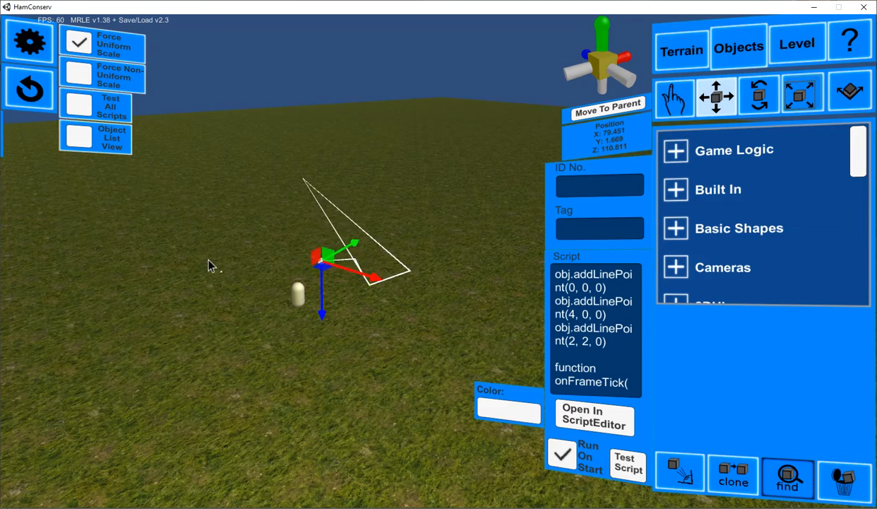
Open the four-point line loop's script to read it and close it without saving
{"action": "left_click", "coordinate": [223, 278]}
{"action": "left_click", "coordinate": [612, 423]}
{"action": "left_click", "coordinate": [210, 135]}
{"action": "left_click", "coordinate": [501, 497]}
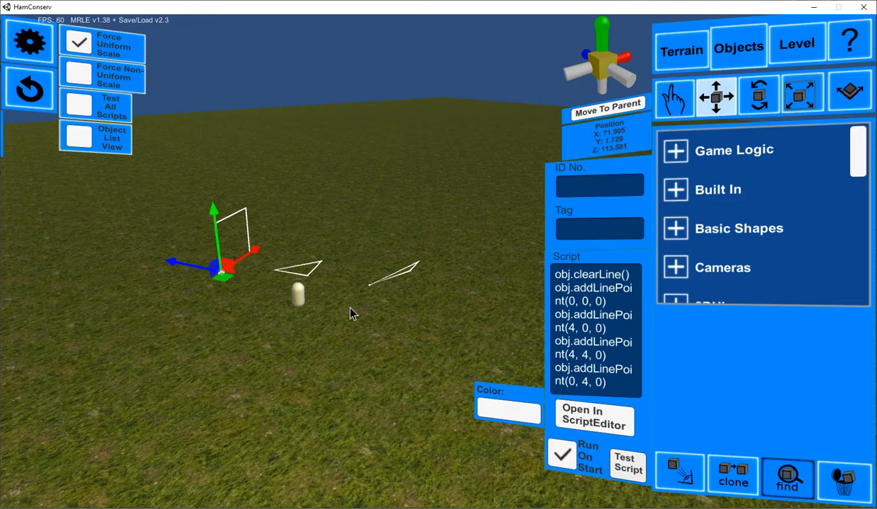
Add obj.addLinePoint(4,4,4) below the existing points in the four-point loop's script, save it and review the saved script
{"action": "right_click_drag", "start_coordinate": [318, 297], "coordinate": [205, 264]}
{"action": "scroll", "coordinate": [205, 264], "scroll_direction": "up", "scroll_amount": 5}
{"action": "scroll", "coordinate": [203, 264], "scroll_direction": "down", "scroll_amount": 2}
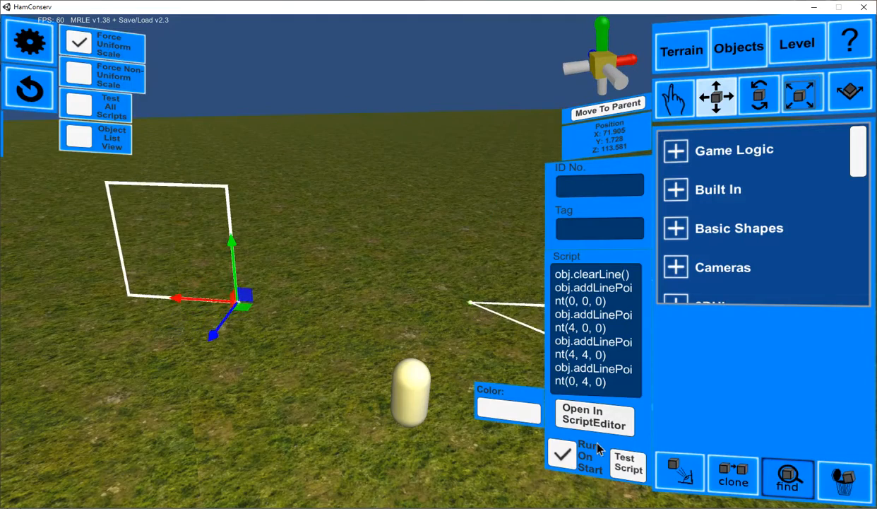
{"action": "left_click", "coordinate": [589, 424]}
{"action": "left_click", "coordinate": [238, 127]}
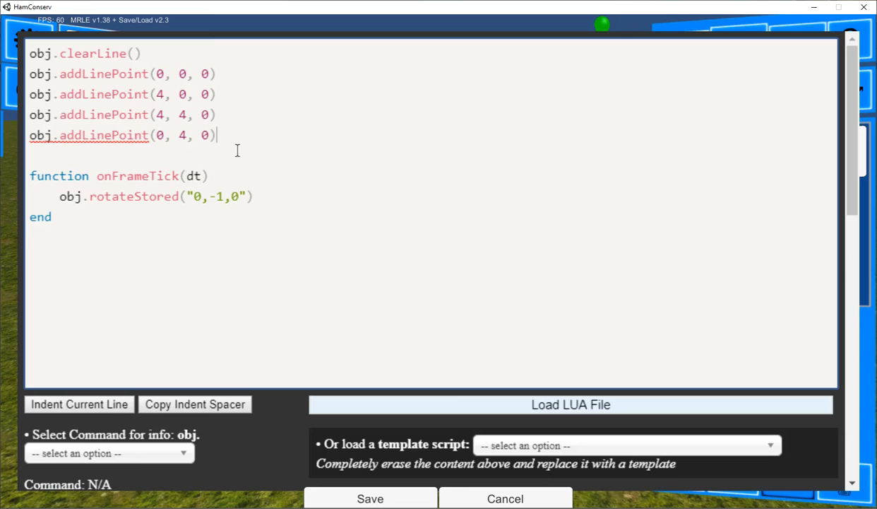
{"action": "key", "text": "Return"}
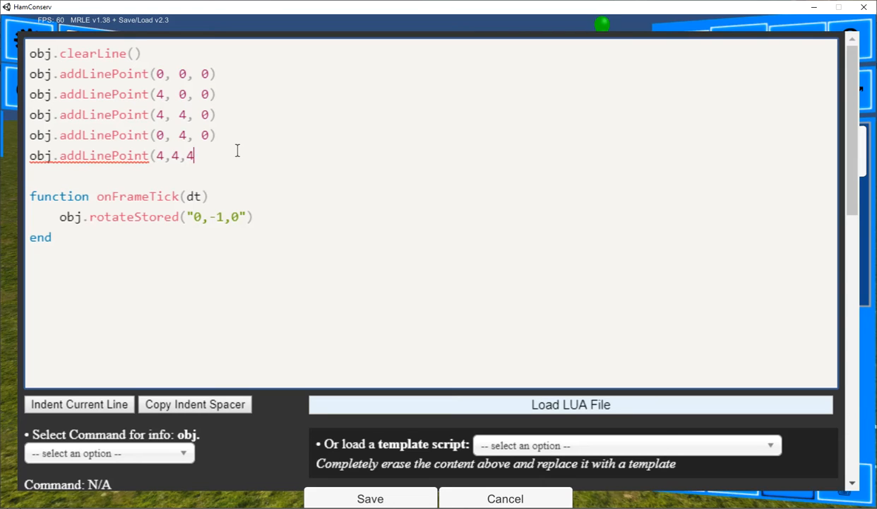
{"action": "left_click", "coordinate": [373, 499]}
{"action": "right_click_drag", "start_coordinate": [330, 294], "coordinate": [267, 254]}
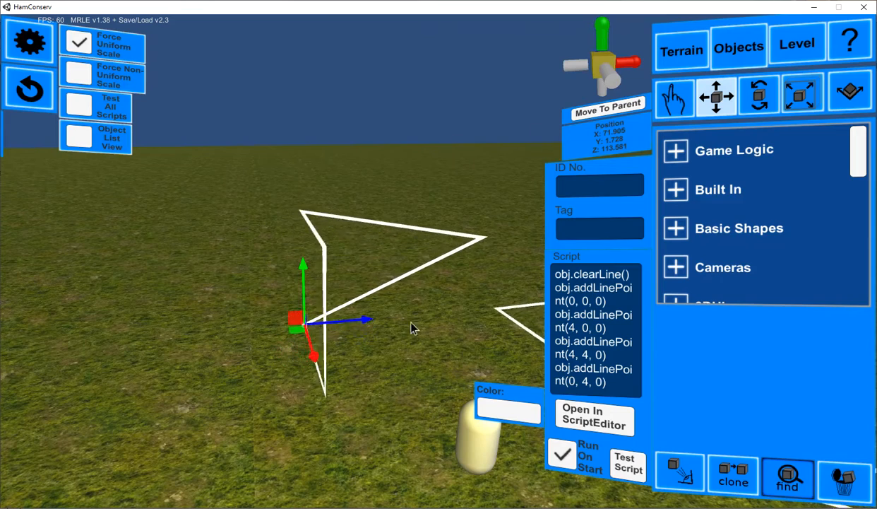
{"action": "left_click", "coordinate": [588, 417]}
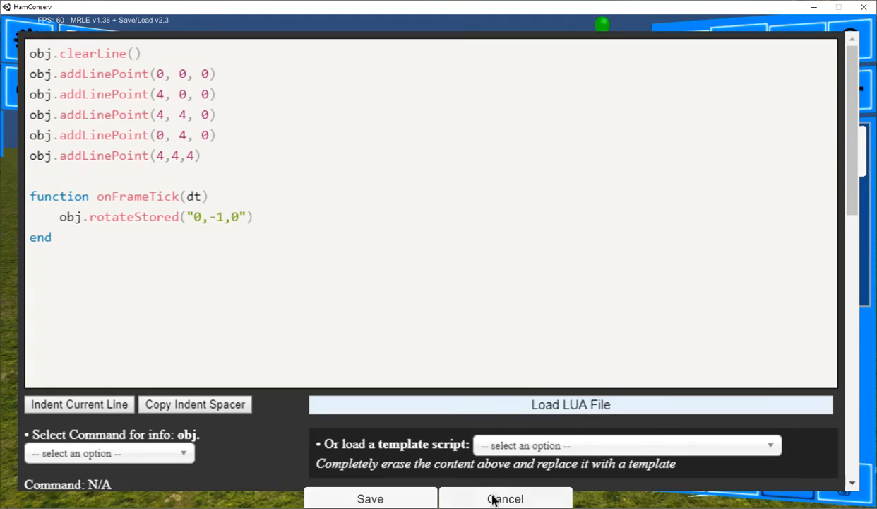
{"action": "left_click", "coordinate": [496, 495]}
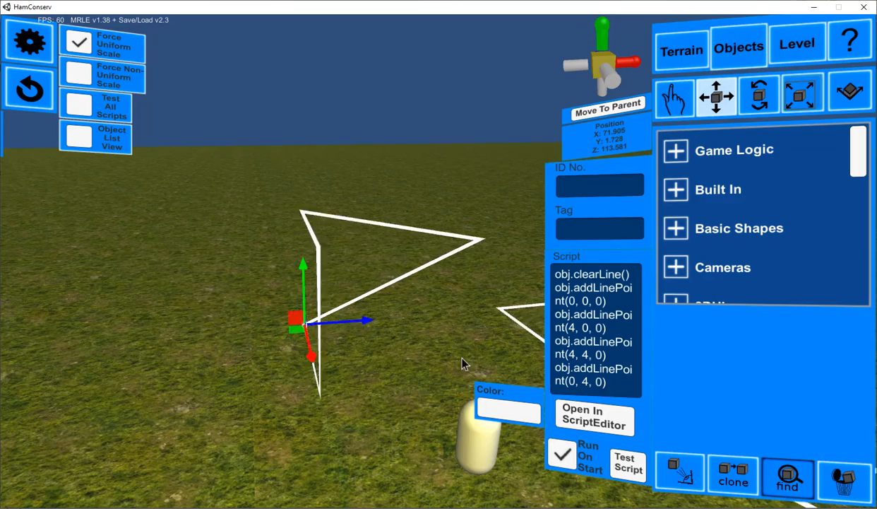
Load the saved level that contains the capsule and the yellow star particles
{"action": "left_click", "coordinate": [777, 44]}
{"action": "left_click", "coordinate": [741, 158]}
{"action": "left_click_drag", "start_coordinate": [541, 191], "coordinate": [522, 335]}
{"action": "left_click", "coordinate": [452, 254]}
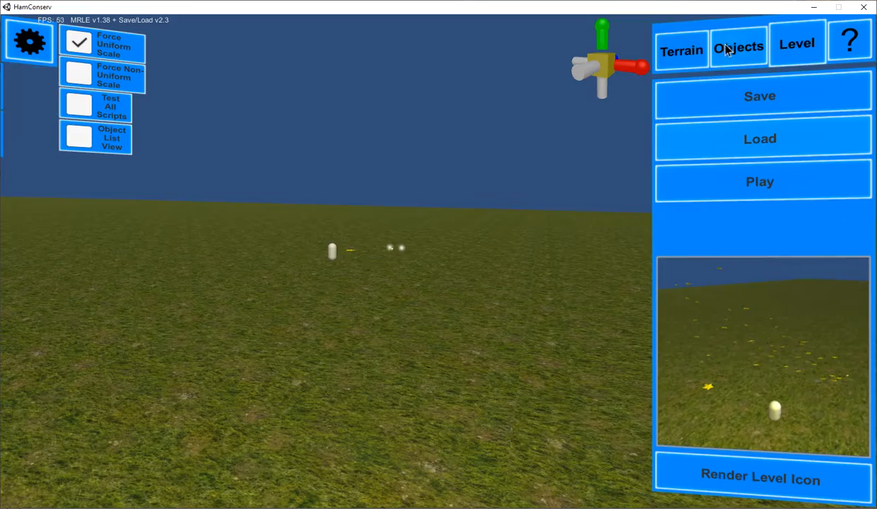
Select the yellow star object beside the capsule and highlight its obj.setStoredTag(-1, "Special") script
{"action": "left_click", "coordinate": [720, 48]}
{"action": "left_click", "coordinate": [381, 226]}
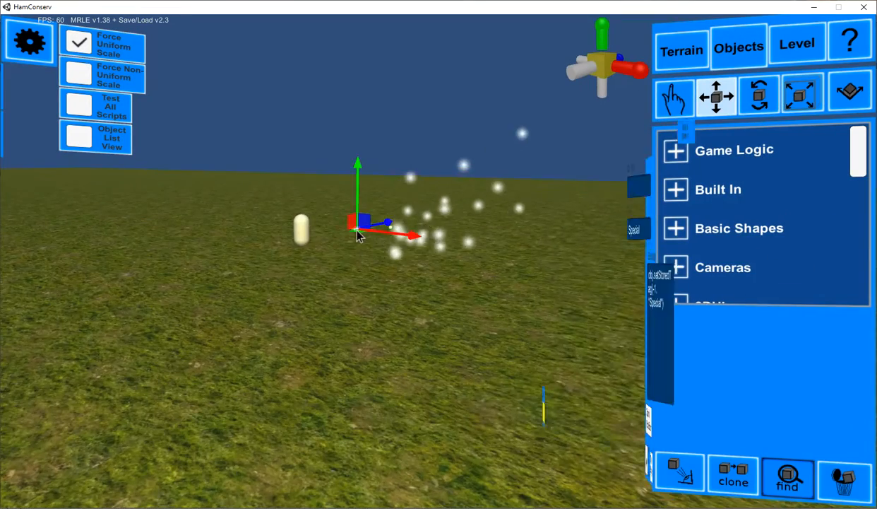
{"action": "left_click", "coordinate": [590, 224]}
{"action": "left_click_drag", "start_coordinate": [583, 287], "coordinate": [541, 294]}
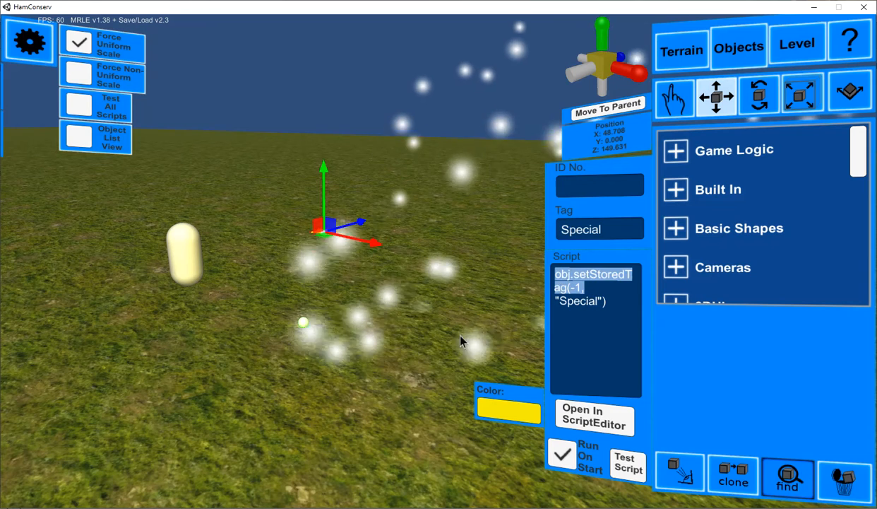
Open the particle emitter's script in the script editor and highlight the obj.setParticleMesh(obj.tryStore("Special")) line
{"action": "left_click", "coordinate": [303, 322]}
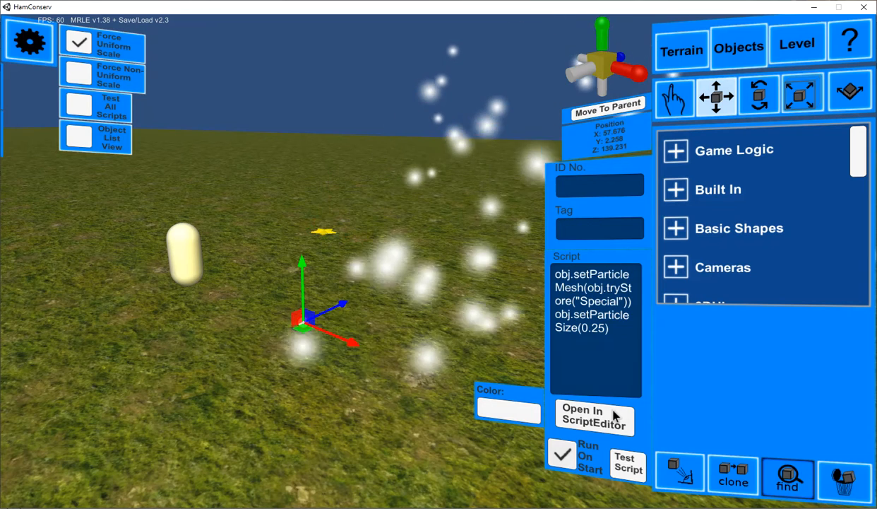
{"action": "left_click", "coordinate": [571, 273]}
{"action": "left_click", "coordinate": [570, 275]}
{"action": "left_click", "coordinate": [568, 420]}
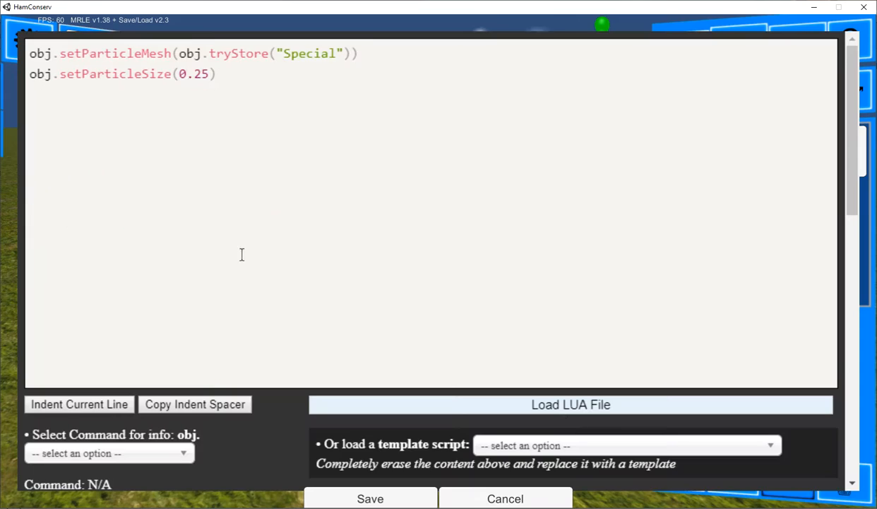
{"action": "left_click_drag", "start_coordinate": [358, 54], "coordinate": [128, 53]}
{"action": "left_click", "coordinate": [127, 53]}
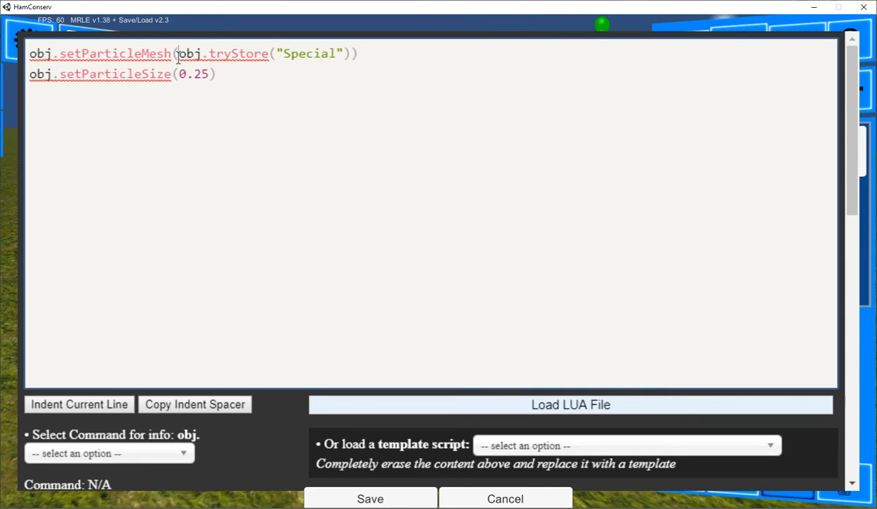
{"action": "left_click", "coordinate": [369, 56]}
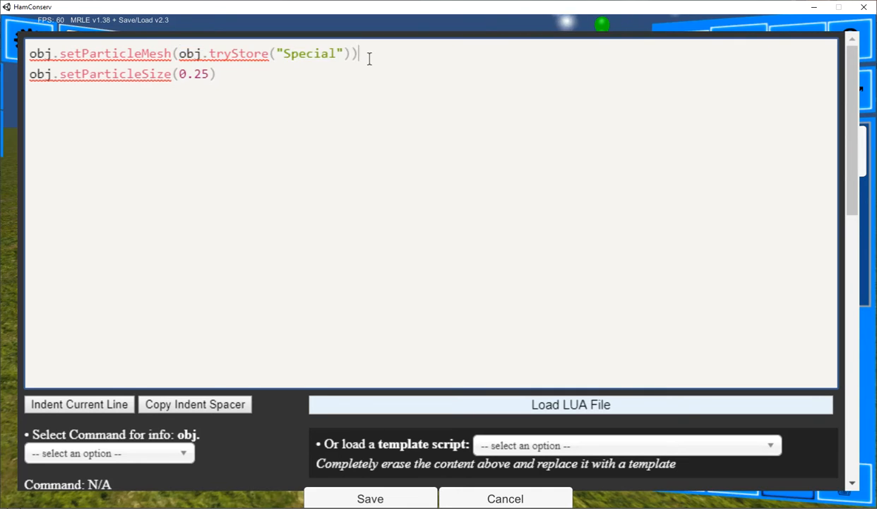
{"action": "left_click_drag", "start_coordinate": [358, 54], "coordinate": [128, 54]}
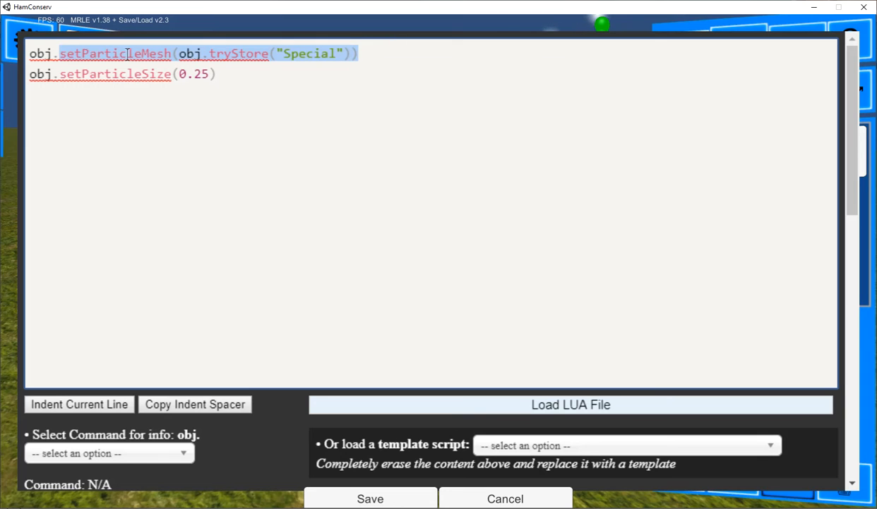
{"action": "left_click", "coordinate": [252, 54]}
{"action": "left_click_drag", "start_coordinate": [357, 54], "coordinate": [28, 54]}
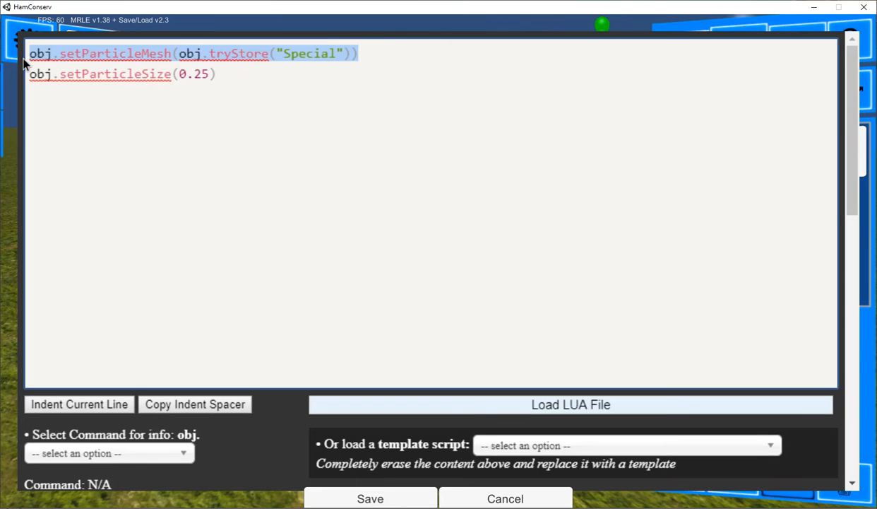
Rewrite the emitter script to define local star = obj.tryStore("Special"), pass star to obj.setParticleMesh, and save it
{"action": "left_click_drag", "start_coordinate": [182, 54], "coordinate": [355, 54]}
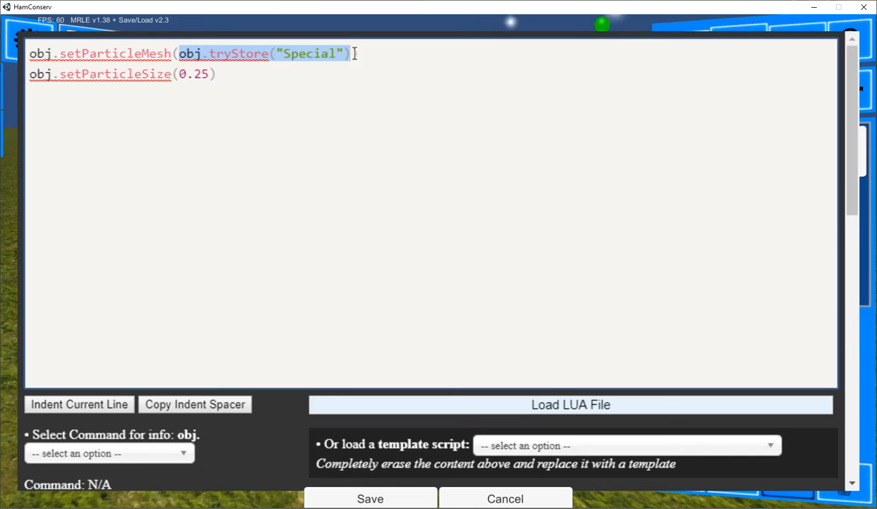
{"action": "key", "text": "ctrl+x"}
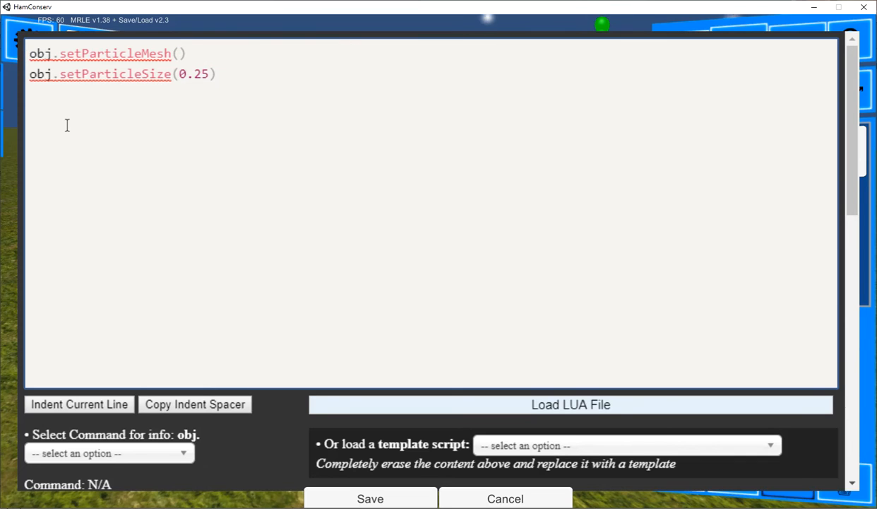
{"action": "key", "text": "Home"}
{"action": "key", "text": "Return"}
{"action": "key", "text": "Up"}
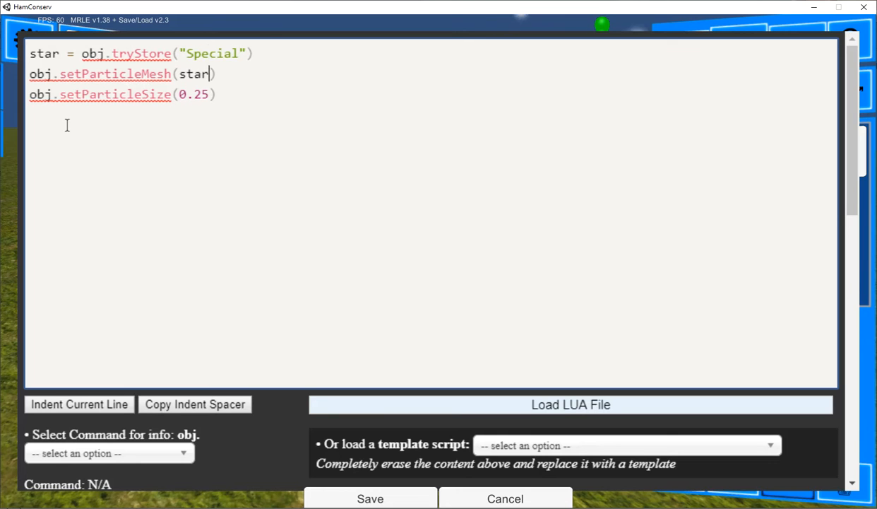
{"action": "type", "text": "local"}
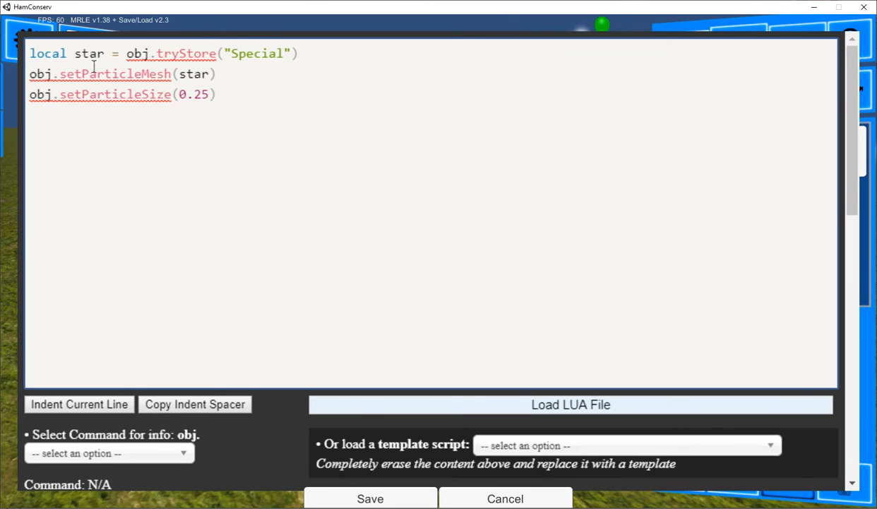
{"action": "key", "text": "shift+End"}
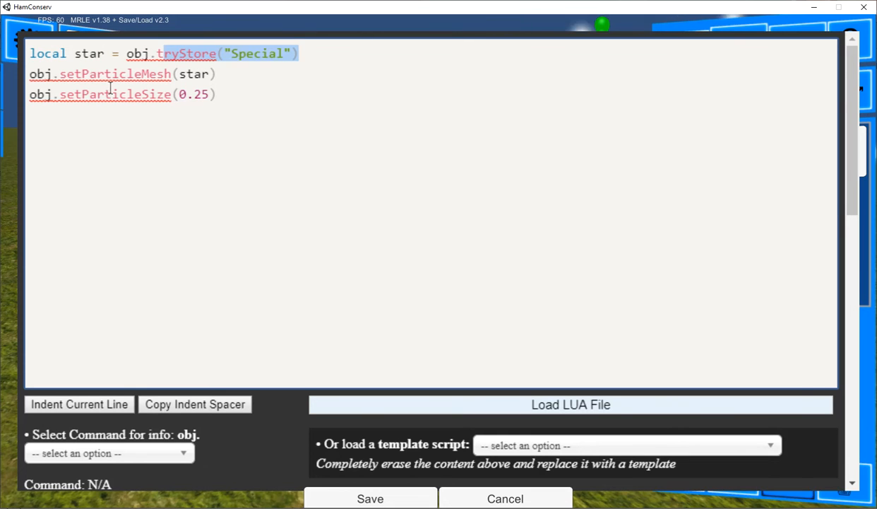
{"action": "left_click", "coordinate": [106, 94]}
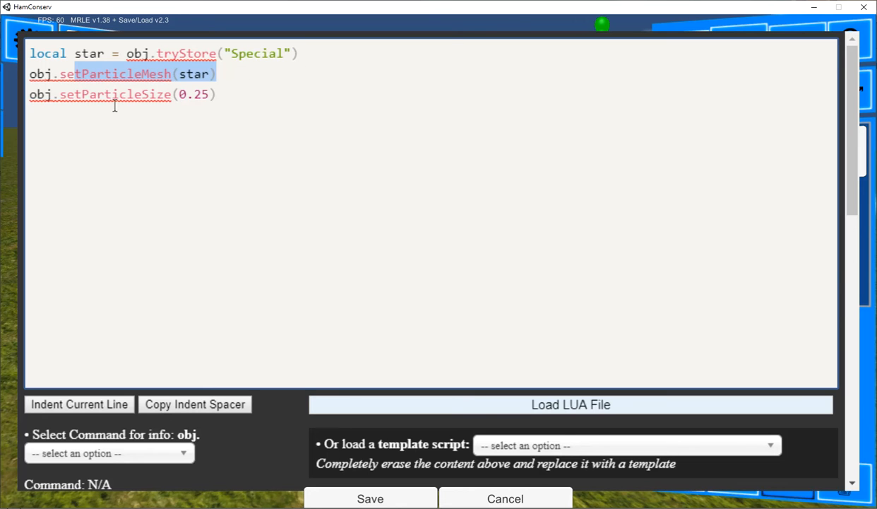
{"action": "left_click", "coordinate": [76, 101]}
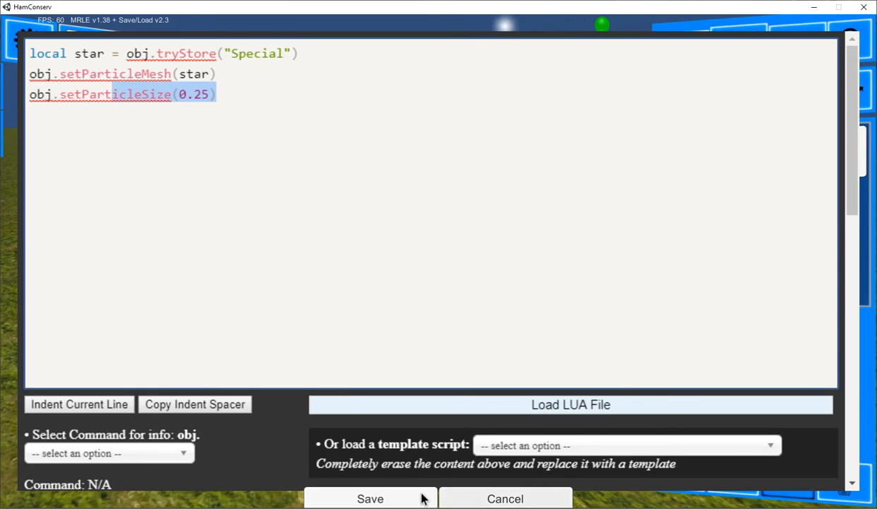
{"action": "left_click", "coordinate": [417, 499]}
Select the particle emitter beside the star and test its script so the particles use the star mesh at size 0.25
{"action": "left_click", "coordinate": [324, 241]}
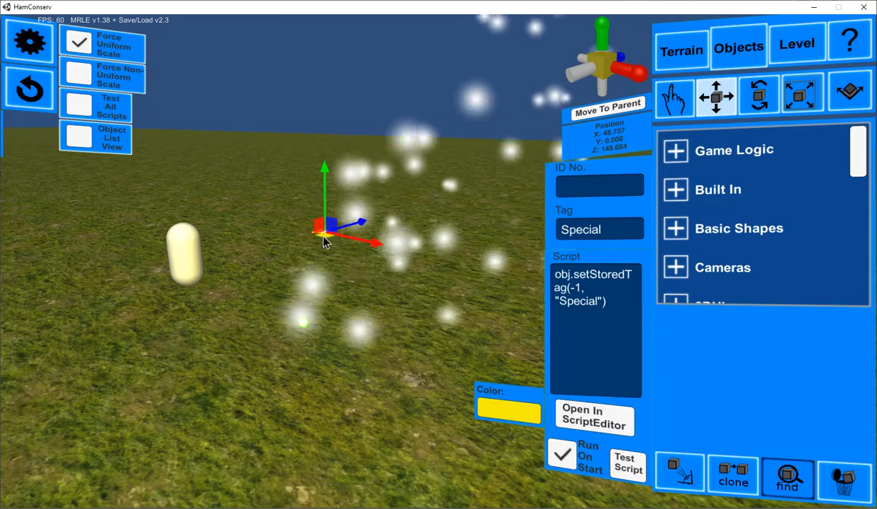
{"action": "left_click", "coordinate": [297, 300]}
{"action": "left_click", "coordinate": [302, 321]}
{"action": "left_click", "coordinate": [626, 468]}
Rotate the particle emitter to about 320° on the X axis
{"action": "right_click_drag", "start_coordinate": [357, 280], "coordinate": [846, 247]}
{"action": "key", "text": "s"}
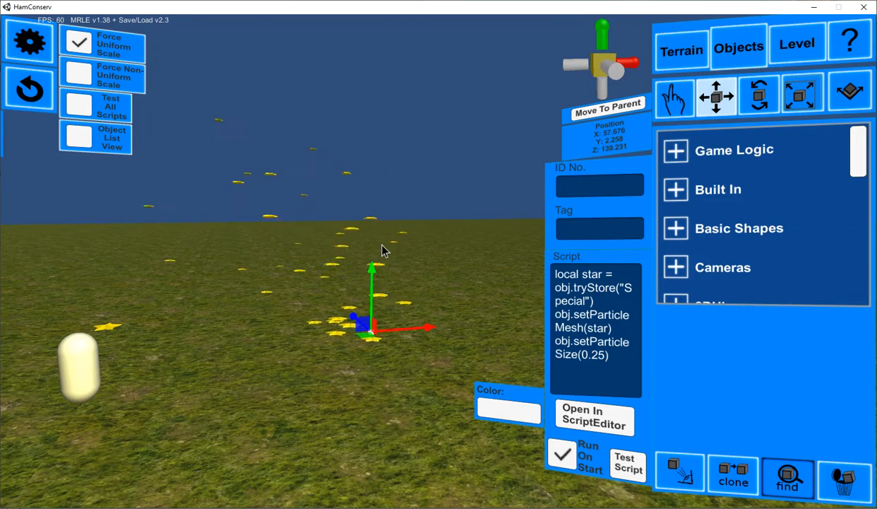
{"action": "key", "text": "e"}
{"action": "left_click_drag", "start_coordinate": [392, 298], "coordinate": [319, 366]}
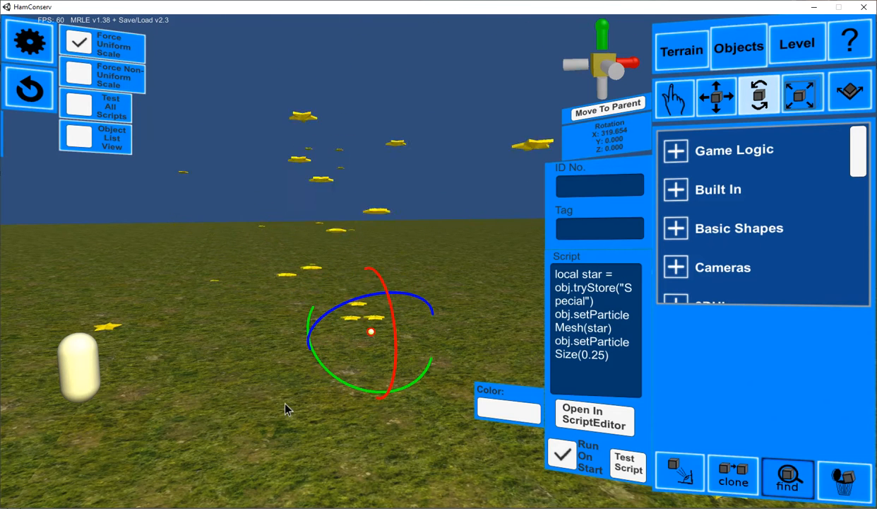
Delete the yellow star object beside the capsule and clear the selection
{"action": "left_click", "coordinate": [101, 337]}
{"action": "left_click_drag", "start_coordinate": [149, 346], "coordinate": [170, 265]}
{"action": "key", "text": "Delete"}
{"action": "left_click", "coordinate": [488, 284]}
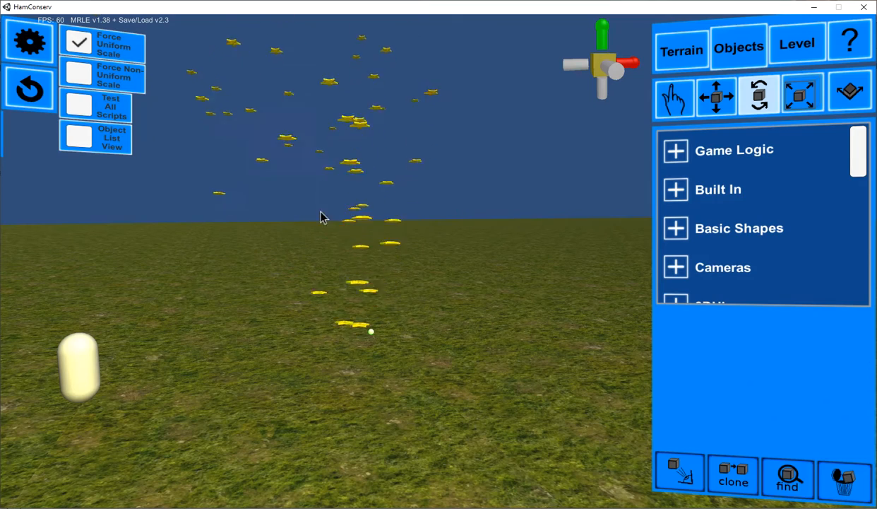
Load the saved level named video
{"action": "left_click", "coordinate": [784, 44]}
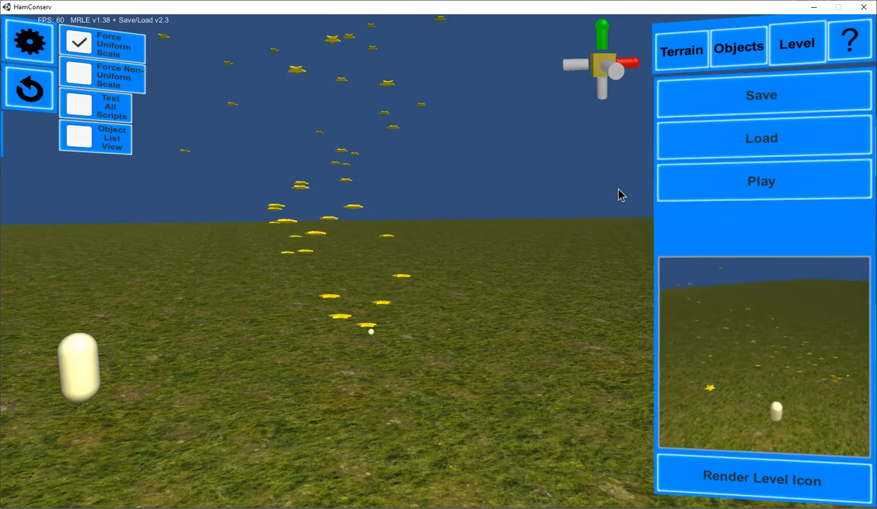
{"action": "left_click", "coordinate": [694, 155]}
{"action": "scroll", "coordinate": [534, 347], "scroll_direction": "down", "scroll_amount": 1}
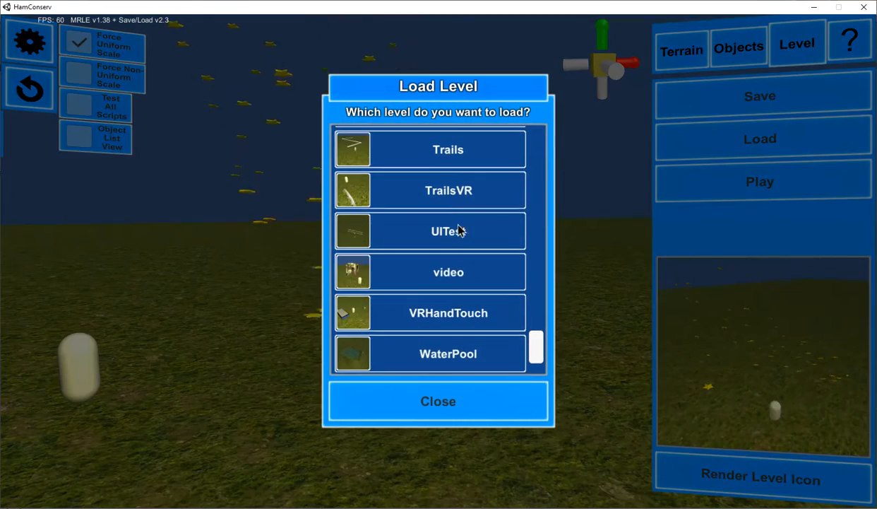
{"action": "left_click", "coordinate": [407, 284]}
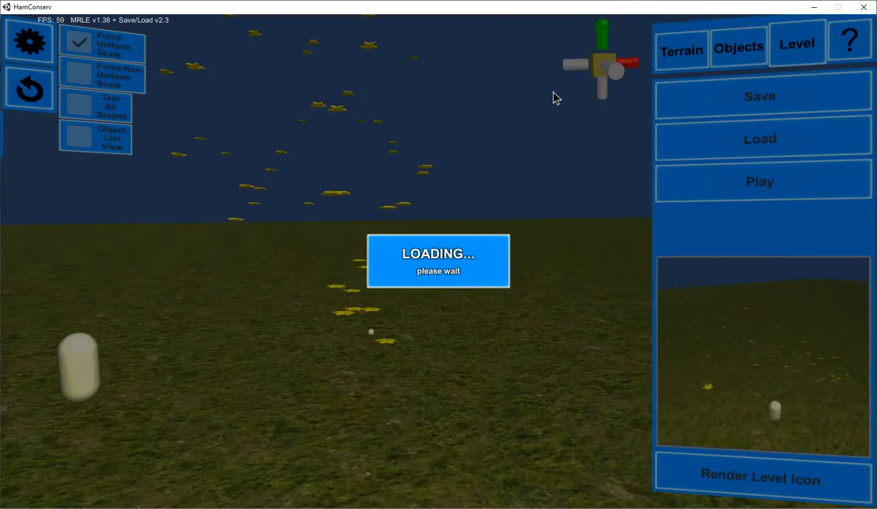
Test the obj.loadVideo("test.mp4") script on the flat panel and view the playing video from closer up
{"action": "left_click", "coordinate": [728, 58]}
{"action": "key", "text": "w"}
{"action": "right_click_drag", "start_coordinate": [352, 206], "coordinate": [80, 241]}
{"action": "left_click", "coordinate": [136, 255]}
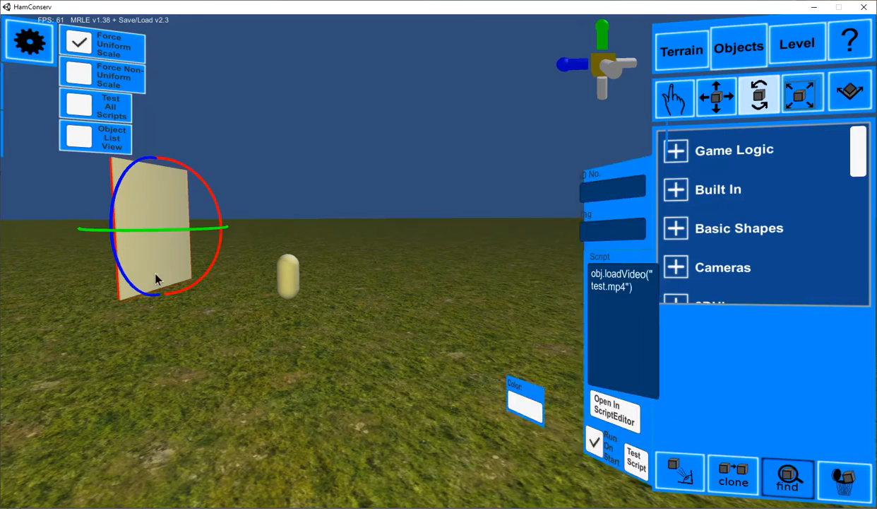
{"action": "left_click", "coordinate": [623, 459]}
{"action": "key", "text": "w"}
{"action": "right_click_drag", "start_coordinate": [357, 343], "coordinate": [16, 277]}
{"action": "key", "text": "d"}
{"action": "left_click", "coordinate": [321, 311]}
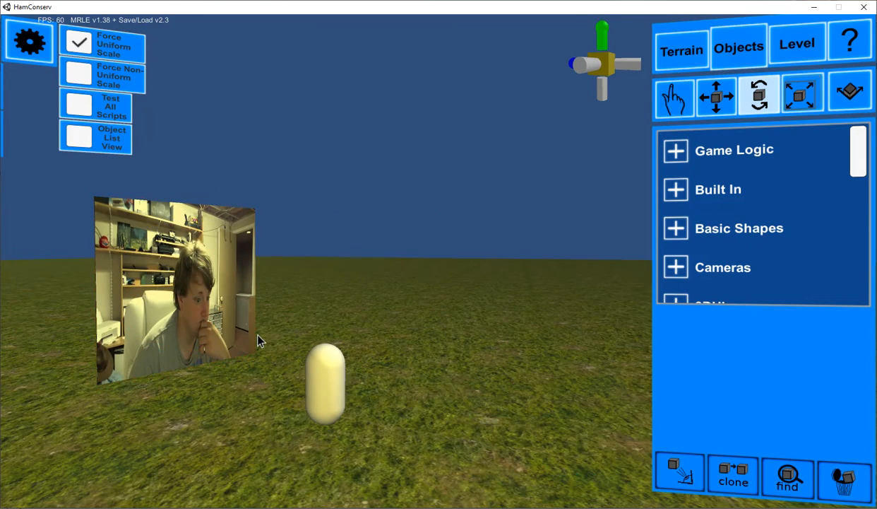
Load the saved Webcam level
{"action": "left_click", "coordinate": [796, 44]}
{"action": "left_click", "coordinate": [713, 145]}
{"action": "left_click", "coordinate": [484, 275]}
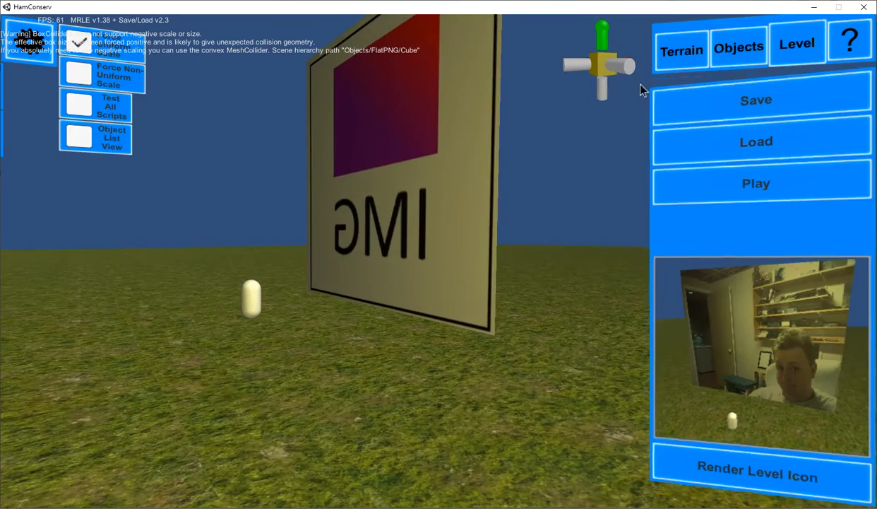
Try to show the webcam feed on the IMG panel by testing its obj.loadWebCam() and obj.scaleStored("-4,4,4") script
{"action": "left_click", "coordinate": [739, 48]}
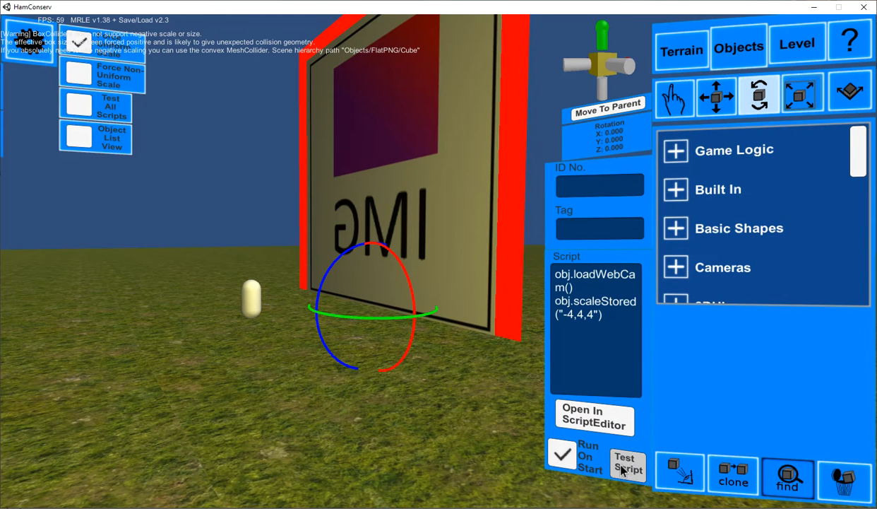
{"action": "left_click", "coordinate": [623, 466]}
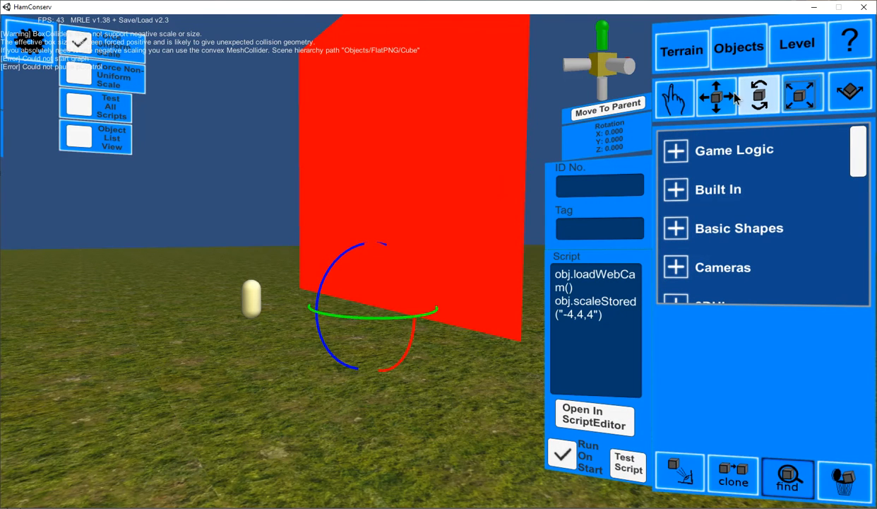
{"action": "left_click", "coordinate": [705, 99]}
{"action": "key", "text": "Delete"}
{"action": "right_click_drag", "start_coordinate": [452, 239], "coordinate": [433, 280]}
{"action": "key", "text": "ctrl+z"}
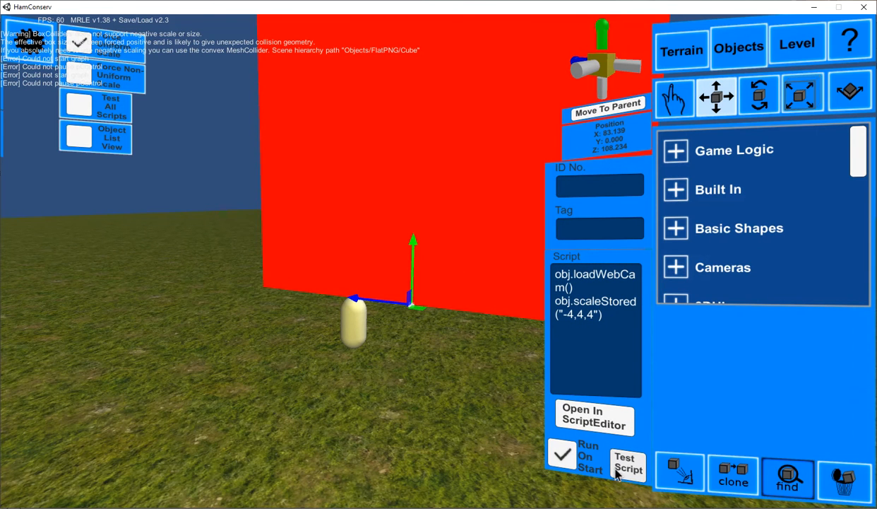
{"action": "right_click_drag", "start_coordinate": [328, 343], "coordinate": [391, 343]}
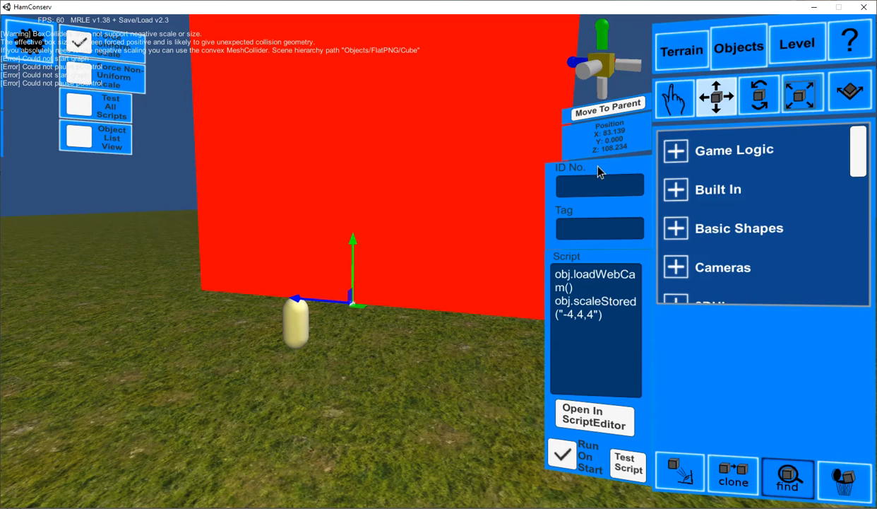
Load the saved WaterPool level
{"action": "left_click", "coordinate": [788, 42]}
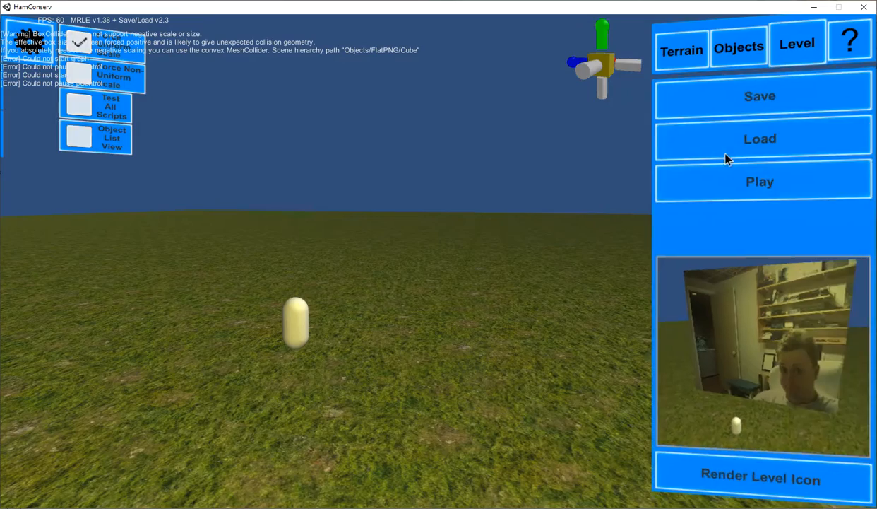
{"action": "left_click", "coordinate": [705, 147]}
{"action": "left_click", "coordinate": [475, 244]}
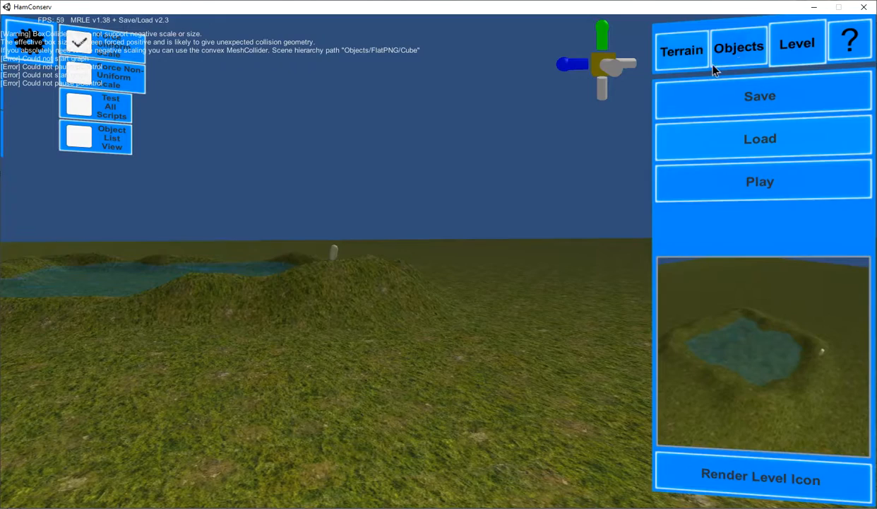
Raise the water block out of the terrain basin to a Y position of about 10.1
{"action": "left_click", "coordinate": [739, 48]}
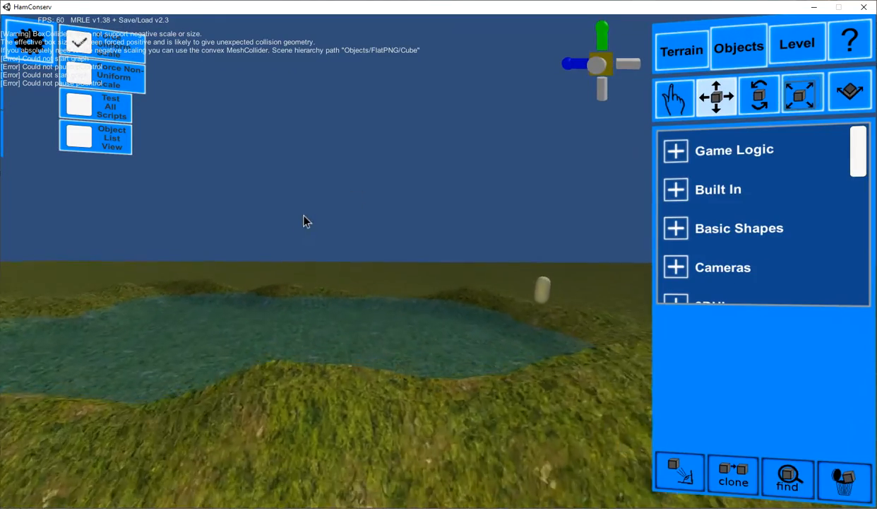
{"action": "left_click", "coordinate": [271, 262]}
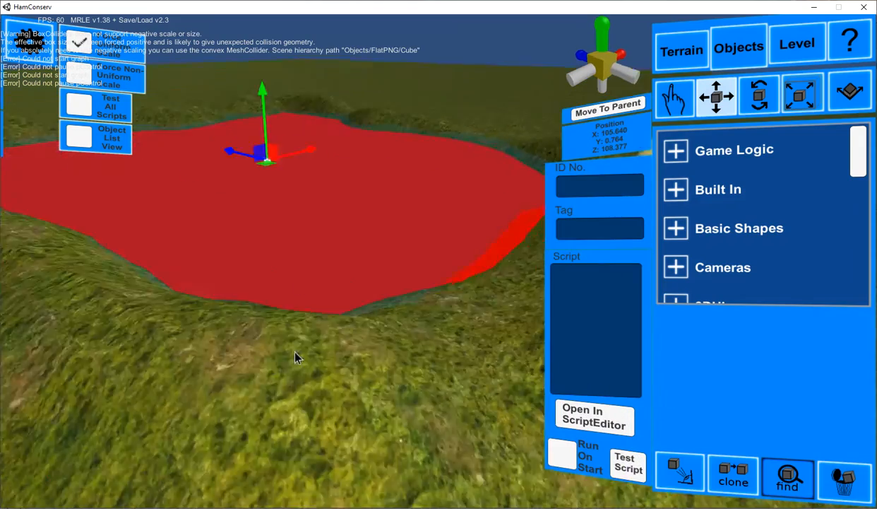
{"action": "left_click_drag", "start_coordinate": [385, 166], "coordinate": [388, 82]}
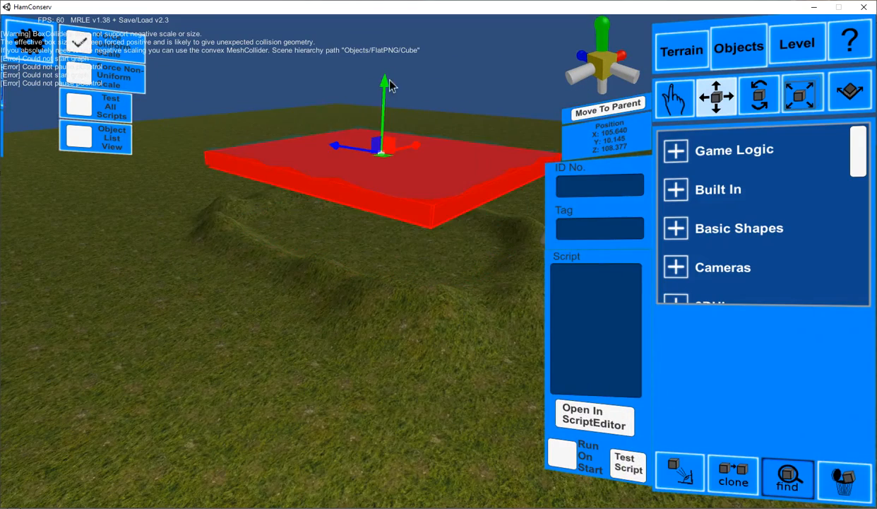
{"action": "left_click", "coordinate": [328, 197]}
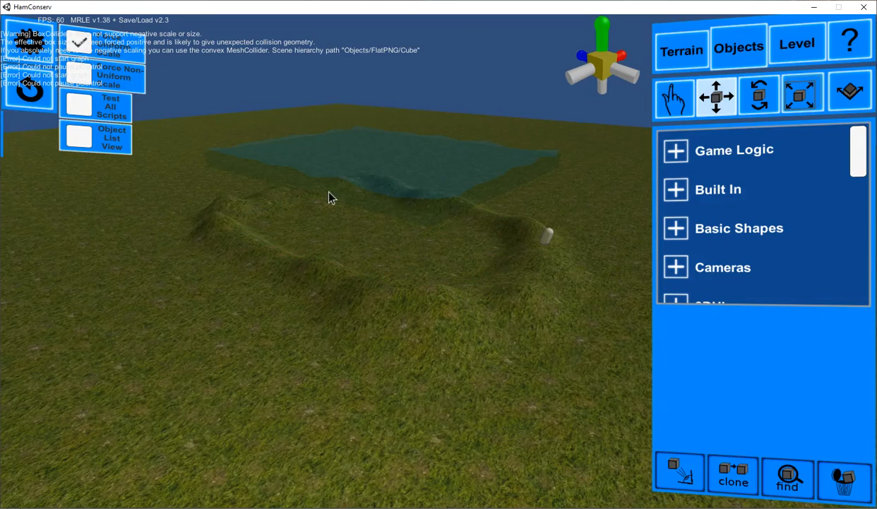
Undo the water block's vertical move and look over the pool
{"action": "left_click", "coordinate": [40, 101]}
{"action": "scroll", "coordinate": [324, 243], "scroll_direction": "up", "scroll_amount": 5}
{"action": "right_click_drag", "start_coordinate": [343, 255], "coordinate": [261, 247]}
{"action": "scroll", "coordinate": [261, 247], "scroll_direction": "down", "scroll_amount": 4}
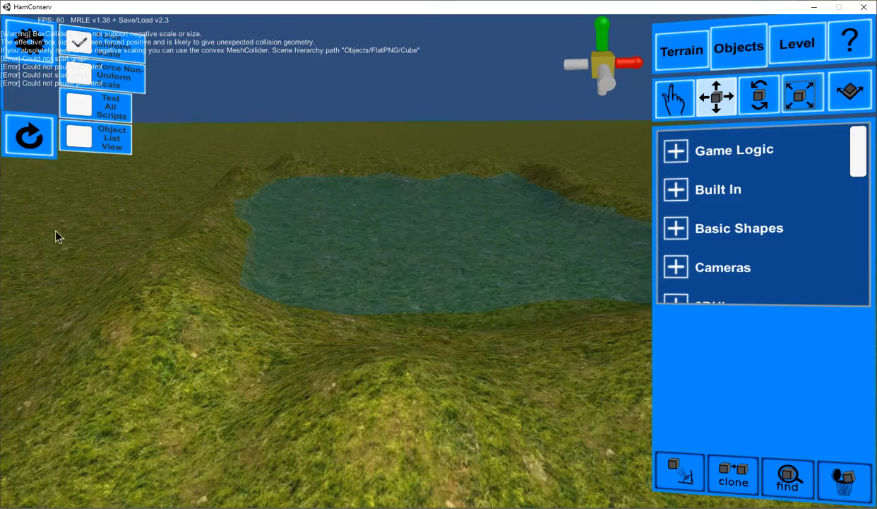
Load the saved VRHandTouch level and look at the table and can beside the capsule
{"action": "left_click", "coordinate": [794, 45]}
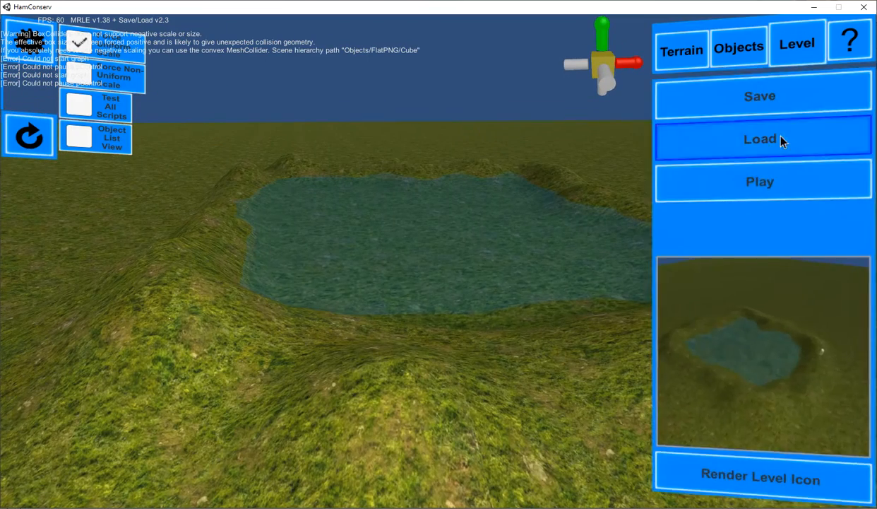
{"action": "left_click", "coordinate": [777, 139]}
{"action": "left_click_drag", "start_coordinate": [531, 346], "coordinate": [535, 337]}
{"action": "left_click", "coordinate": [416, 330]}
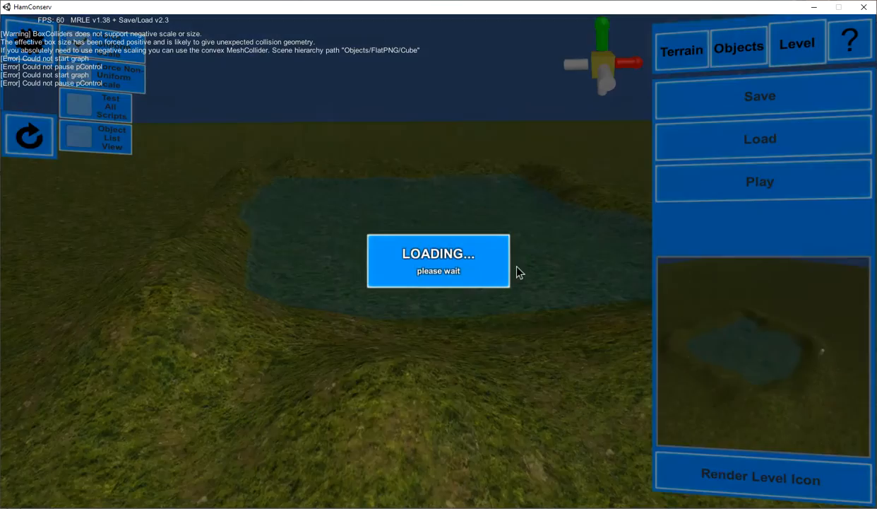
{"action": "right_click_drag", "start_coordinate": [402, 252], "coordinate": [418, 231]}
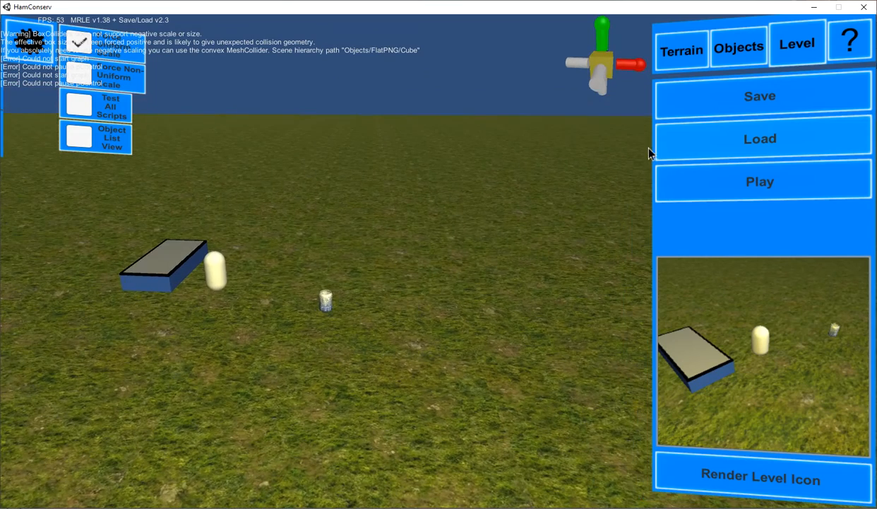
Load the saved TrailsVR level
{"action": "left_click", "coordinate": [673, 150]}
{"action": "left_click_drag", "start_coordinate": [531, 354], "coordinate": [534, 347]}
{"action": "left_click", "coordinate": [416, 249]}
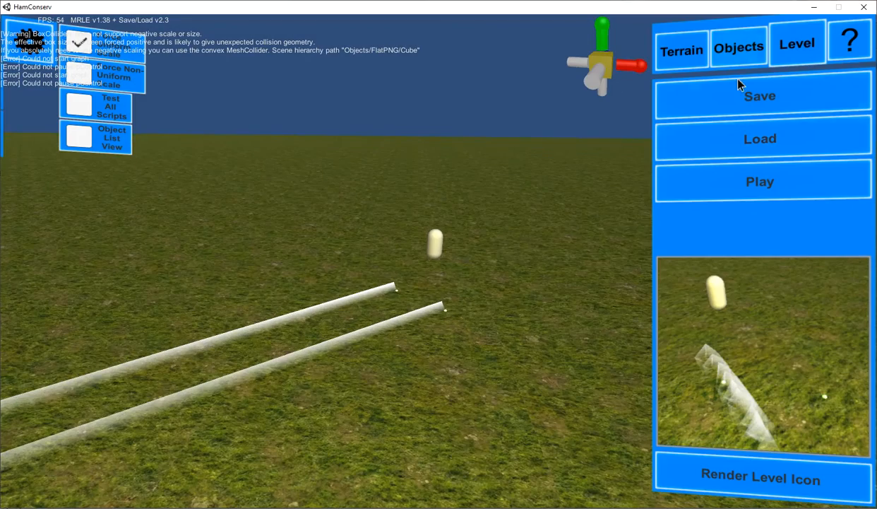
Load the saved TextureScroller level
{"action": "left_click", "coordinate": [720, 137]}
{"action": "left_click_drag", "start_coordinate": [543, 355], "coordinate": [546, 327]}
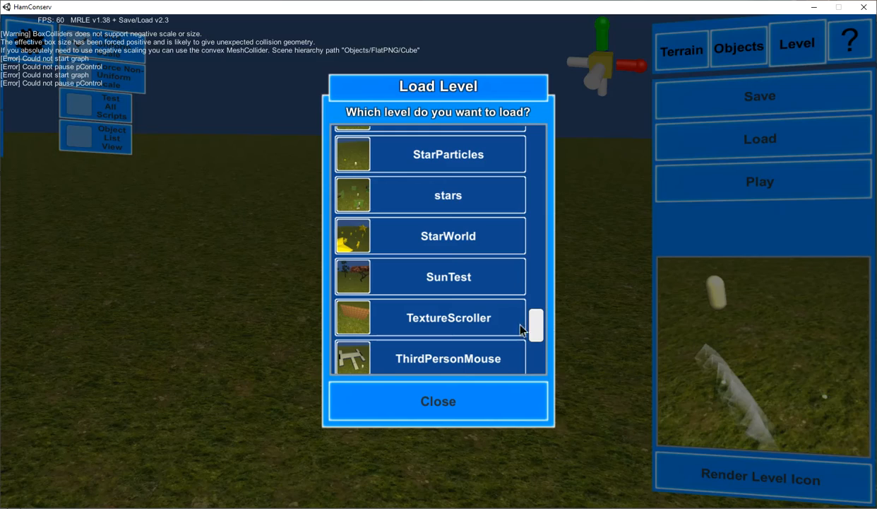
{"action": "left_click", "coordinate": [433, 330]}
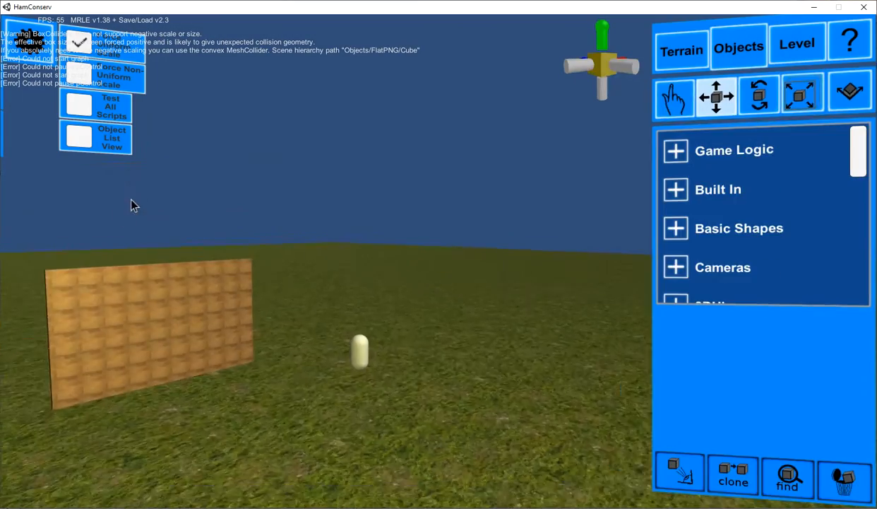
Examine the brick wall's diagonal scroll texture script in the script editor and close it without saving
{"action": "key", "text": "w"}
{"action": "right_click_drag", "start_coordinate": [339, 240], "coordinate": [261, 304]}
{"action": "left_click", "coordinate": [283, 311]}
{"action": "right_click_drag", "start_coordinate": [423, 345], "coordinate": [268, 325]}
{"action": "key", "text": "w"}
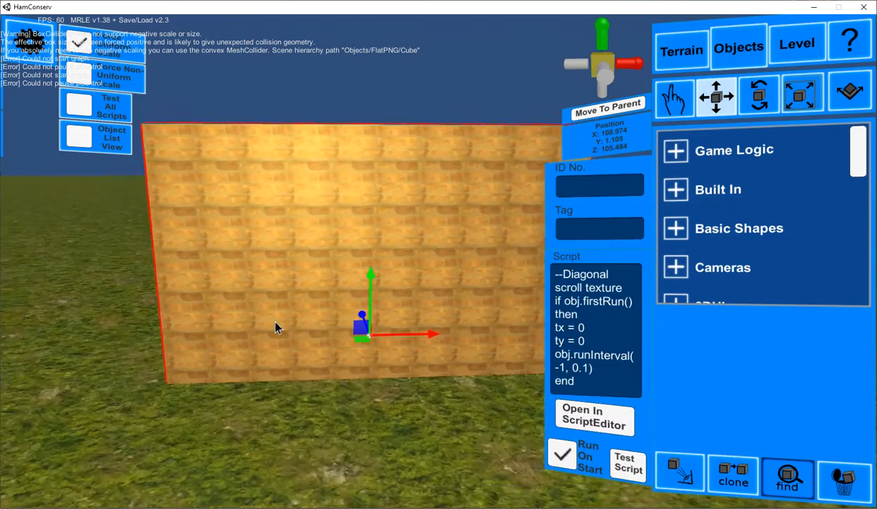
{"action": "left_click", "coordinate": [620, 429]}
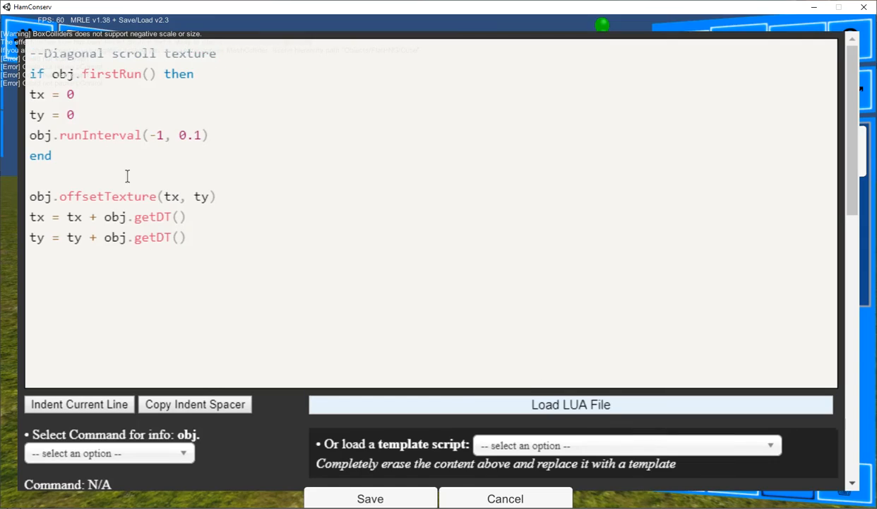
{"action": "left_click", "coordinate": [488, 495]}
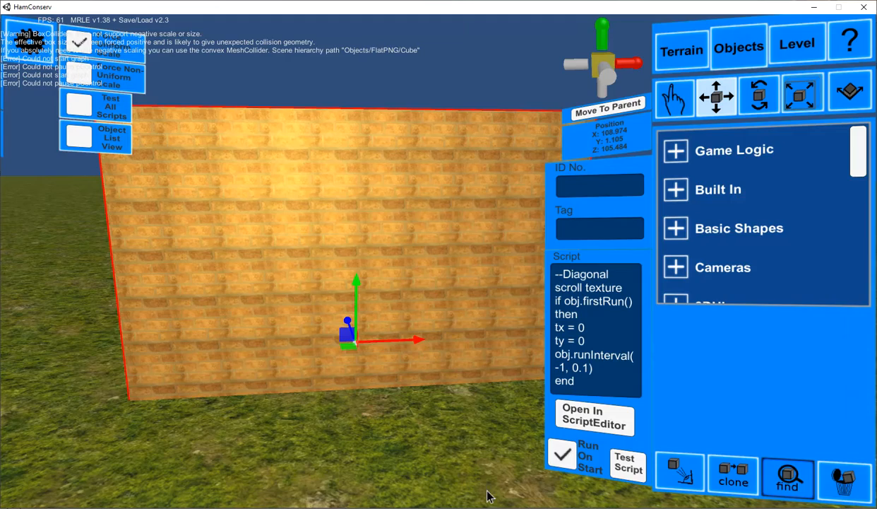
Test the brick wall's scrolling script, review its obj.firstRun() condition in the script editor, and close it without saving
{"action": "left_click", "coordinate": [623, 466]}
{"action": "left_click", "coordinate": [560, 416]}
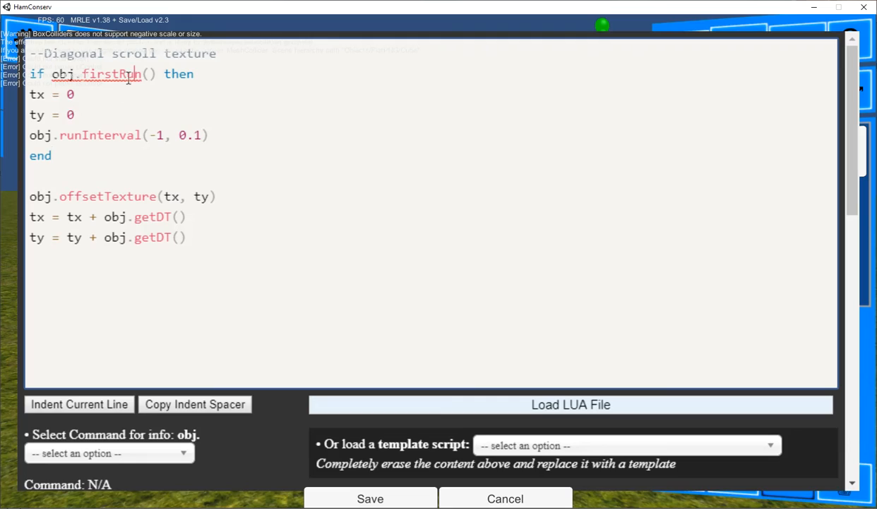
{"action": "left_click", "coordinate": [504, 497]}
Reload the TextureScroller level and play it, walking the character up to the brick wall
{"action": "left_click", "coordinate": [798, 48]}
{"action": "left_click", "coordinate": [735, 145]}
{"action": "scroll", "coordinate": [470, 262], "scroll_direction": "down", "scroll_amount": 1}
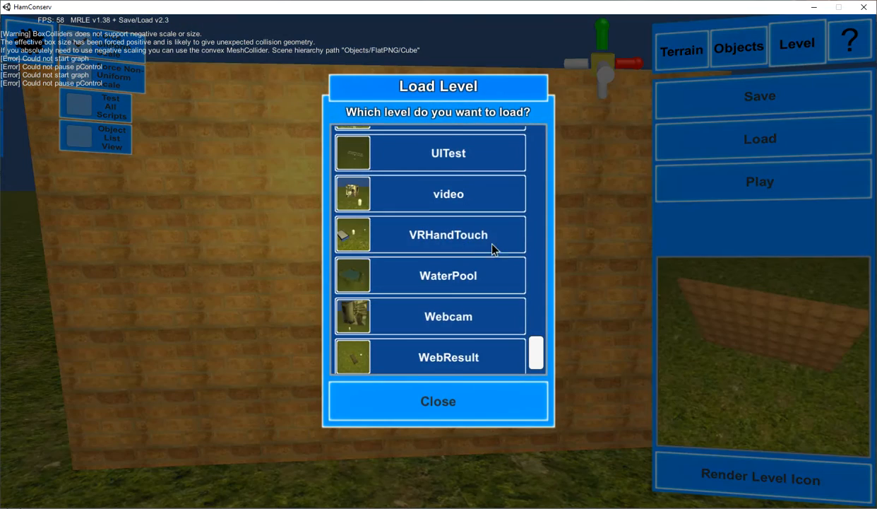
{"action": "scroll", "coordinate": [537, 347], "scroll_direction": "up", "scroll_amount": 3}
{"action": "left_click", "coordinate": [426, 196]}
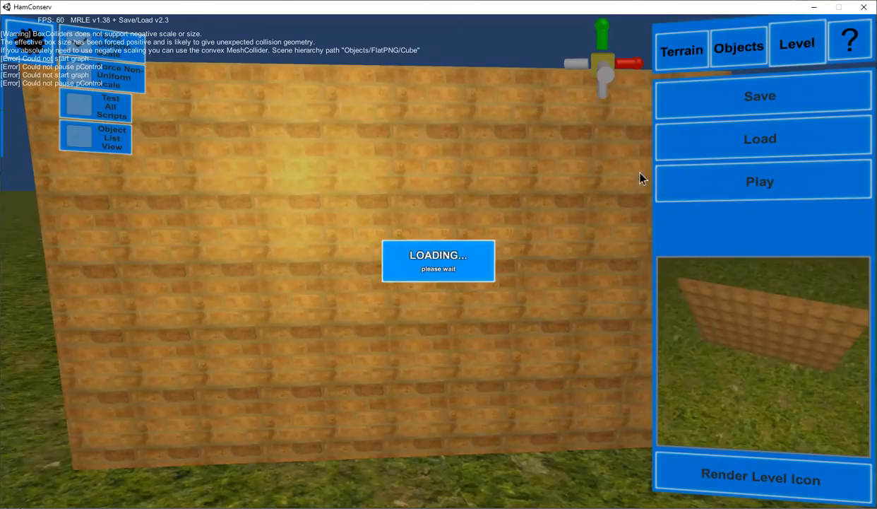
{"action": "left_click", "coordinate": [691, 185]}
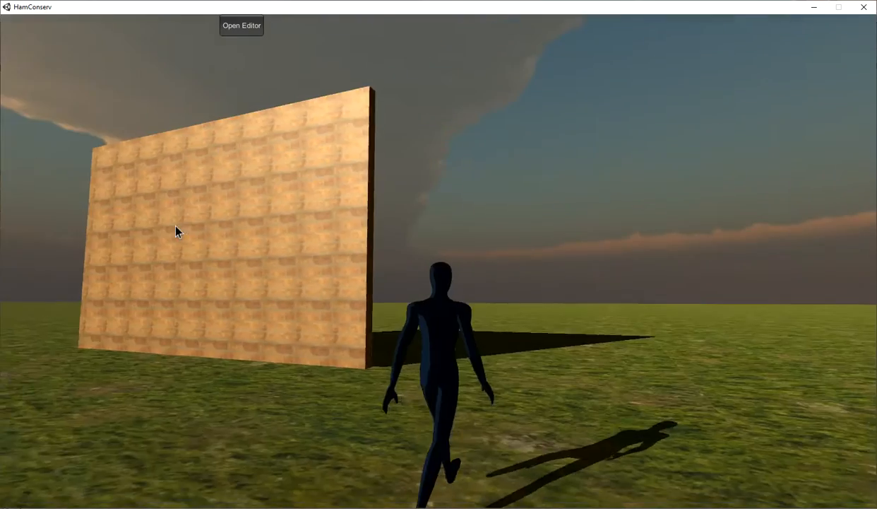
{"action": "key", "text": "w"}
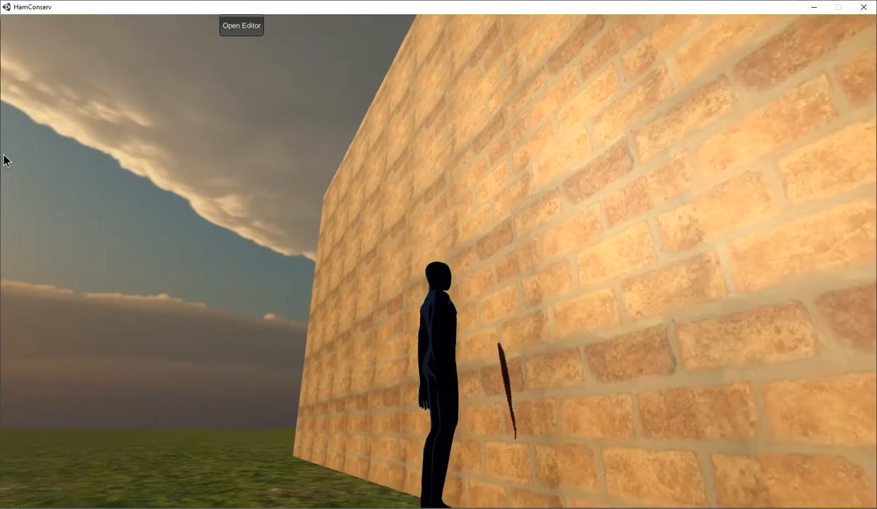
Walk the character along the brick wall to view its scrolling texture and return to the level editor
{"action": "key", "text": "w"}
{"action": "key", "text": "a"}
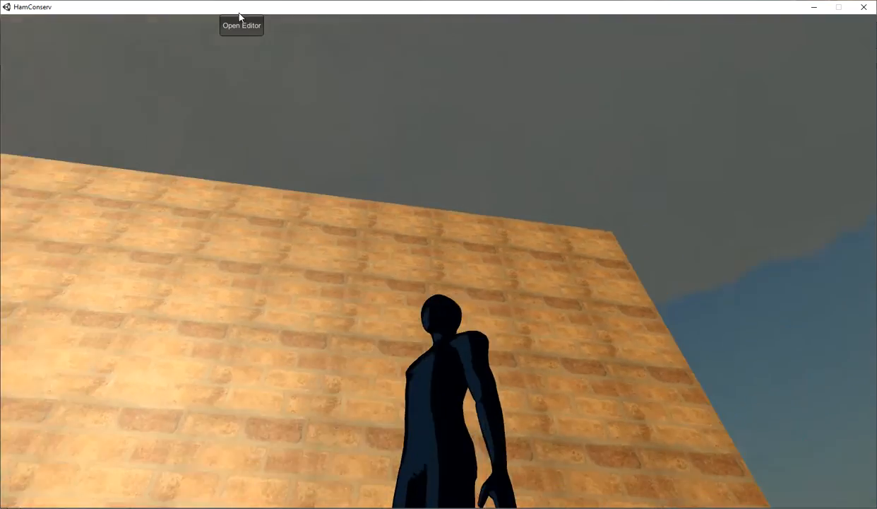
{"action": "left_click", "coordinate": [242, 26]}
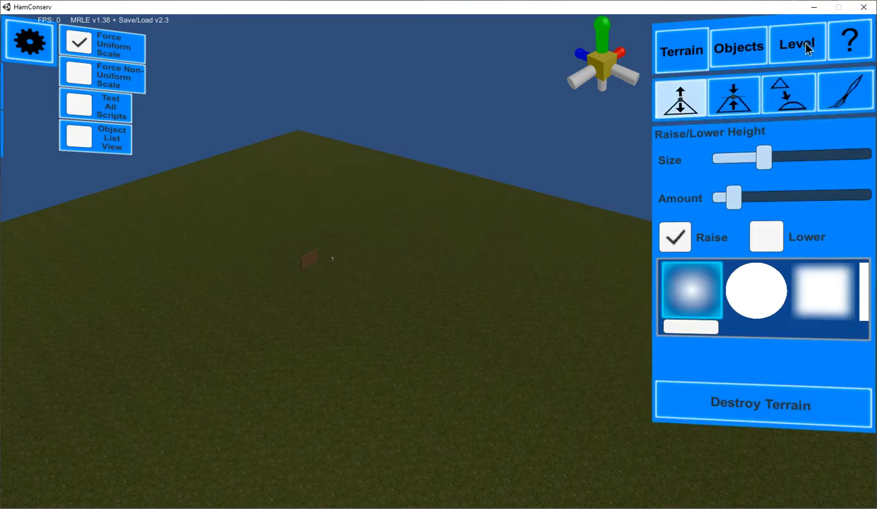
Load the saved sample level that contains the yellow star and its green trigger box
{"action": "left_click", "coordinate": [806, 45]}
{"action": "left_click", "coordinate": [761, 63]}
{"action": "left_click", "coordinate": [791, 53]}
{"action": "left_click", "coordinate": [730, 132]}
{"action": "left_click_drag", "start_coordinate": [543, 175], "coordinate": [518, 248]}
{"action": "left_click", "coordinate": [518, 247]}
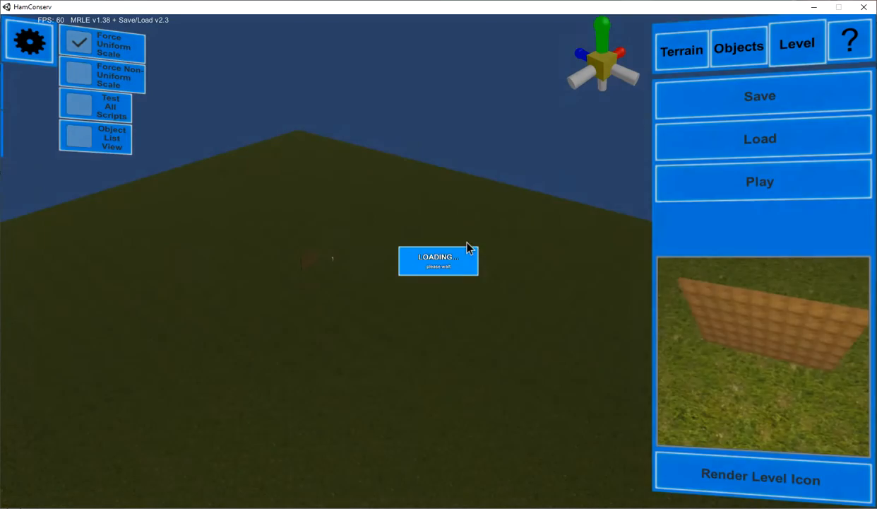
Examine the green trigger box's touchMePlayer script and its obj.GoLevel(\"StarWorld\") call in the script editor, and close it without saving
{"action": "left_click", "coordinate": [342, 216]}
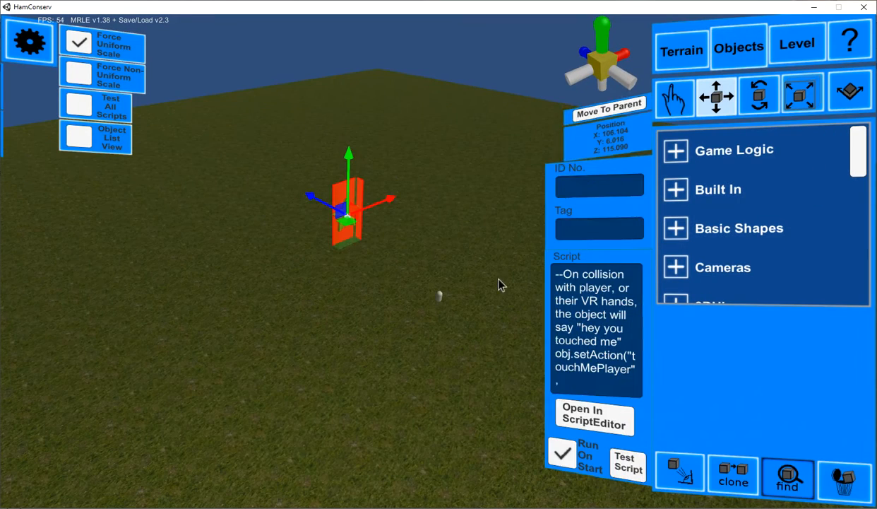
{"action": "left_click", "coordinate": [584, 418]}
{"action": "left_click_drag", "start_coordinate": [89, 74], "coordinate": [167, 69]}
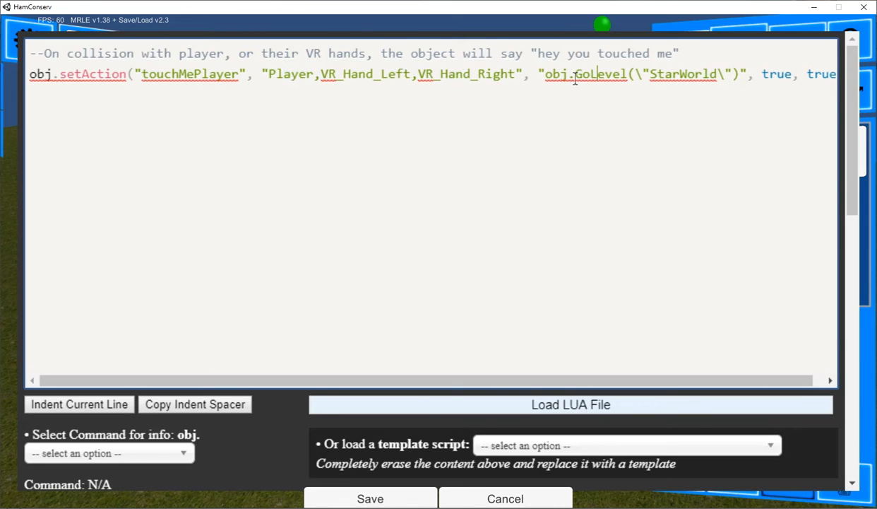
{"action": "left_click_drag", "start_coordinate": [574, 73], "coordinate": [698, 79]}
{"action": "left_click_drag", "start_coordinate": [325, 380], "coordinate": [417, 379]}
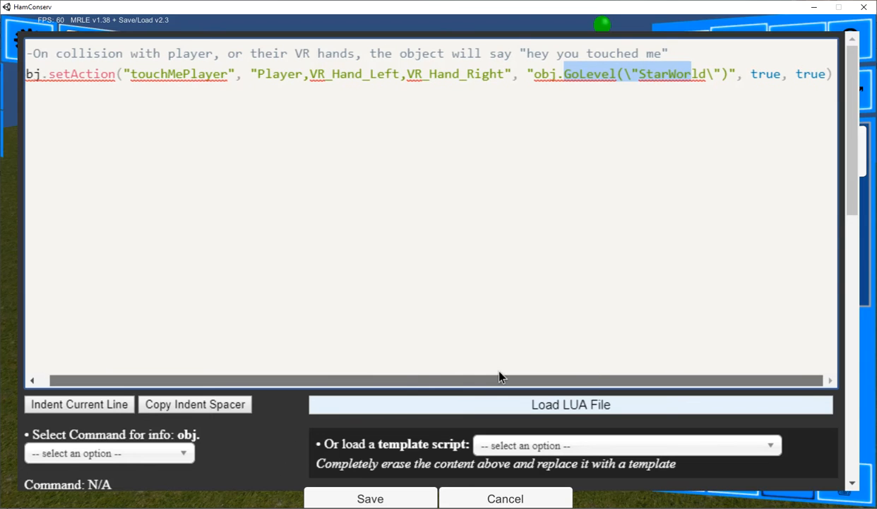
{"action": "left_click_drag", "start_coordinate": [465, 306], "coordinate": [230, 287]}
{"action": "left_click_drag", "start_coordinate": [171, 281], "coordinate": [699, 141]}
{"action": "left_click", "coordinate": [617, 84]}
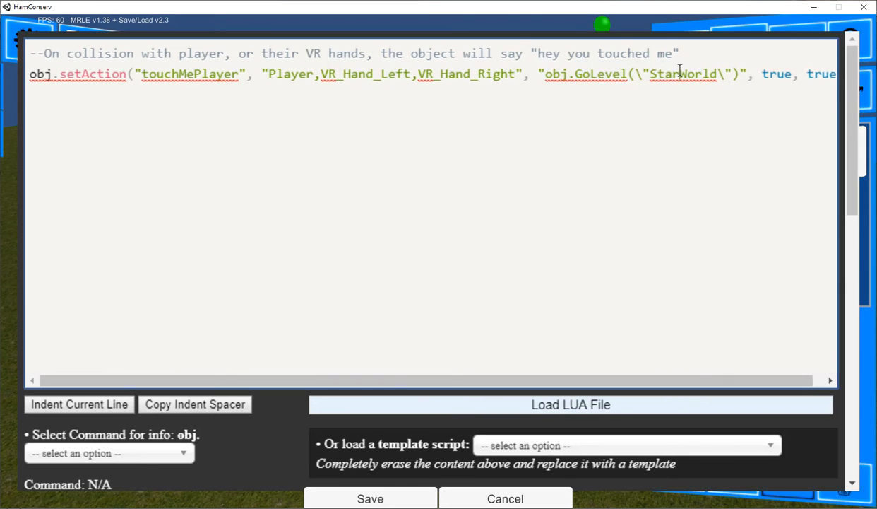
{"action": "left_click_drag", "start_coordinate": [549, 79], "coordinate": [720, 73]}
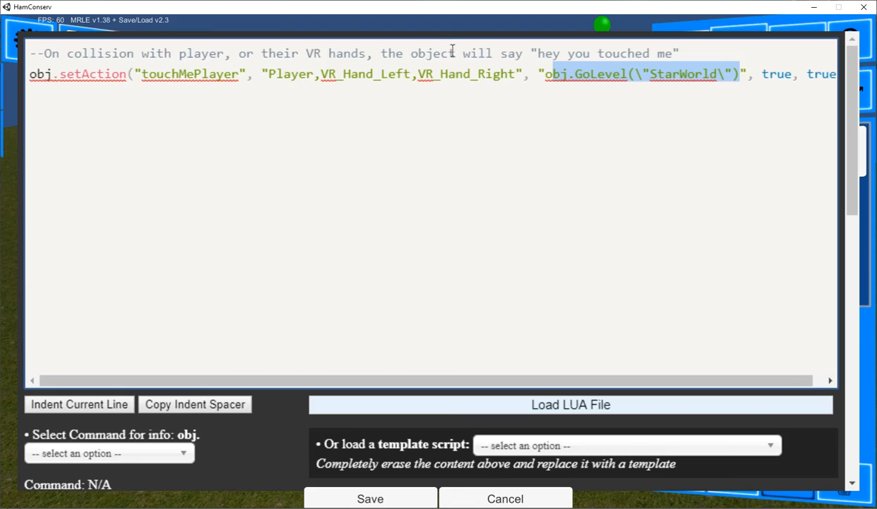
{"action": "left_click", "coordinate": [494, 499]}
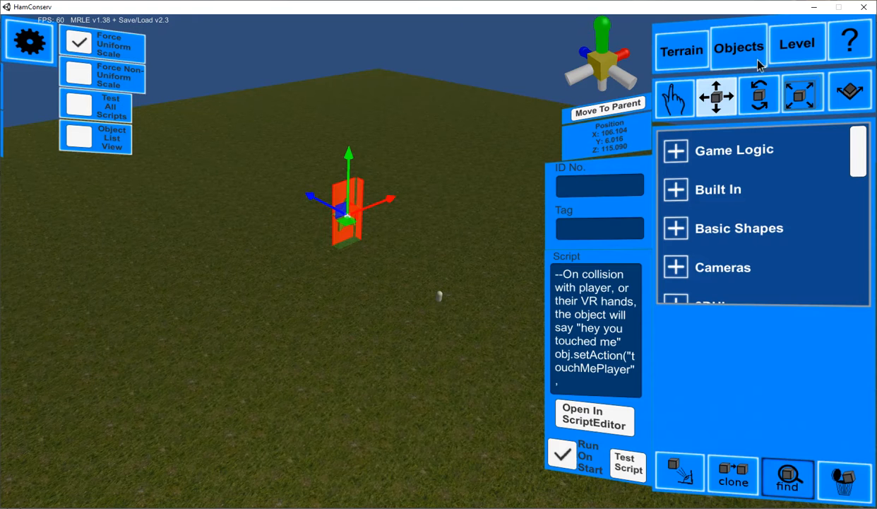
Load the saved LiveScript level
{"action": "left_click", "coordinate": [784, 46]}
{"action": "left_click", "coordinate": [706, 145]}
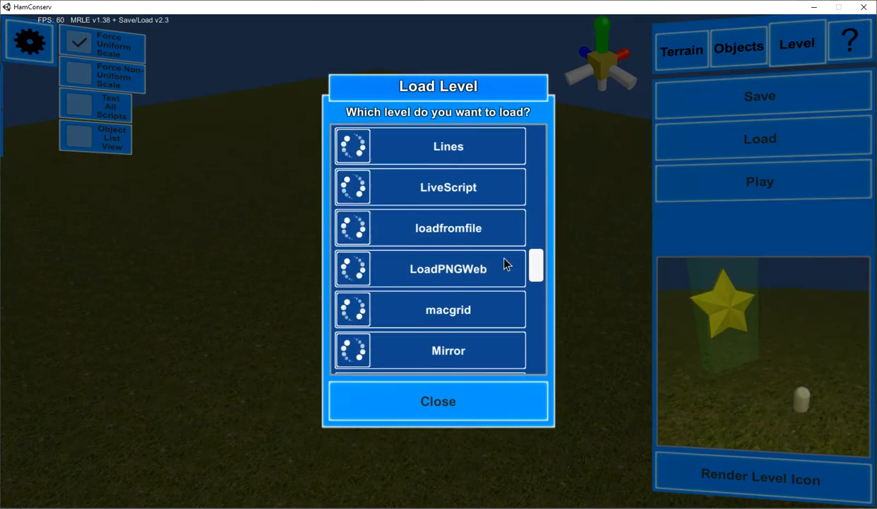
{"action": "left_click", "coordinate": [468, 190]}
Examine the cyan cube's script and its obj.scriptEditor() call in the script editor, and close it without saving
{"action": "left_click", "coordinate": [710, 63]}
{"action": "left_click", "coordinate": [314, 253]}
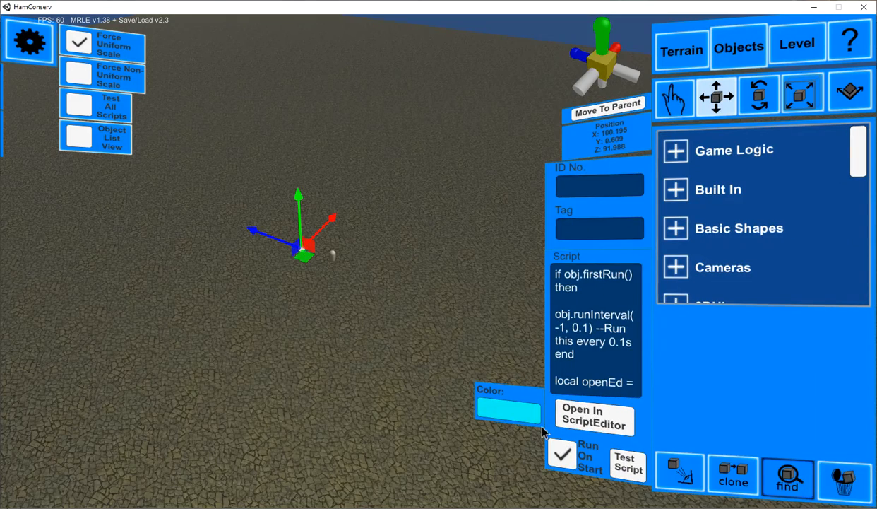
{"action": "left_click", "coordinate": [578, 419]}
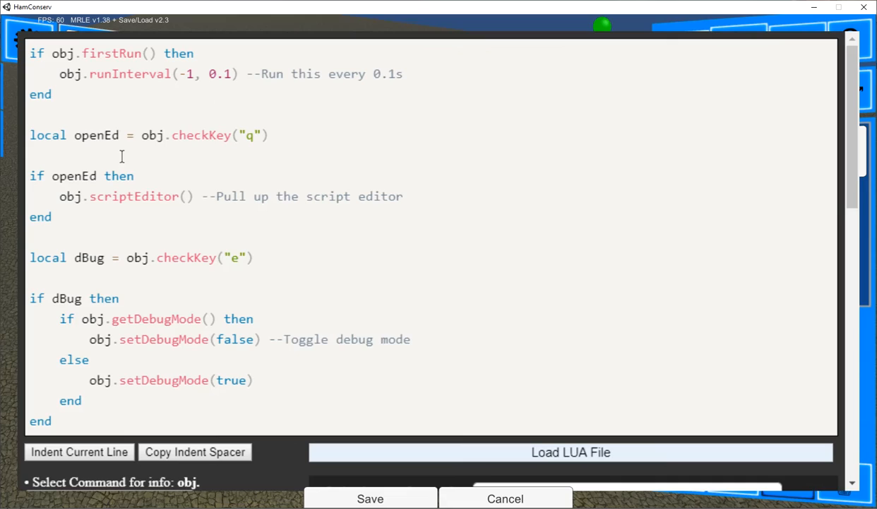
{"action": "left_click_drag", "start_coordinate": [60, 196], "coordinate": [188, 197]}
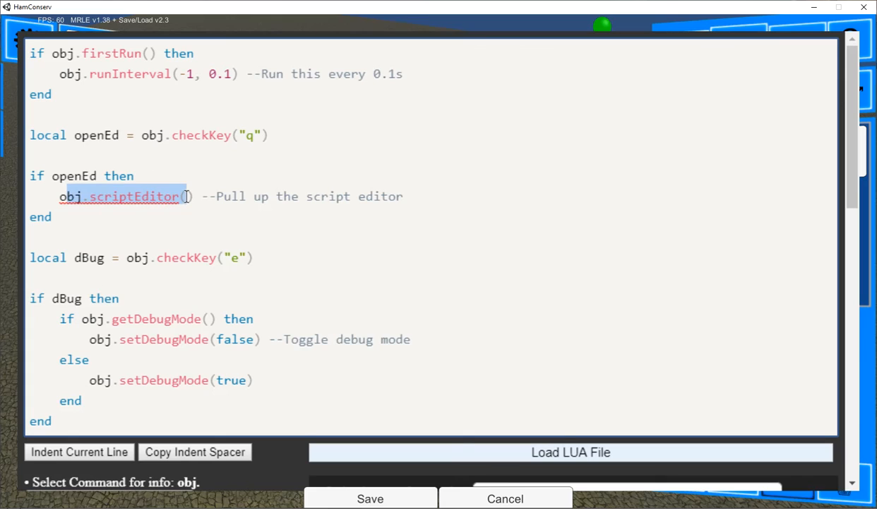
{"action": "left_click", "coordinate": [506, 499]}
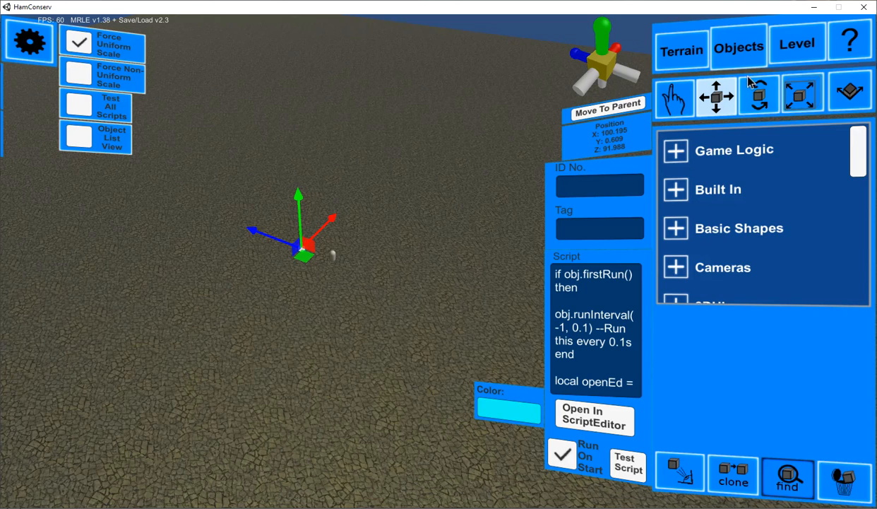
Browse the saved level list, reload the LiveScript level and play it
{"action": "left_click", "coordinate": [797, 44]}
{"action": "left_click", "coordinate": [718, 137]}
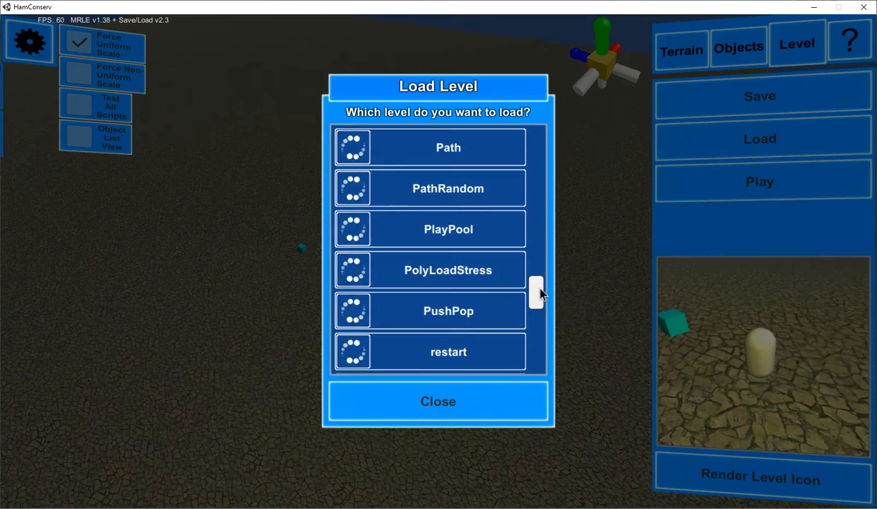
{"action": "scroll", "coordinate": [537, 294], "scroll_direction": "down", "scroll_amount": 5}
{"action": "scroll", "coordinate": [516, 315], "scroll_direction": "down", "scroll_amount": 5}
{"action": "scroll", "coordinate": [521, 328], "scroll_direction": "up", "scroll_amount": 7}
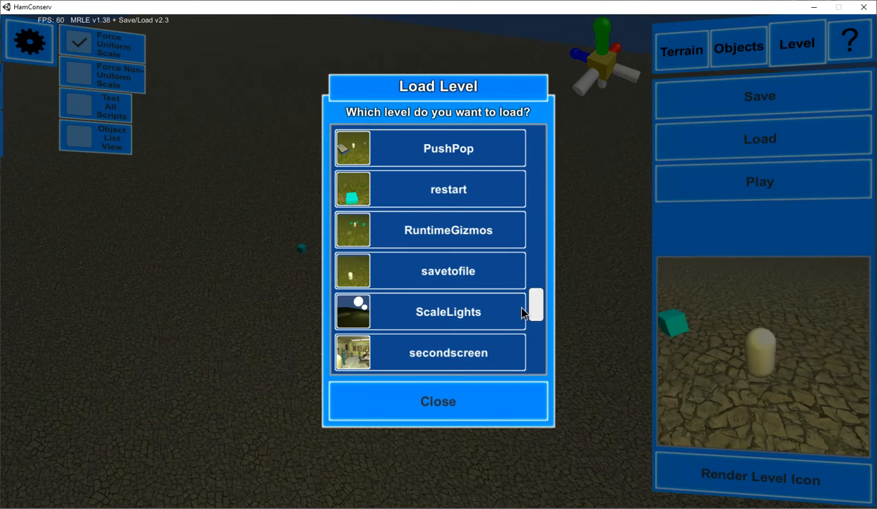
{"action": "scroll", "coordinate": [524, 304], "scroll_direction": "up", "scroll_amount": 3}
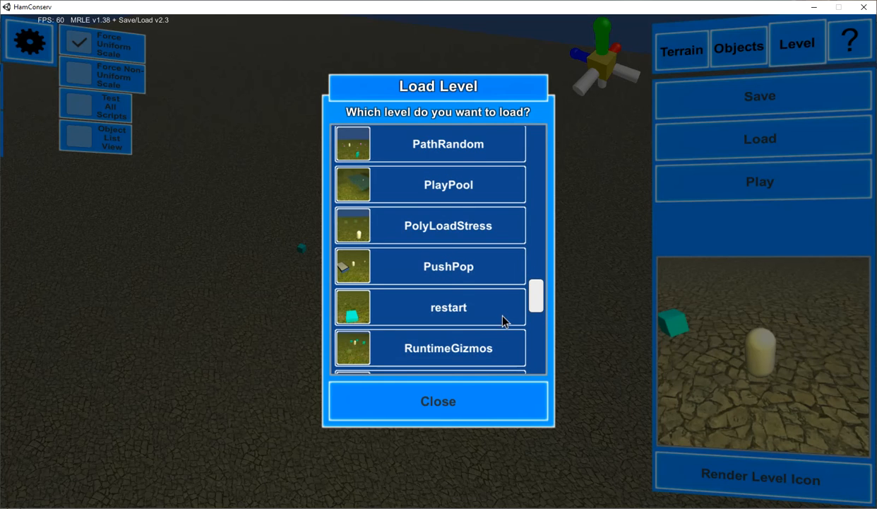
{"action": "scroll", "coordinate": [535, 302], "scroll_direction": "down", "scroll_amount": 2}
{"action": "left_click_drag", "start_coordinate": [534, 304], "coordinate": [535, 260]}
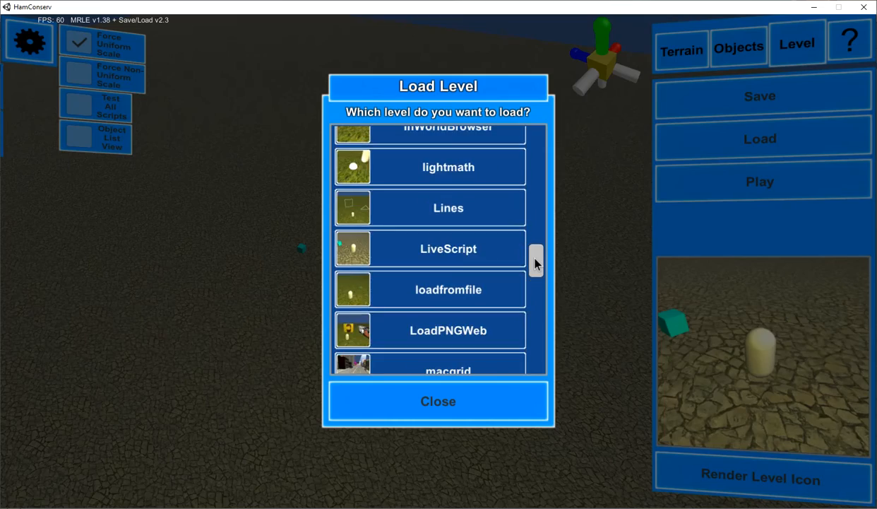
{"action": "left_click", "coordinate": [465, 249]}
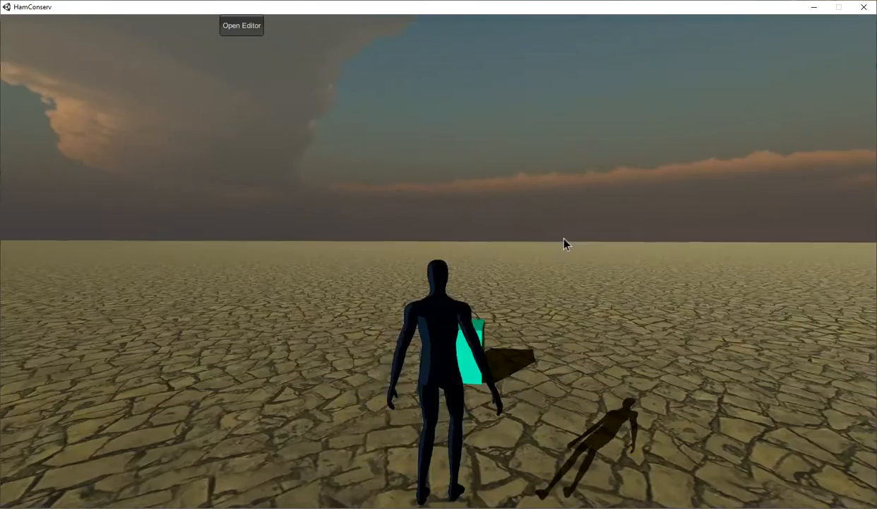
Test bringing up the script editor twice during play, cancel it each time, and return to the level editor
{"action": "key", "text": "q"}
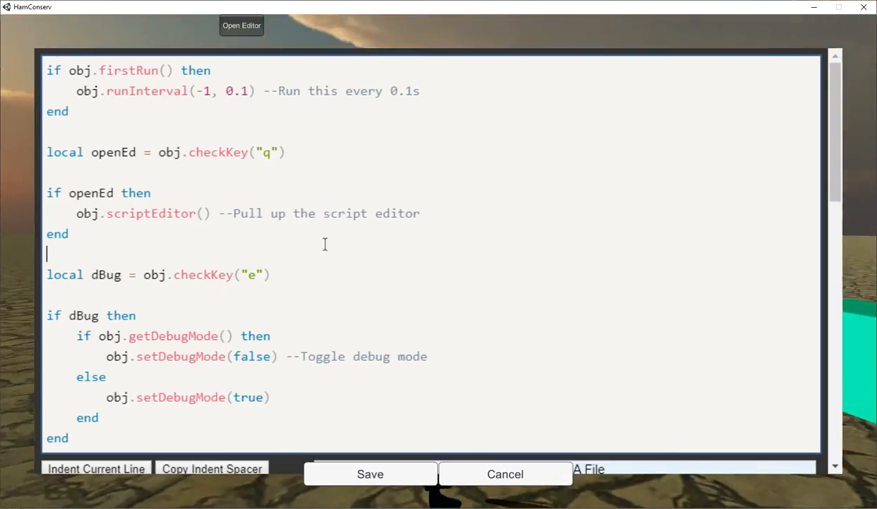
{"action": "left_click", "coordinate": [503, 473]}
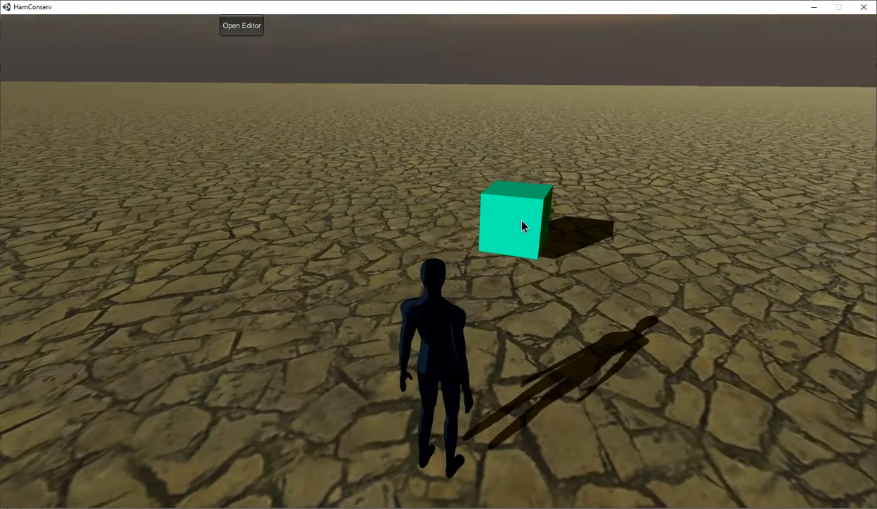
{"action": "key", "text": "q"}
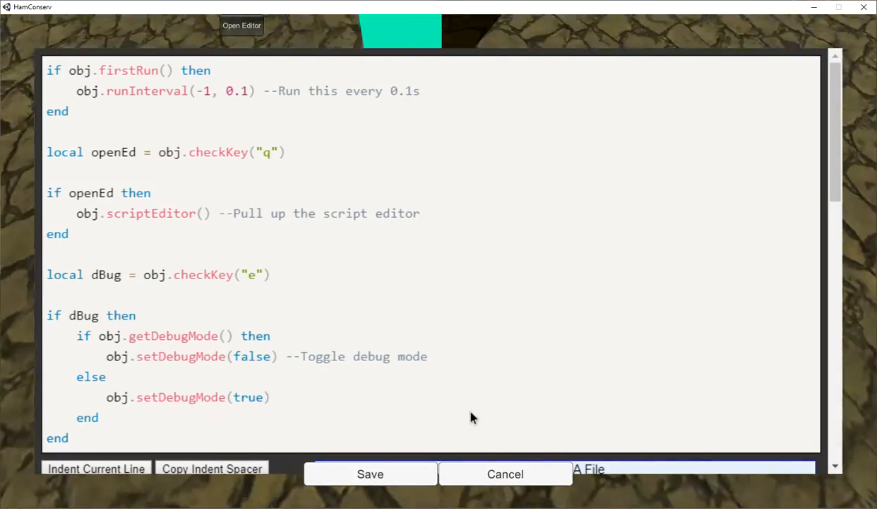
{"action": "left_click", "coordinate": [496, 473]}
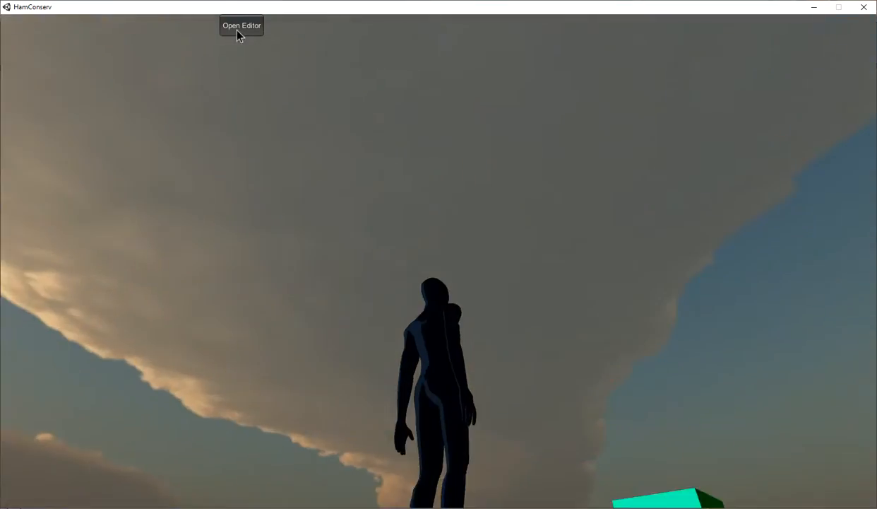
{"action": "left_click", "coordinate": [240, 27]}
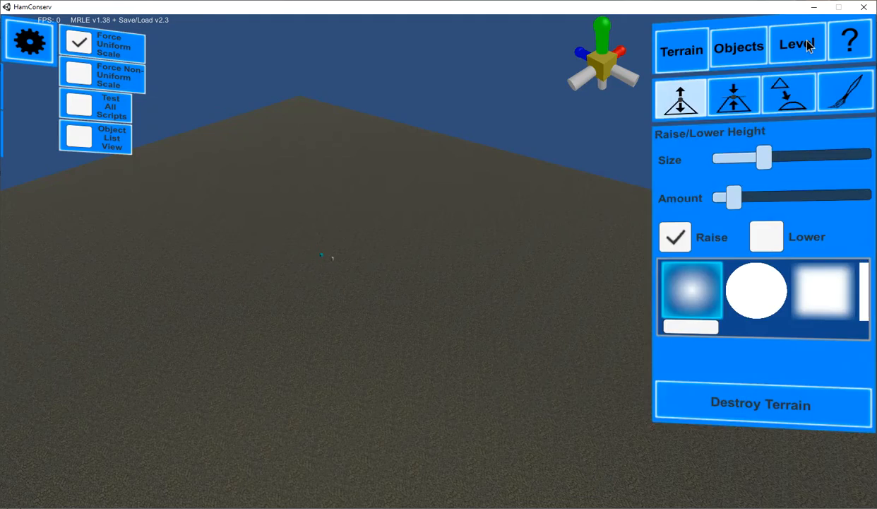
Load the saved CamTest level
{"action": "left_click", "coordinate": [808, 41]}
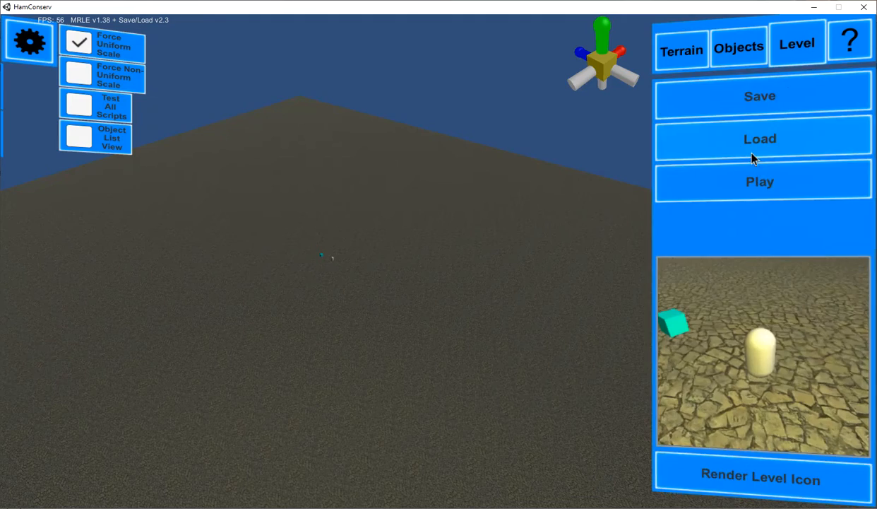
{"action": "left_click", "coordinate": [755, 153]}
{"action": "left_click_drag", "start_coordinate": [538, 176], "coordinate": [557, 224]}
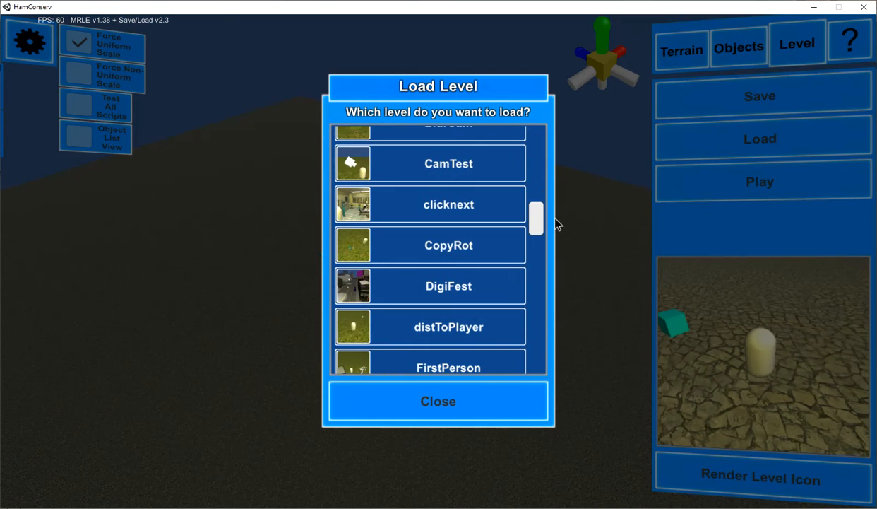
{"action": "left_click", "coordinate": [452, 154]}
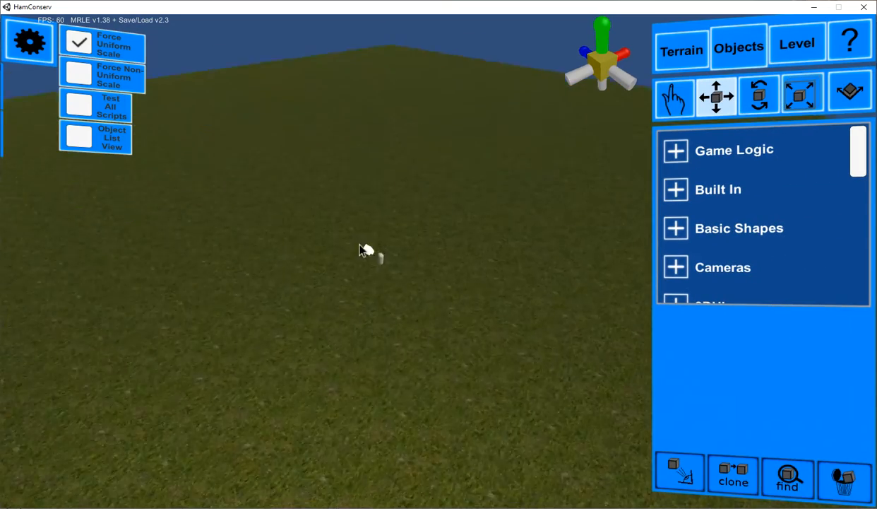
Examine the camera object's script in the script editor and close it without saving
{"action": "left_click", "coordinate": [382, 243]}
{"action": "left_click", "coordinate": [559, 409]}
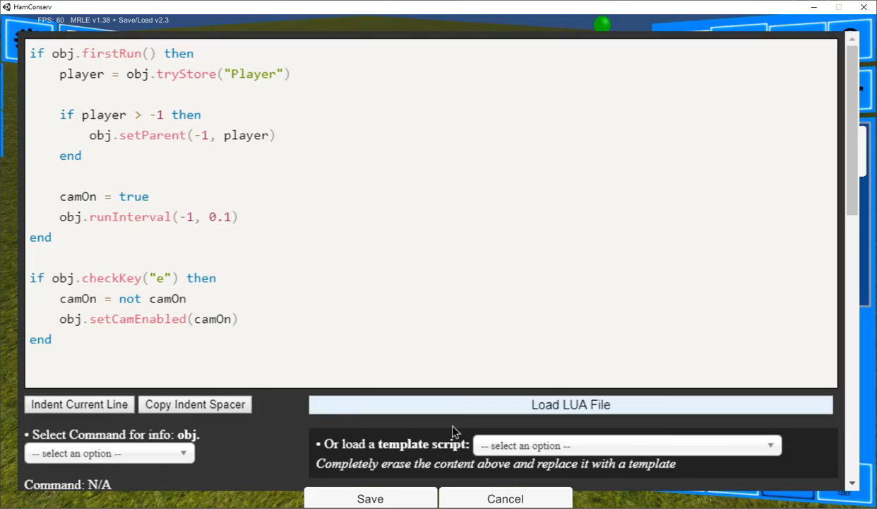
{"action": "left_click", "coordinate": [507, 499]}
Play the CamTest level, move the character and look around, and return to the level editor
{"action": "left_click", "coordinate": [797, 44]}
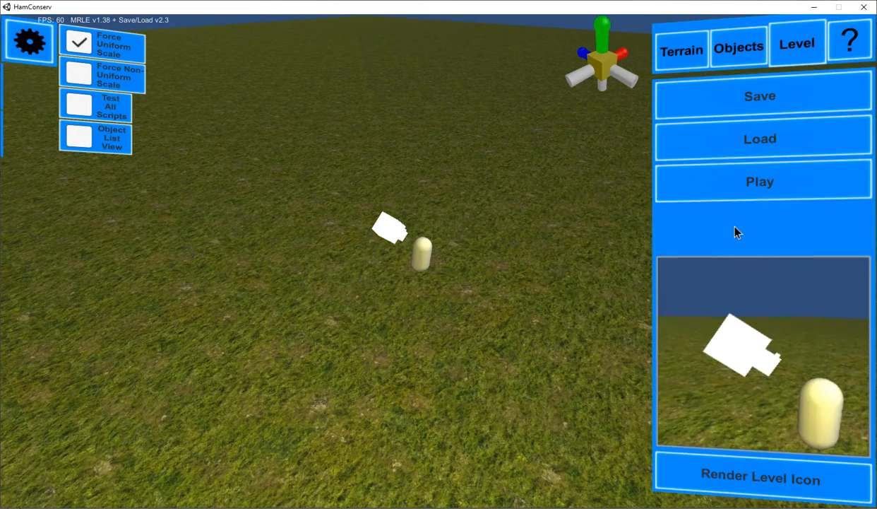
{"action": "left_click", "coordinate": [732, 184]}
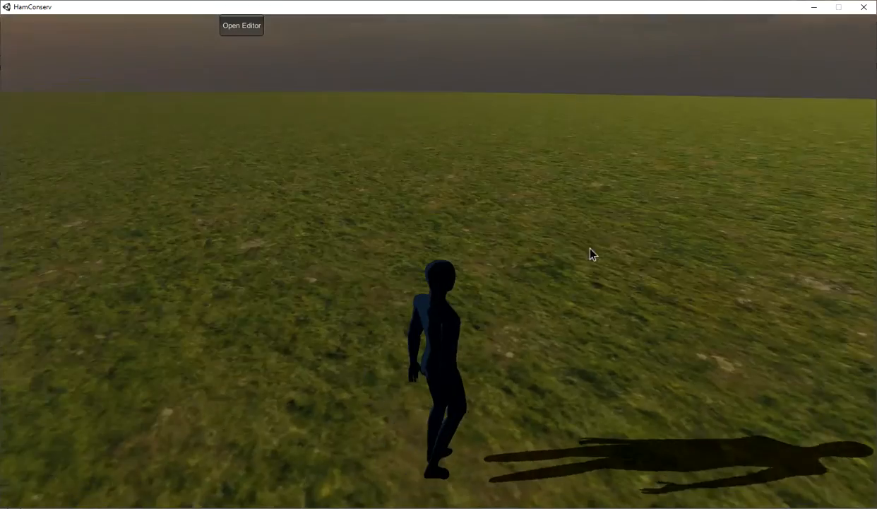
{"action": "key", "text": "a"}
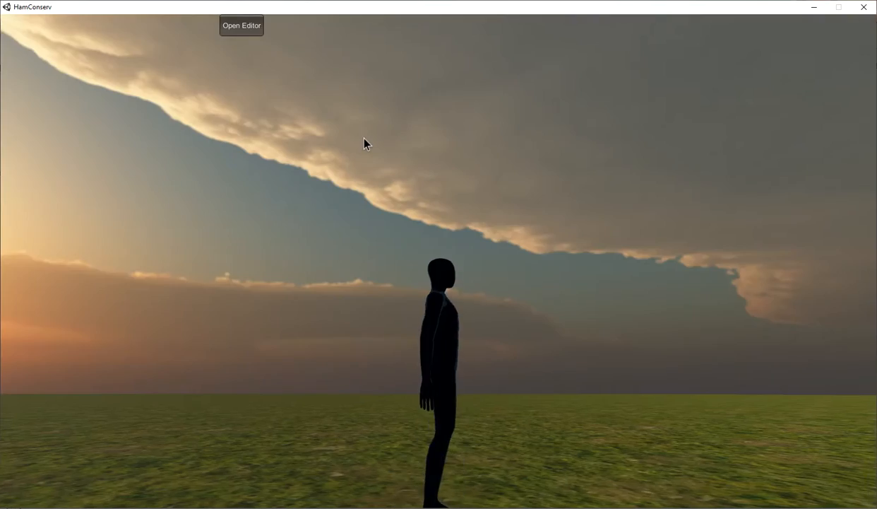
{"action": "right_click_drag", "start_coordinate": [364, 137], "coordinate": [364, 138]}
{"action": "right_click_drag", "start_coordinate": [519, 170], "coordinate": [392, 131]}
{"action": "left_click", "coordinate": [232, 28]}
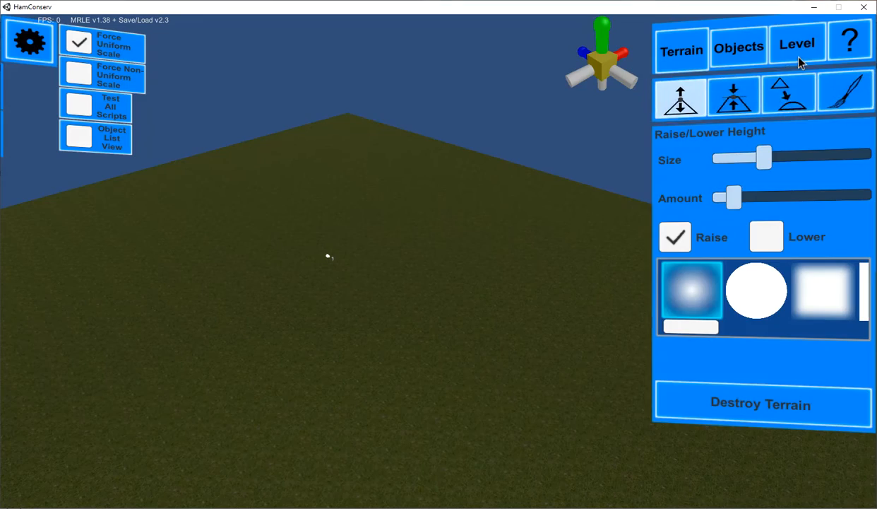
Load the saved AudioTest level
{"action": "left_click", "coordinate": [799, 57]}
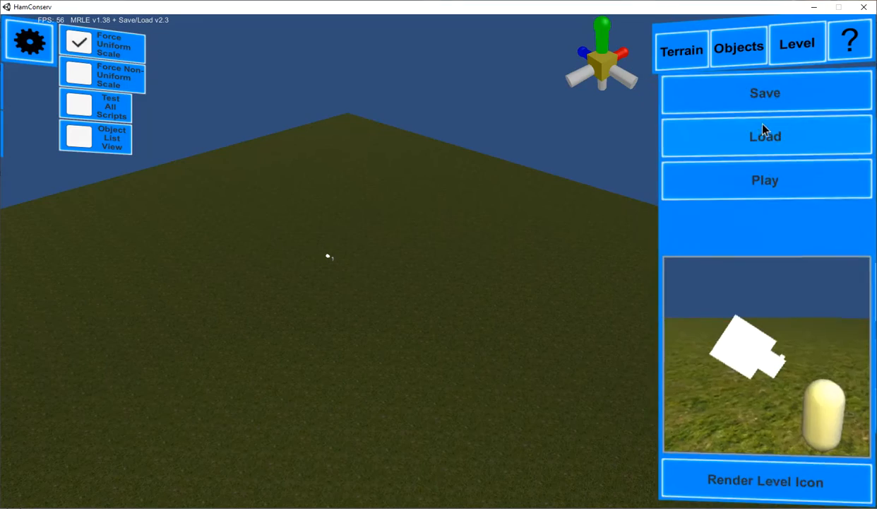
{"action": "left_click", "coordinate": [763, 133]}
{"action": "left_click_drag", "start_coordinate": [541, 172], "coordinate": [535, 212]}
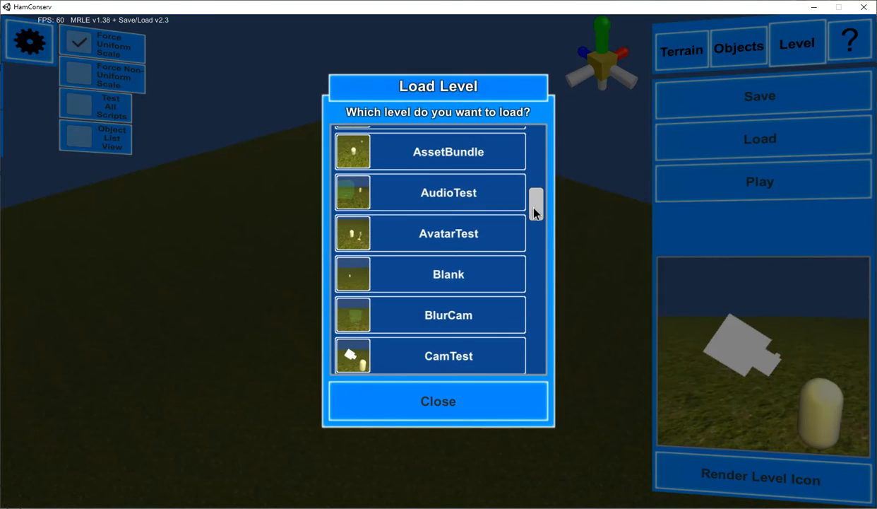
{"action": "left_click", "coordinate": [449, 214]}
Examine the full script of the green trigger cube in the script editor and close it without saving
{"action": "left_click", "coordinate": [735, 50]}
{"action": "right_click_drag", "start_coordinate": [463, 245], "coordinate": [363, 264]}
{"action": "scroll", "coordinate": [405, 253], "scroll_direction": "up", "scroll_amount": 4}
{"action": "scroll", "coordinate": [363, 264], "scroll_direction": "up", "scroll_amount": 3}
{"action": "left_click", "coordinate": [362, 269]}
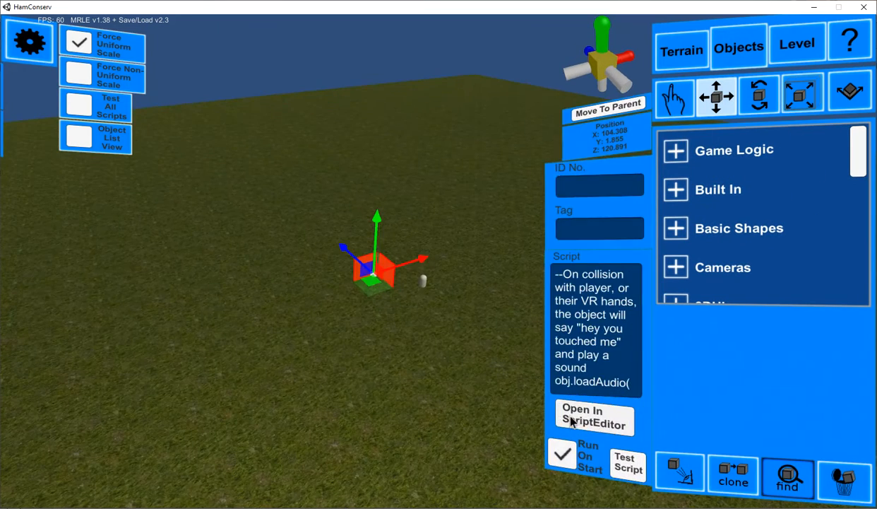
{"action": "left_click", "coordinate": [576, 409]}
{"action": "left_click", "coordinate": [106, 86]}
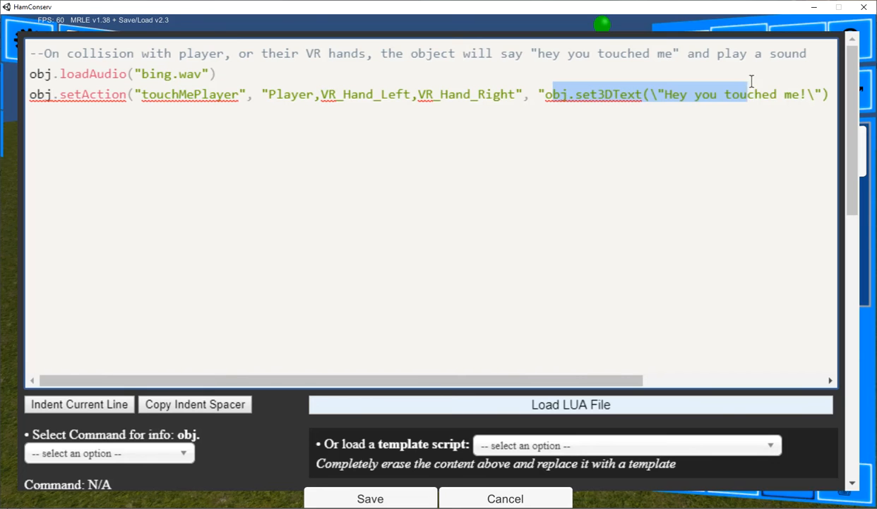
{"action": "left_click_drag", "start_coordinate": [531, 385], "coordinate": [730, 363]}
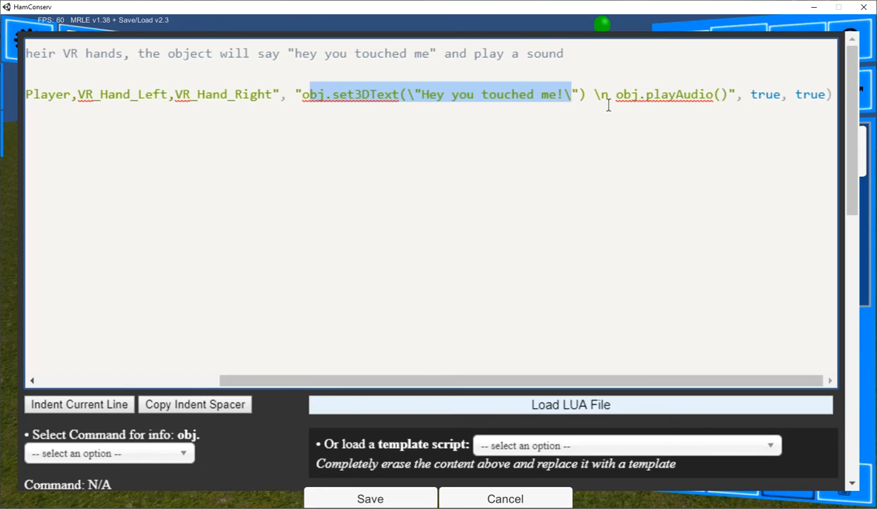
{"action": "left_click_drag", "start_coordinate": [616, 94], "coordinate": [720, 94]}
{"action": "left_click_drag", "start_coordinate": [429, 380], "coordinate": [240, 382]}
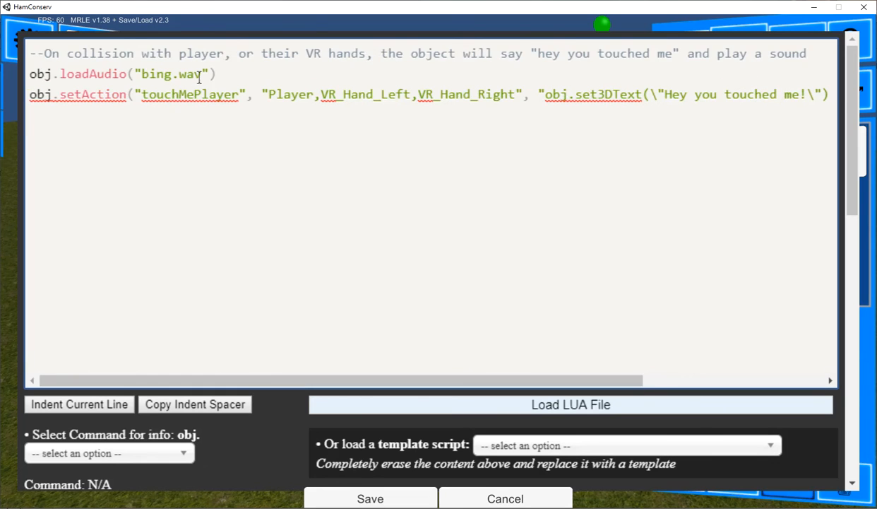
{"action": "left_click", "coordinate": [465, 498]}
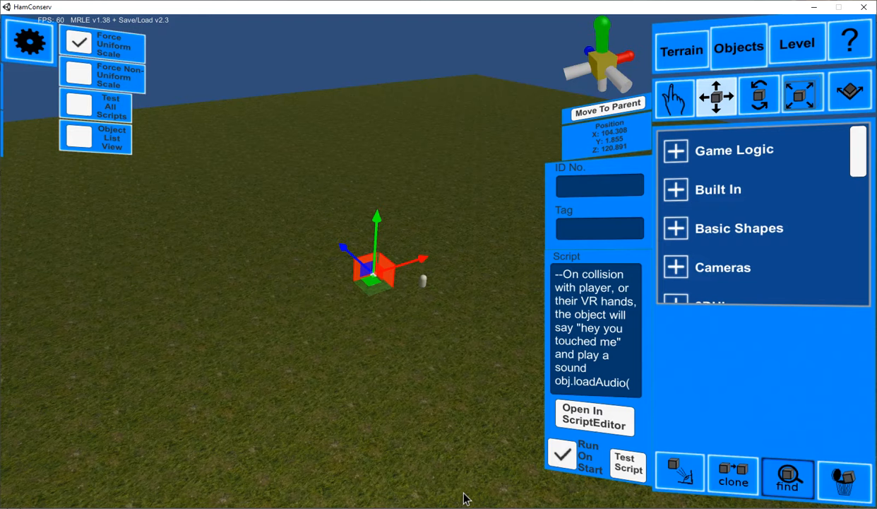
Play the AudioTest level, walk the character against the plant to trigger its touch action, and return to the level editor
{"action": "left_click", "coordinate": [809, 46]}
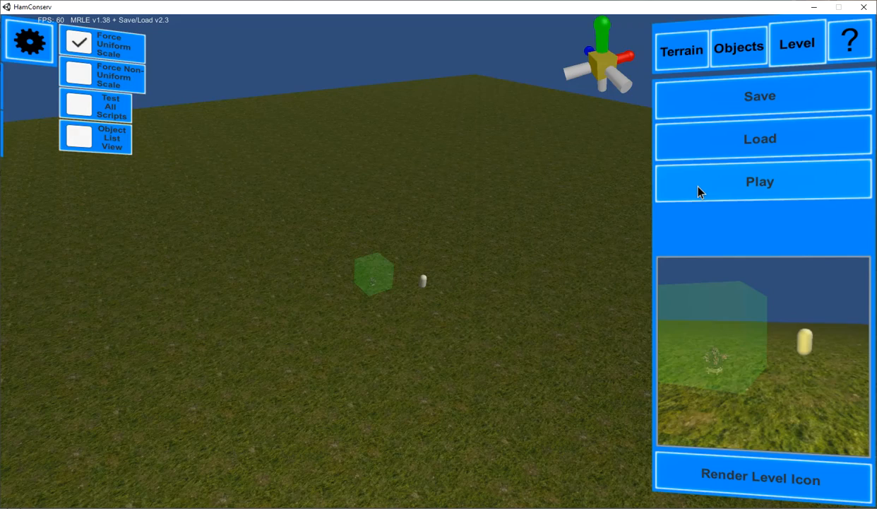
{"action": "left_click", "coordinate": [698, 188]}
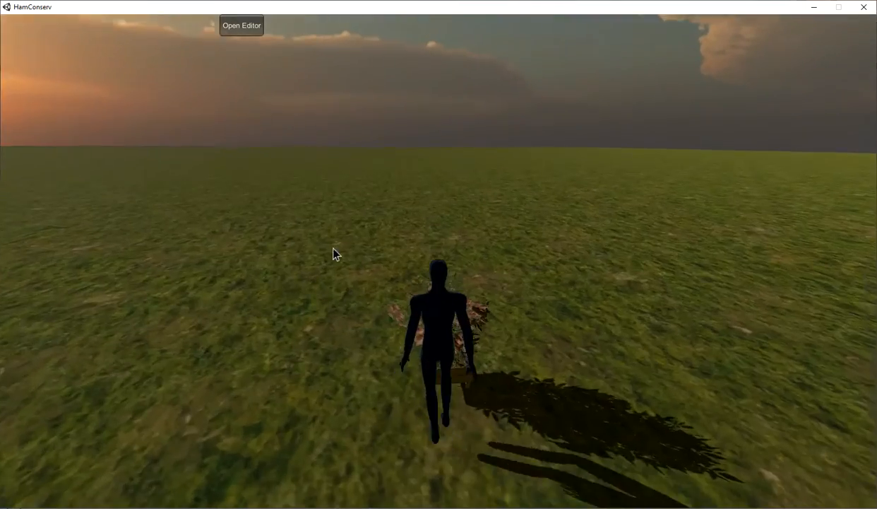
{"action": "key", "text": "s"}
{"action": "key", "text": "w"}
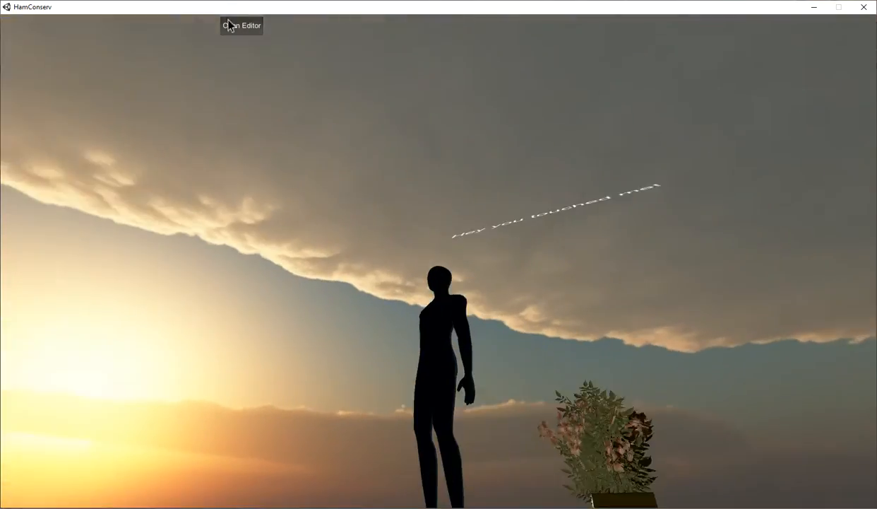
{"action": "left_click", "coordinate": [233, 26]}
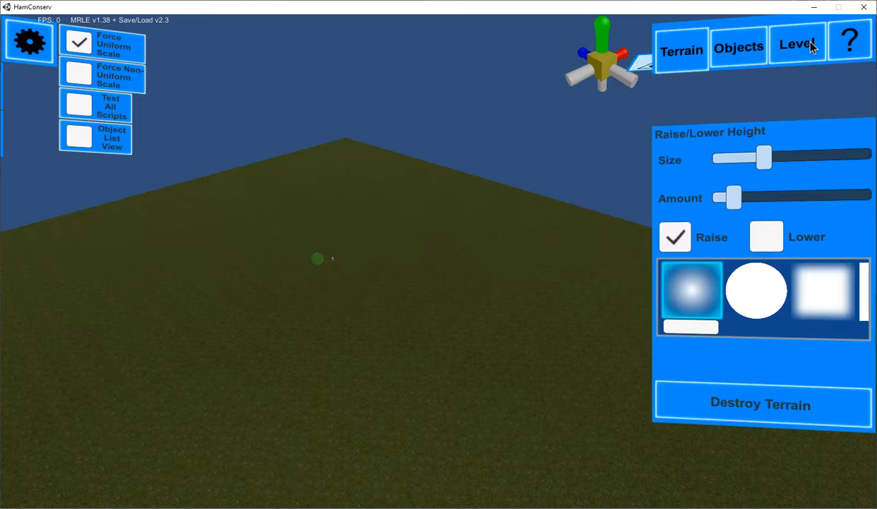
Load the saved HiPoly level
{"action": "left_click", "coordinate": [795, 44]}
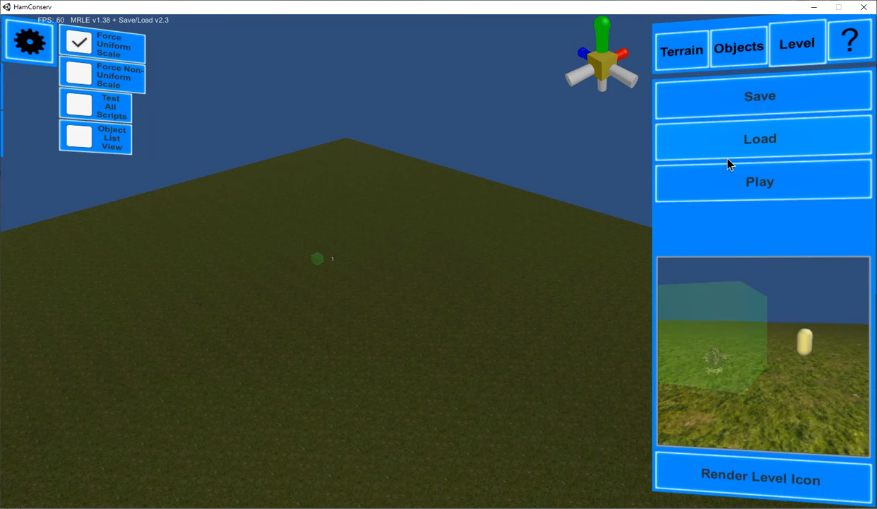
{"action": "left_click", "coordinate": [728, 159]}
{"action": "left_click_drag", "start_coordinate": [535, 177], "coordinate": [540, 253]}
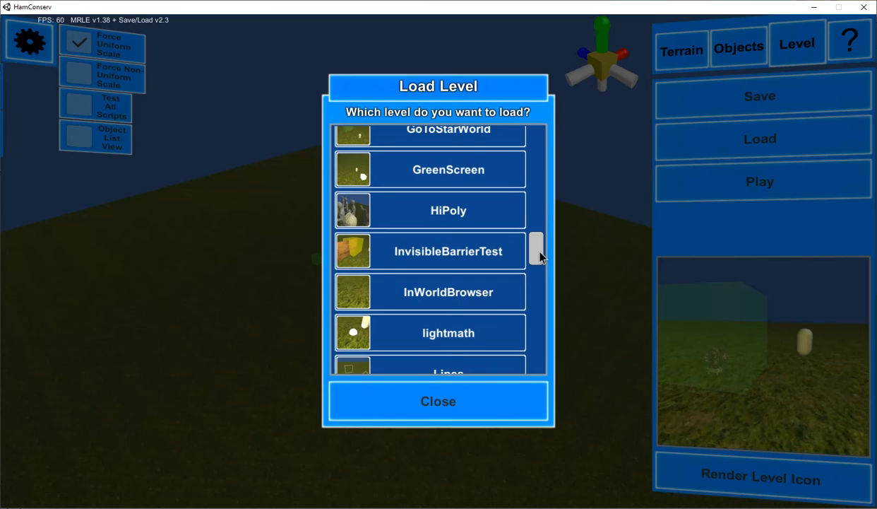
{"action": "left_click", "coordinate": [443, 227]}
Scale the separate high-poly figure beside the group uniformly up to about 0.153
{"action": "left_click", "coordinate": [715, 54]}
{"action": "right_click_drag", "start_coordinate": [417, 189], "coordinate": [406, 225]}
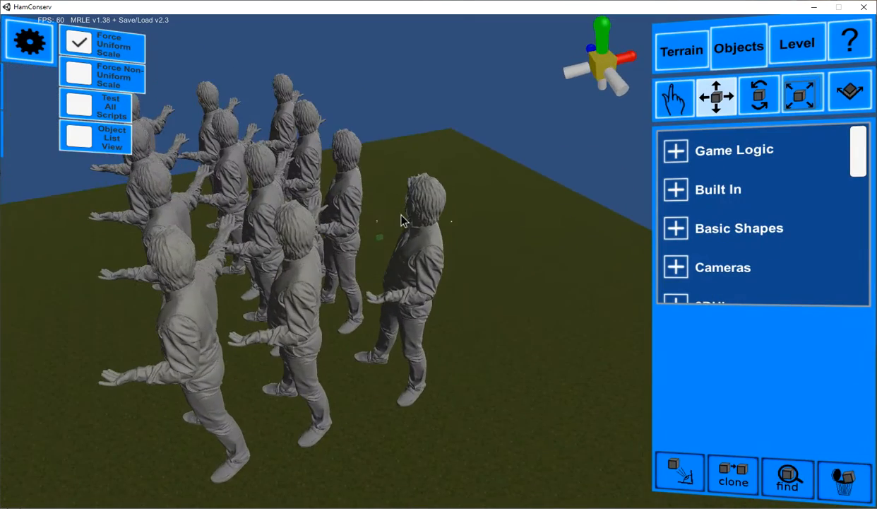
{"action": "left_click", "coordinate": [426, 222]}
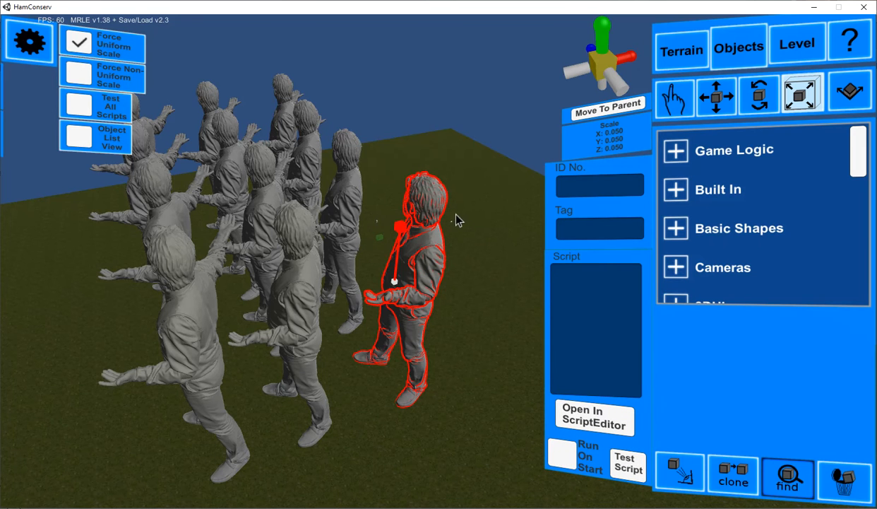
{"action": "mouse_move", "coordinate": [405, 225]}
{"action": "left_mouse_down"}
{"action": "mouse_move", "coordinate": [412, 127]}
{"action": "mouse_move", "coordinate": [407, 233]}
{"action": "left_mouse_up"}
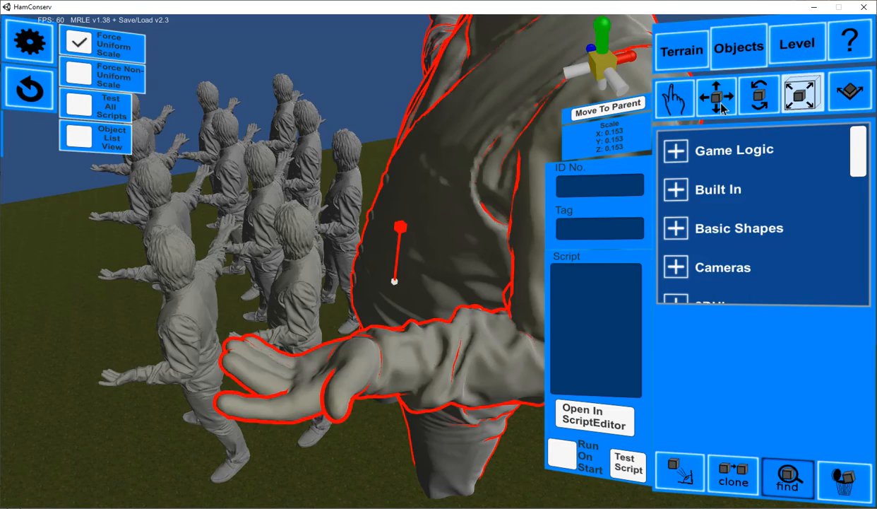
Switch to the move tool, deselect the enlarged figure and examine the whole group of high-poly figures from several sides
{"action": "left_click", "coordinate": [716, 110]}
{"action": "key", "text": "s"}
{"action": "right_click_drag", "start_coordinate": [325, 220], "coordinate": [413, 195]}
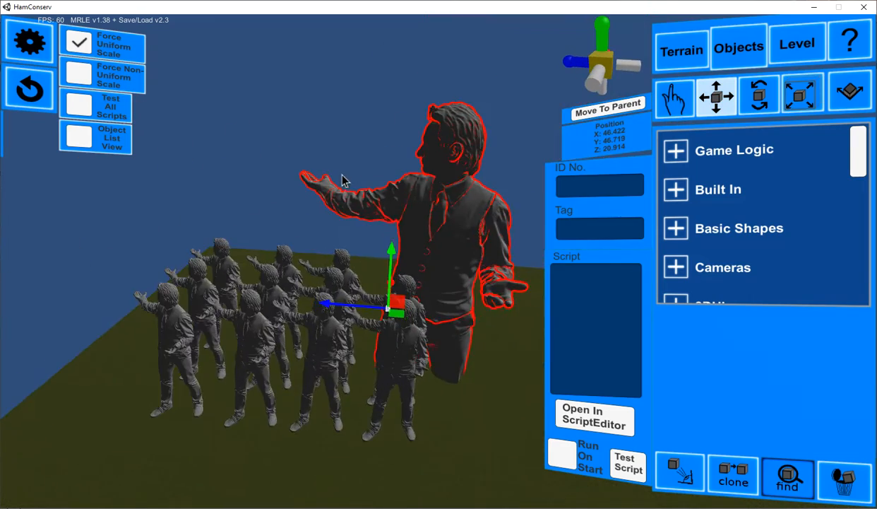
{"action": "left_click", "coordinate": [159, 252]}
{"action": "key", "text": "w"}
{"action": "right_click_drag", "start_coordinate": [159, 252], "coordinate": [425, 260]}
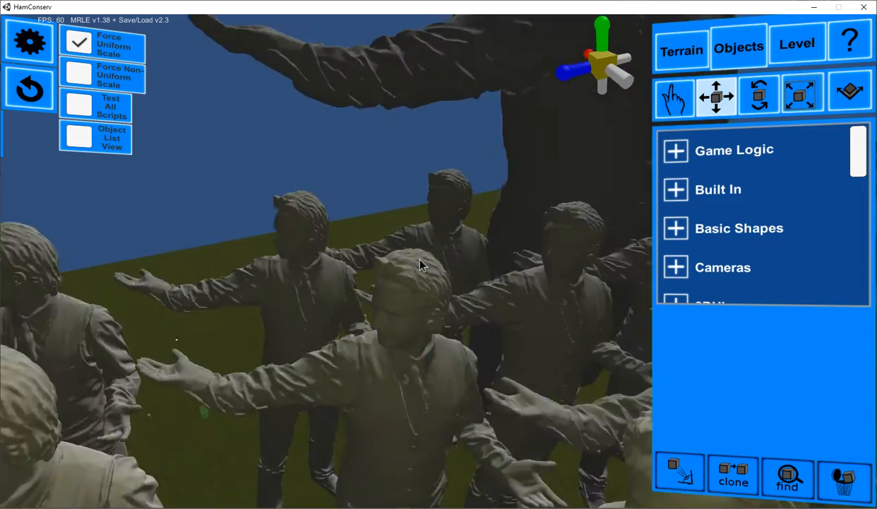
{"action": "key", "text": "s"}
Load the saved NatureScene level
{"action": "left_click", "coordinate": [807, 59]}
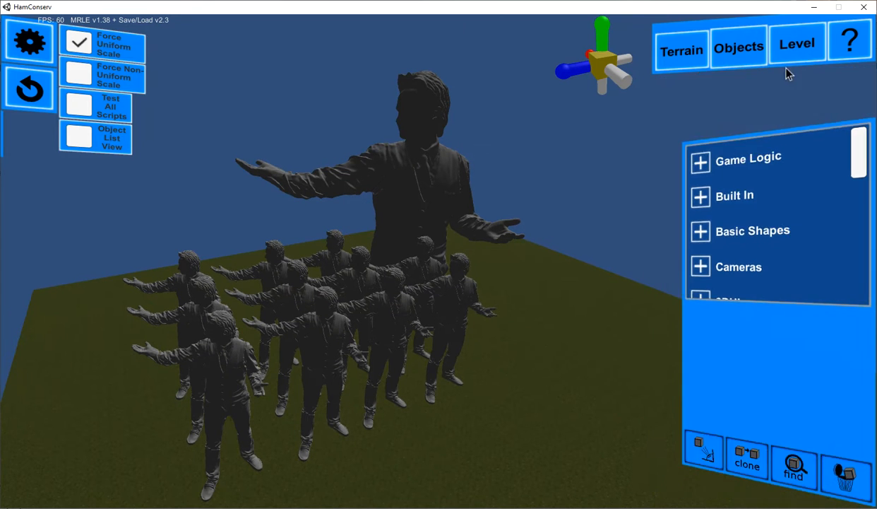
{"action": "left_click", "coordinate": [709, 150]}
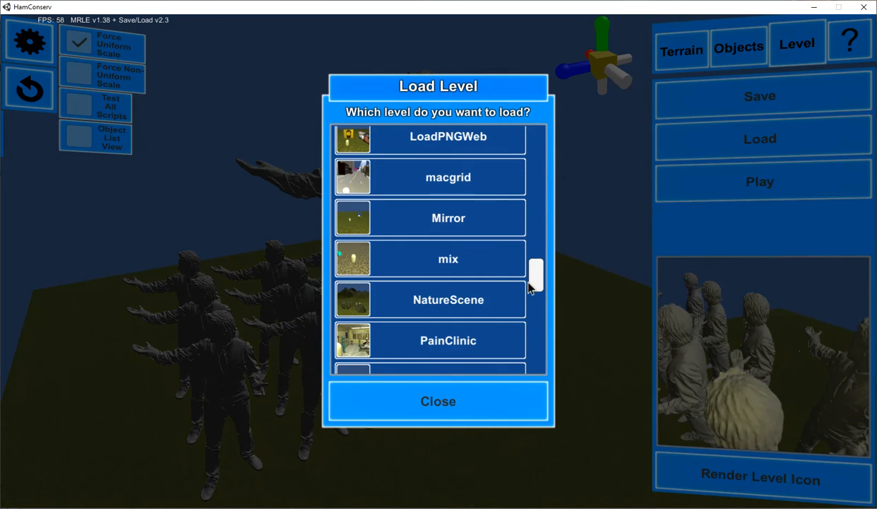
{"action": "left_click", "coordinate": [443, 311]}
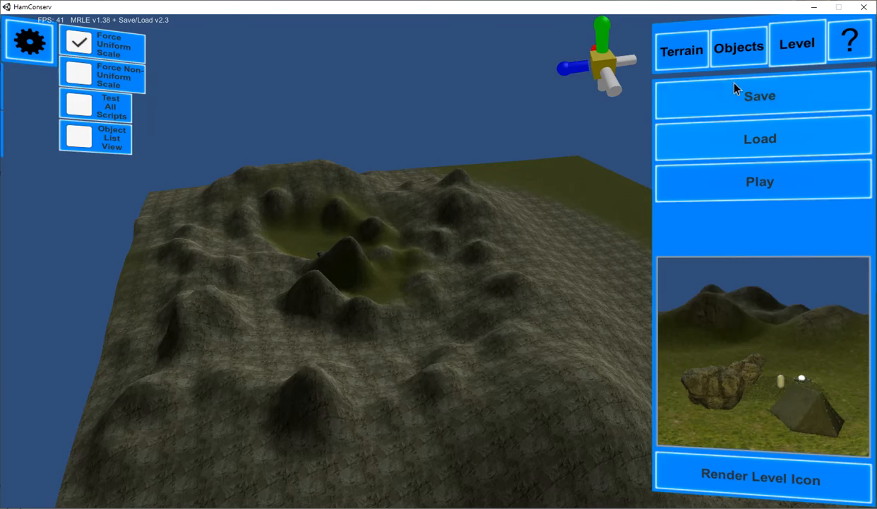
Select the light object in the campfire and examine its light colour and intensity script and the surrounding stones
{"action": "left_click", "coordinate": [716, 57]}
{"action": "scroll", "coordinate": [380, 160], "scroll_direction": "up", "scroll_amount": 8}
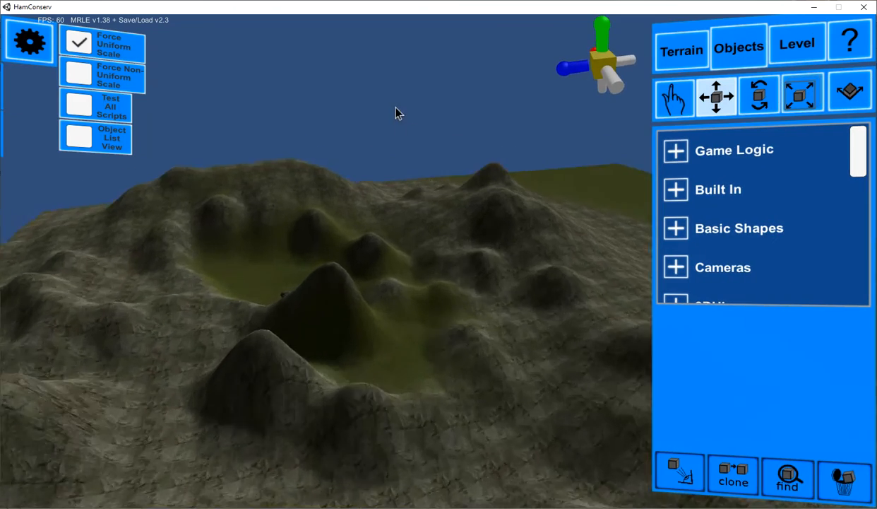
{"action": "scroll", "coordinate": [432, 224], "scroll_direction": "up", "scroll_amount": 8}
{"action": "right_click_drag", "start_coordinate": [345, 324], "coordinate": [259, 291]}
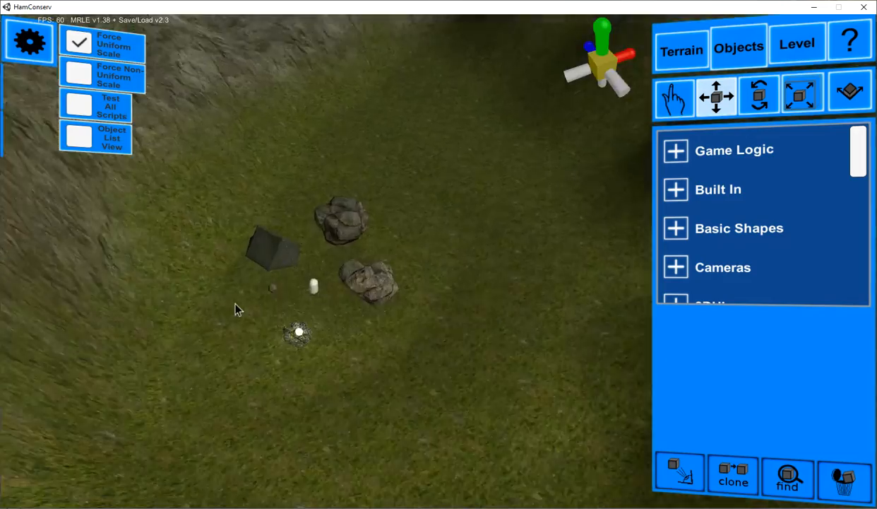
{"action": "scroll", "coordinate": [240, 311], "scroll_direction": "up", "scroll_amount": 10}
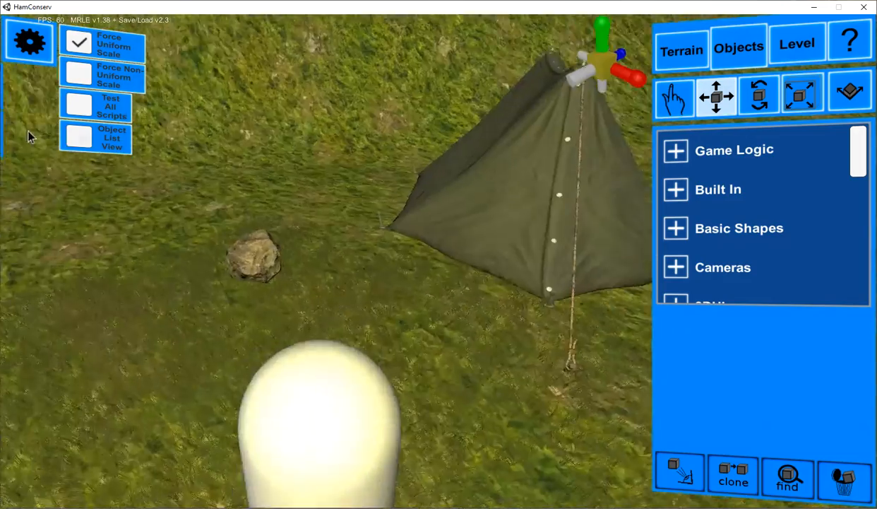
{"action": "scroll", "coordinate": [28, 132], "scroll_direction": "down", "scroll_amount": 5}
{"action": "right_click_drag", "start_coordinate": [27, 132], "coordinate": [243, 324]}
{"action": "left_click", "coordinate": [343, 339]}
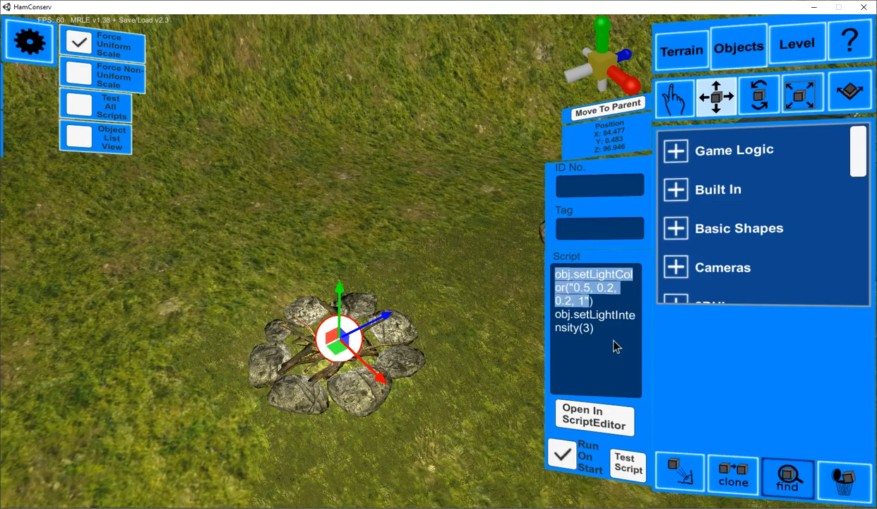
{"action": "key", "text": "w"}
{"action": "right_click_drag", "start_coordinate": [418, 370], "coordinate": [735, 333]}
{"action": "key", "text": "a"}
{"action": "key", "text": "s"}
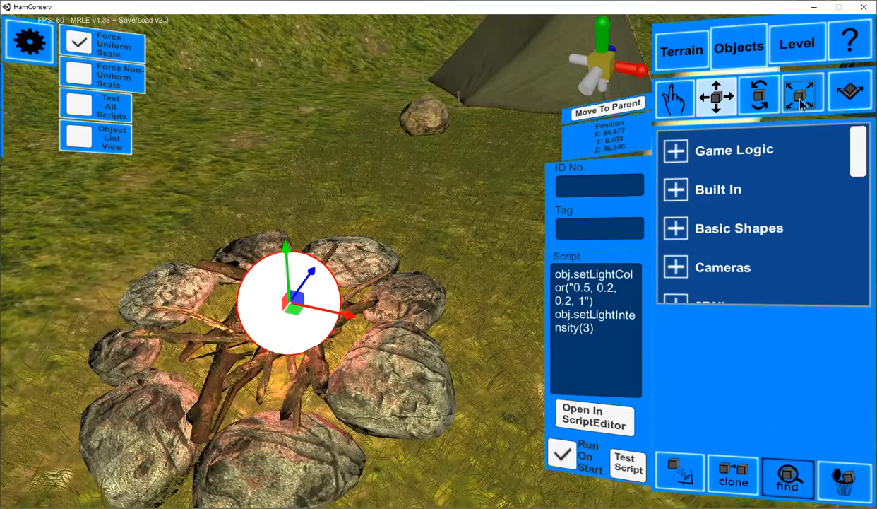
Scale up the campfire's light object uniformly to widen the area it lights
{"action": "left_click_drag", "start_coordinate": [290, 247], "coordinate": [293, 3]}
{"action": "key", "text": "s"}
{"action": "left_click_drag", "start_coordinate": [302, 185], "coordinate": [318, 176]}
{"action": "left_click_drag", "start_coordinate": [319, 216], "coordinate": [348, 67]}
Examine how the enlarged campfire light illuminates the tent, boulders and ground from different sides of the camp
{"action": "right_click_drag", "start_coordinate": [396, 106], "coordinate": [307, 182]}
{"action": "key", "text": "s"}
{"action": "key", "text": "d"}
{"action": "left_click", "coordinate": [335, 382]}
{"action": "key", "text": "a"}
{"action": "right_click_drag", "start_coordinate": [335, 380], "coordinate": [396, 212]}
{"action": "right_click_drag", "start_coordinate": [140, 418], "coordinate": [553, 424]}
{"action": "key", "text": "a"}
{"action": "right_click_drag", "start_coordinate": [226, 384], "coordinate": [463, 462]}
{"action": "key", "text": "a"}
{"action": "key", "text": "s"}
{"action": "key", "text": "d"}
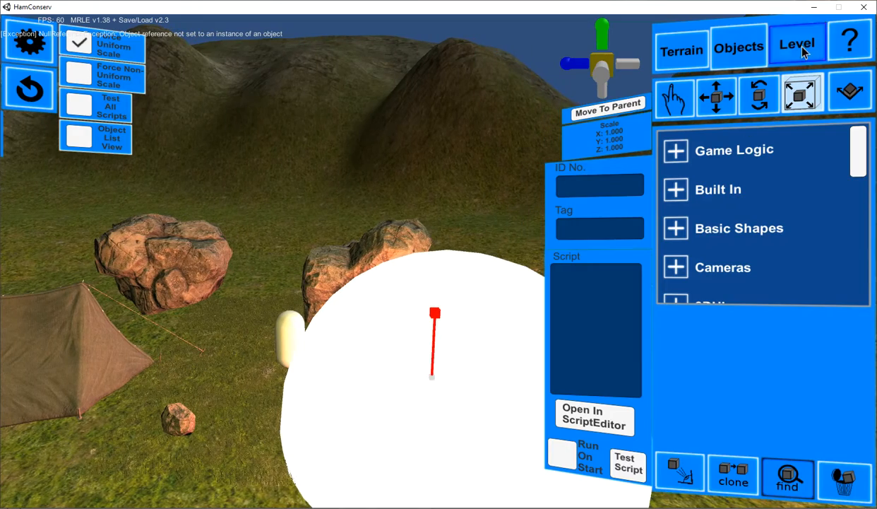
Load the saved PathRandom level
{"action": "left_click", "coordinate": [803, 52]}
{"action": "left_click", "coordinate": [730, 142]}
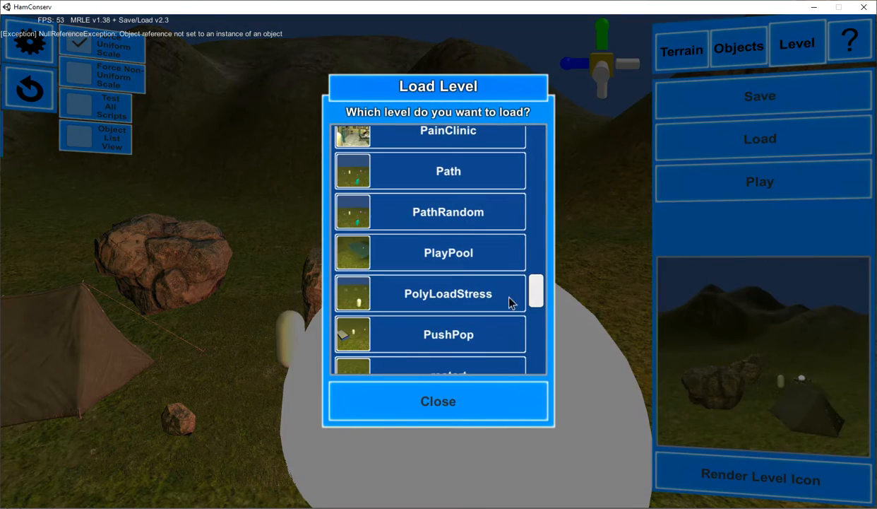
{"action": "left_click", "coordinate": [479, 231]}
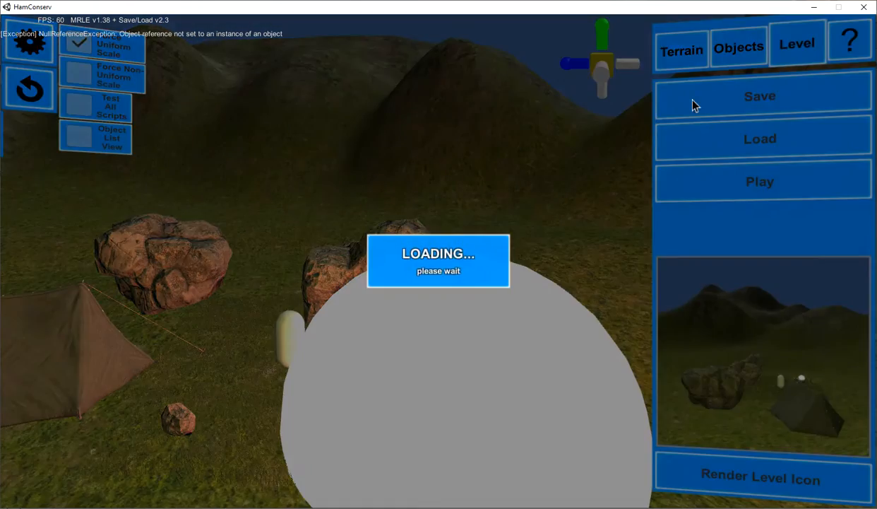
Examine a pink waypoint's script and the available Path template scripts in the script editor, and close it without saving
{"action": "left_click", "coordinate": [732, 46]}
{"action": "left_click", "coordinate": [332, 323]}
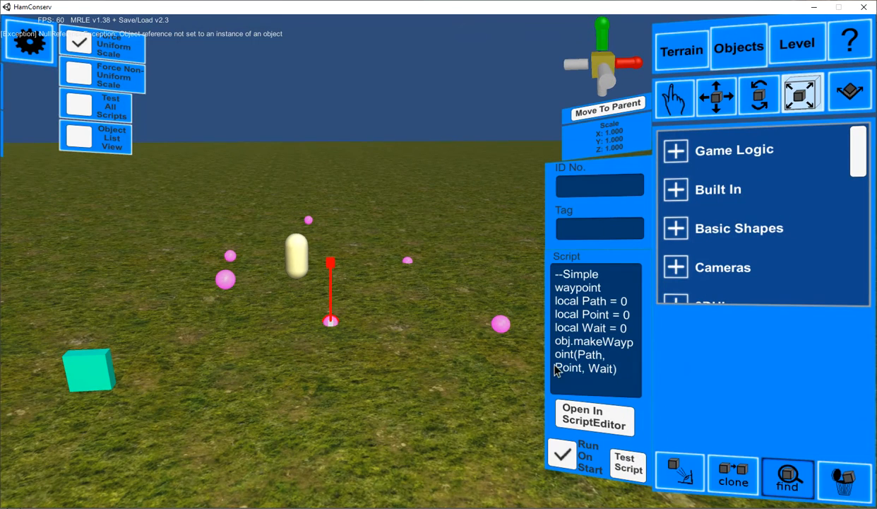
{"action": "left_click", "coordinate": [603, 423]}
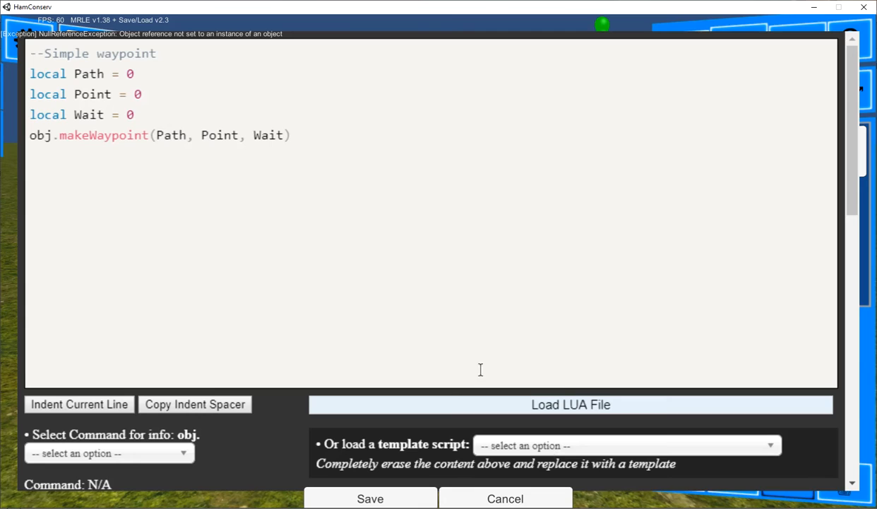
{"action": "left_click", "coordinate": [554, 447]}
{"action": "scroll", "coordinate": [545, 382], "scroll_direction": "down", "scroll_amount": 2}
{"action": "scroll", "coordinate": [566, 381], "scroll_direction": "down", "scroll_amount": 3}
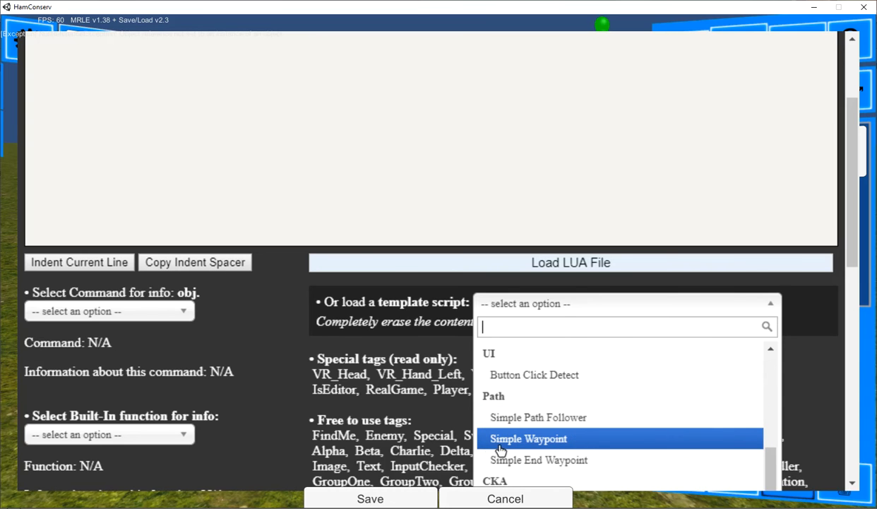
{"action": "left_click", "coordinate": [399, 426]}
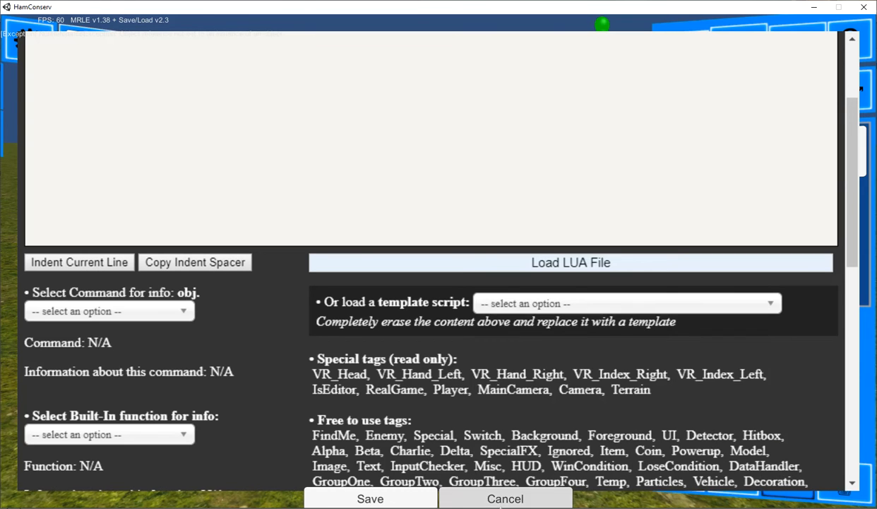
{"action": "left_click", "coordinate": [484, 494]}
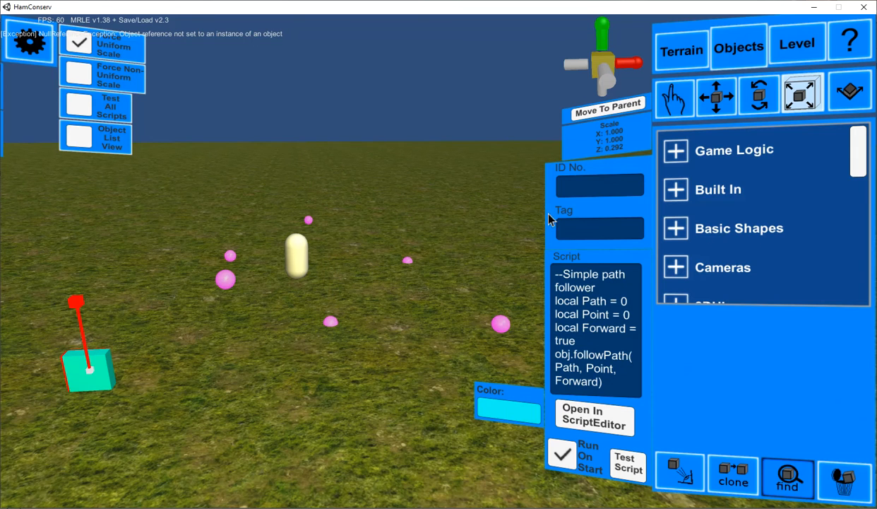
Load the saved SunTest level
{"action": "left_click", "coordinate": [804, 29]}
{"action": "left_click", "coordinate": [706, 151]}
{"action": "scroll", "coordinate": [491, 286], "scroll_direction": "down", "scroll_amount": 2}
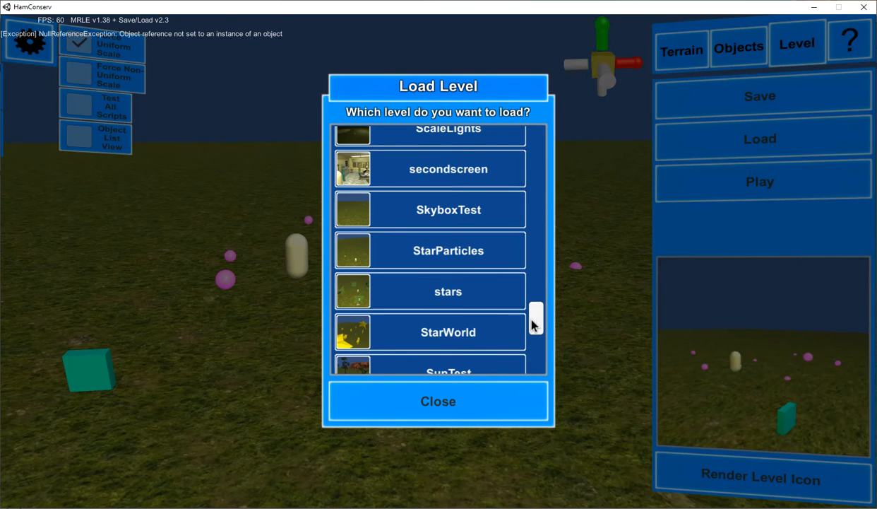
{"action": "scroll", "coordinate": [526, 328], "scroll_direction": "down", "scroll_amount": 4}
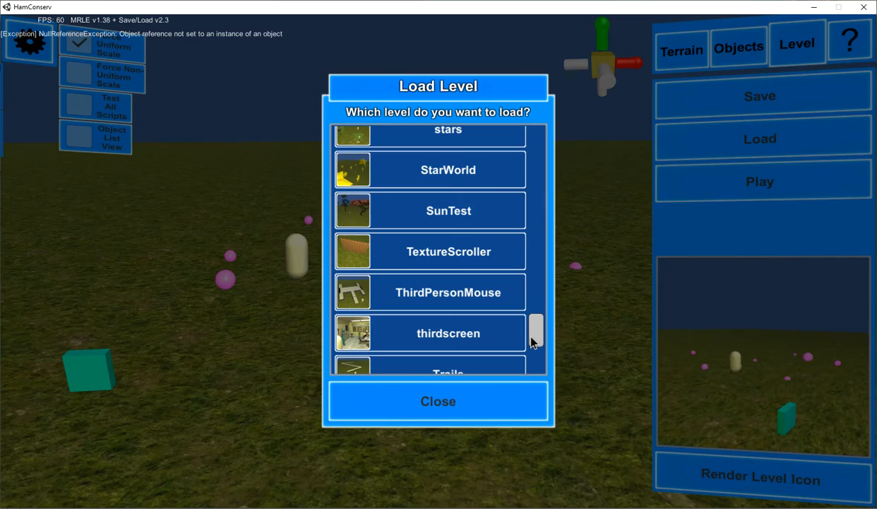
{"action": "left_click", "coordinate": [413, 201]}
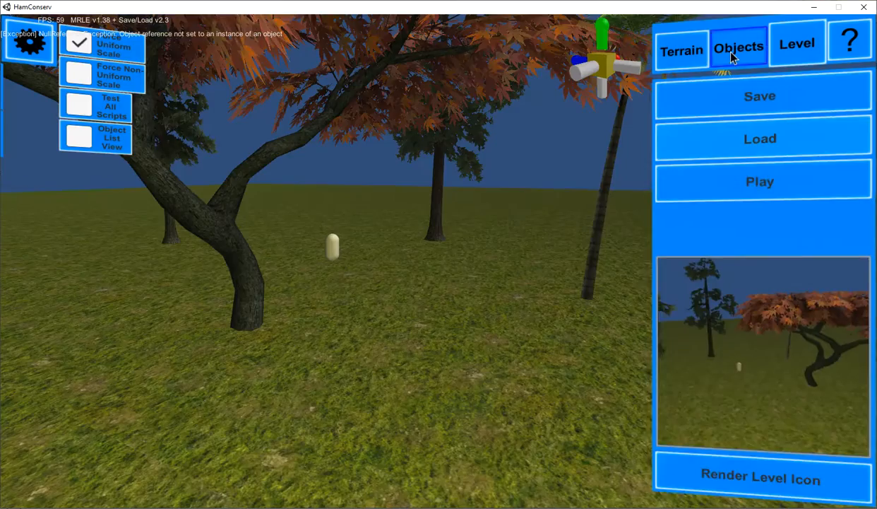
Review the level's objects in the object list view, select the JapaneseMaple through it, and hide the list again
{"action": "left_click", "coordinate": [734, 53]}
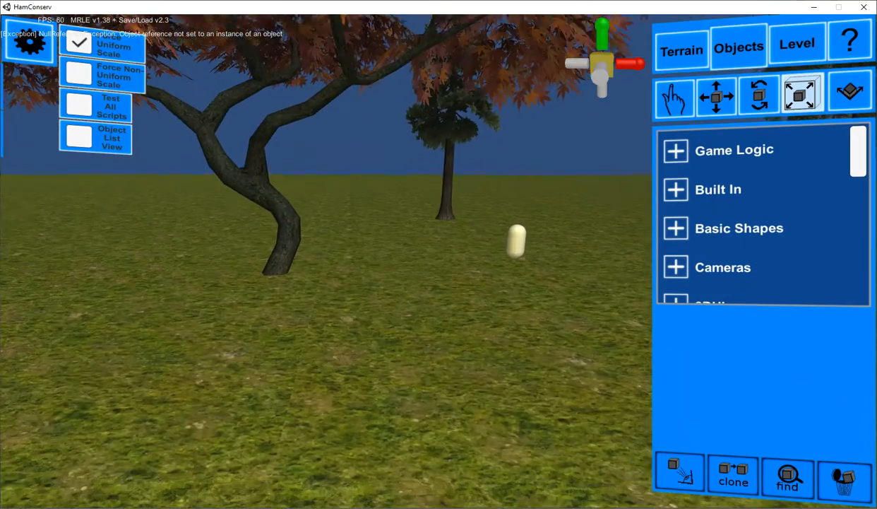
{"action": "left_click", "coordinate": [80, 135]}
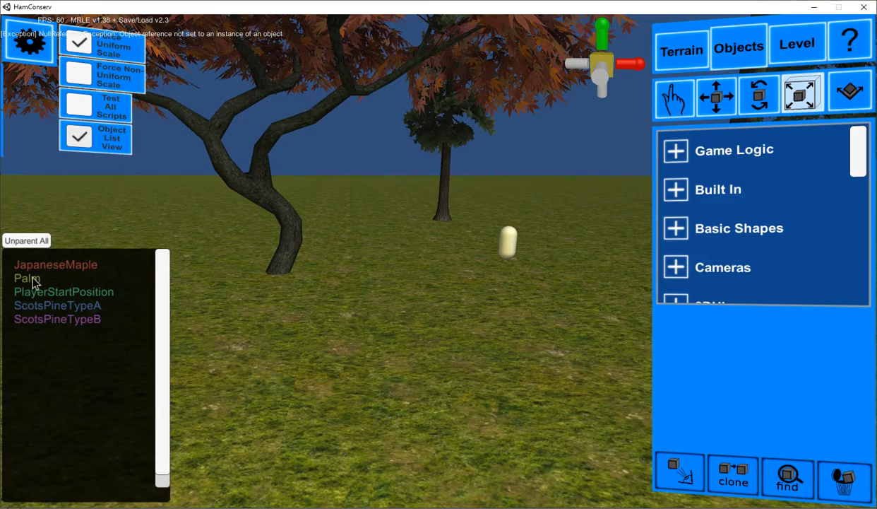
{"action": "left_click", "coordinate": [55, 322]}
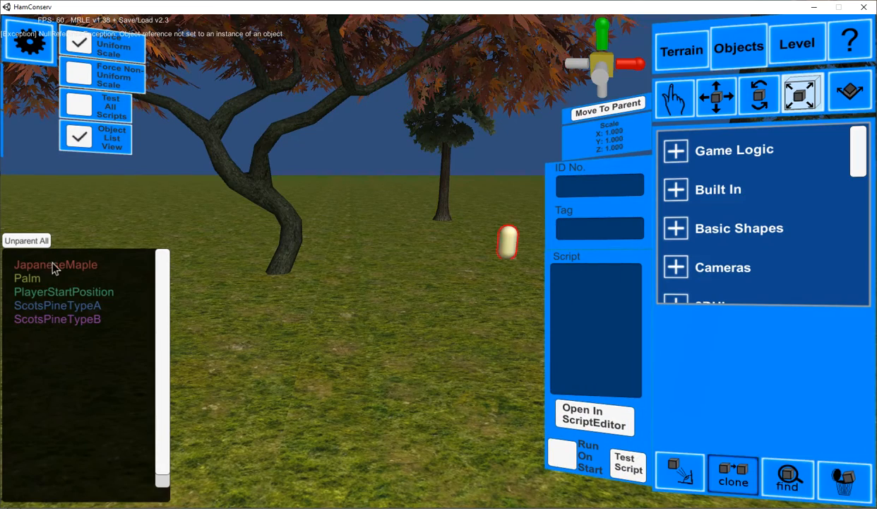
{"action": "left_click", "coordinate": [55, 265]}
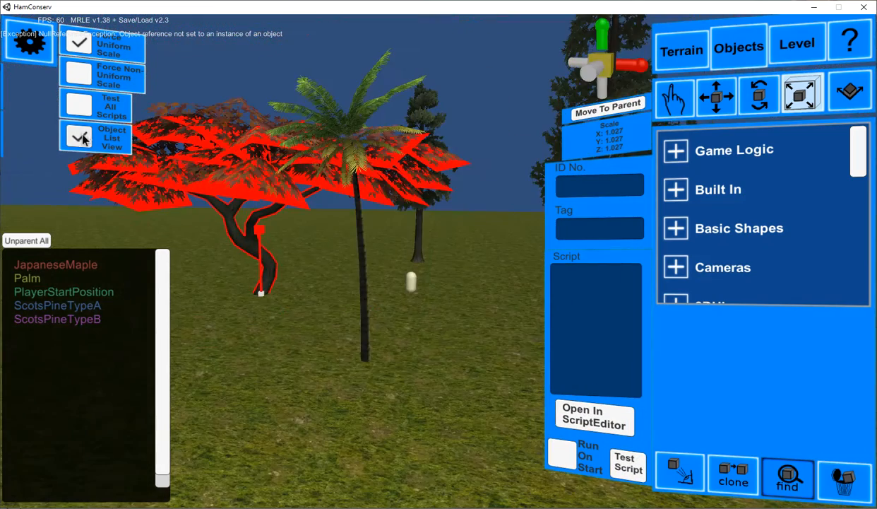
{"action": "left_click", "coordinate": [80, 137]}
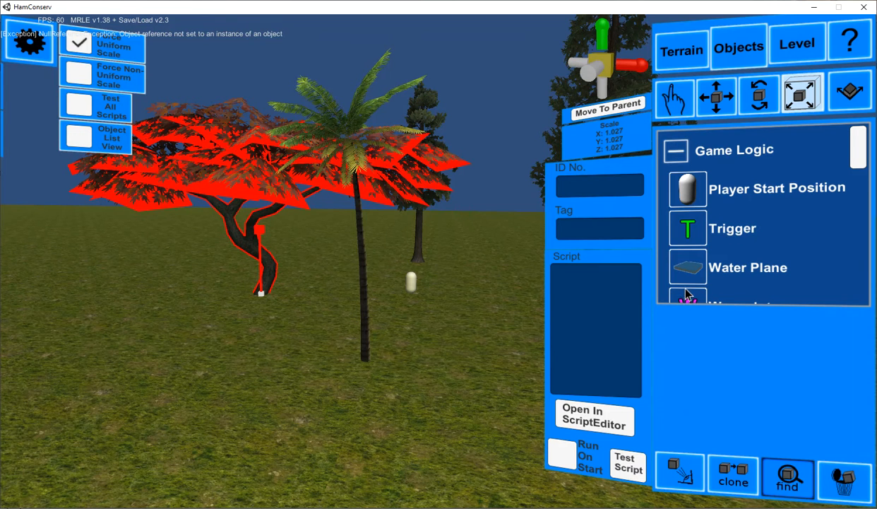
Place a Game Logic Trigger on the ground near the palm and show the object list view
{"action": "left_click_drag", "start_coordinate": [696, 241], "coordinate": [281, 362]}
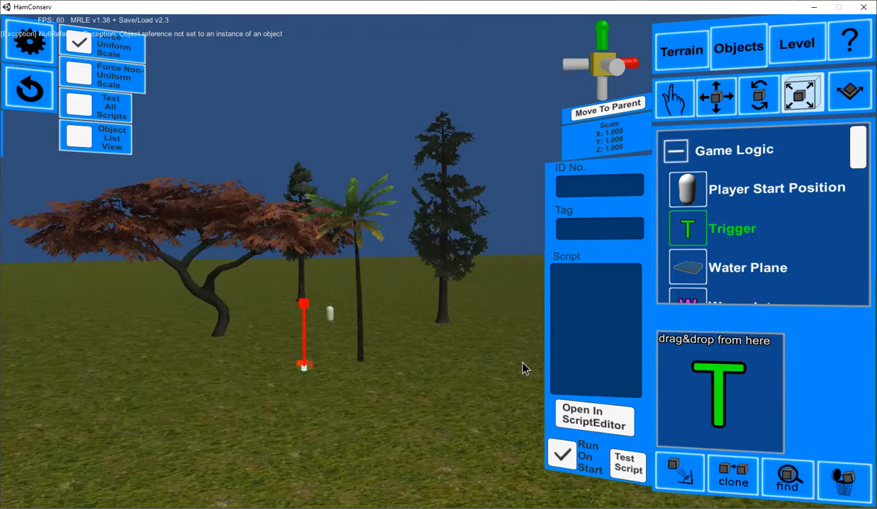
{"action": "left_click", "coordinate": [80, 138]}
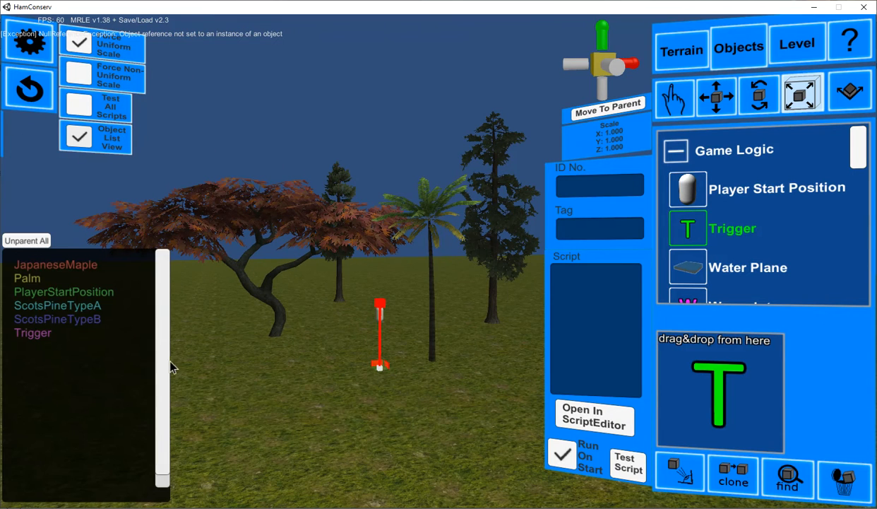
{"action": "left_click_drag", "start_coordinate": [162, 407], "coordinate": [160, 377]}
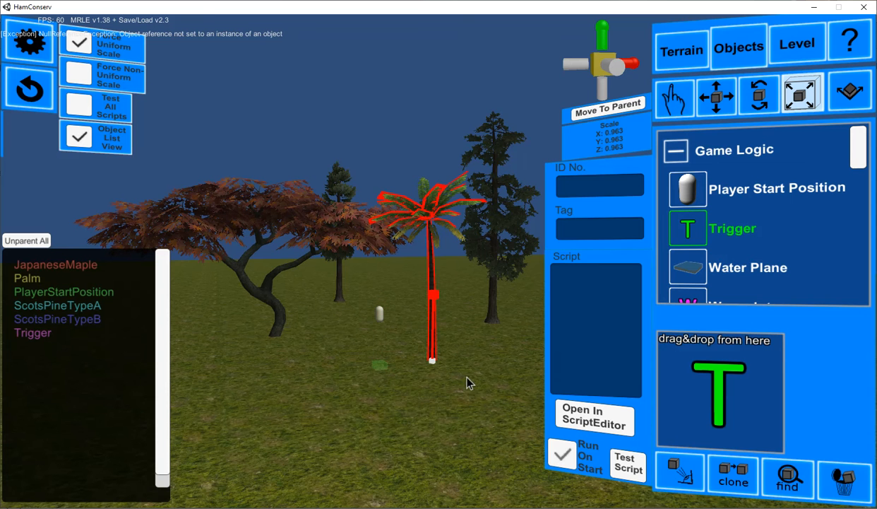
Load the "Glow from below" template as the trigger's script and save it
{"action": "left_click", "coordinate": [602, 419]}
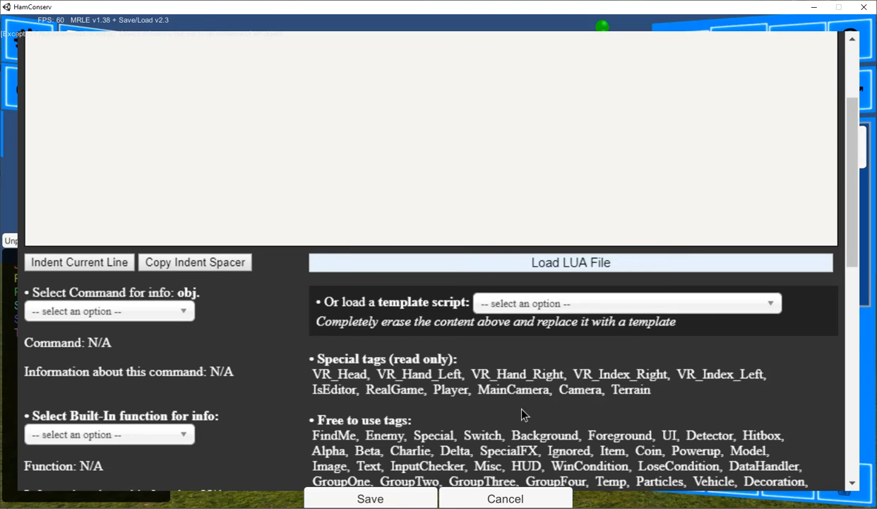
{"action": "left_click", "coordinate": [521, 309]}
{"action": "scroll", "coordinate": [523, 329], "scroll_direction": "down", "scroll_amount": 10}
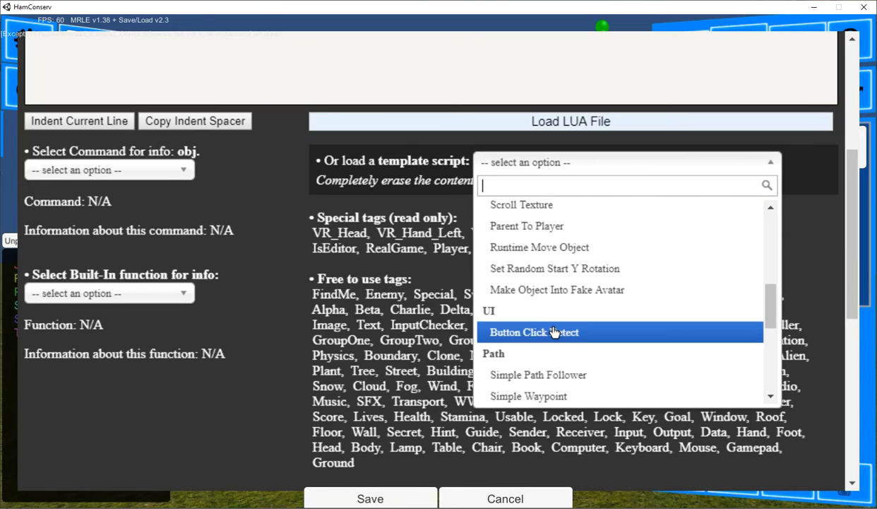
{"action": "scroll", "coordinate": [550, 324], "scroll_direction": "down", "scroll_amount": 3}
{"action": "left_click", "coordinate": [522, 339]}
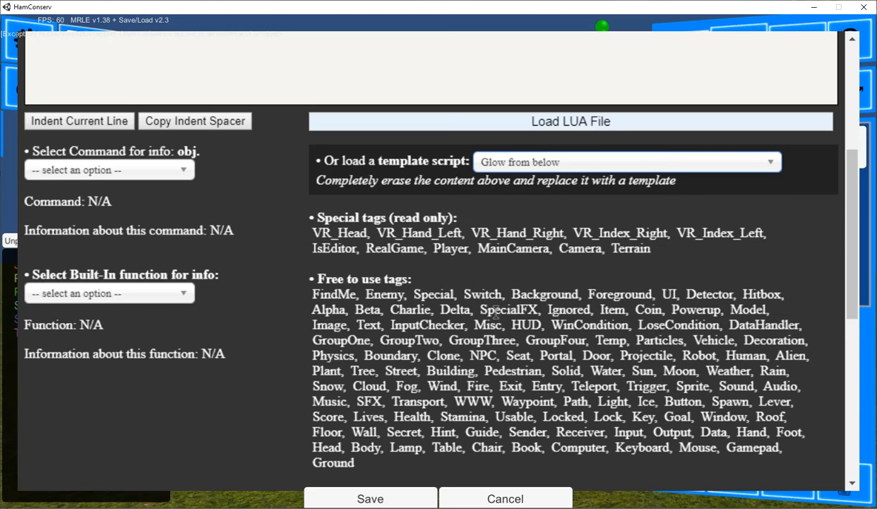
{"action": "left_click", "coordinate": [385, 499]}
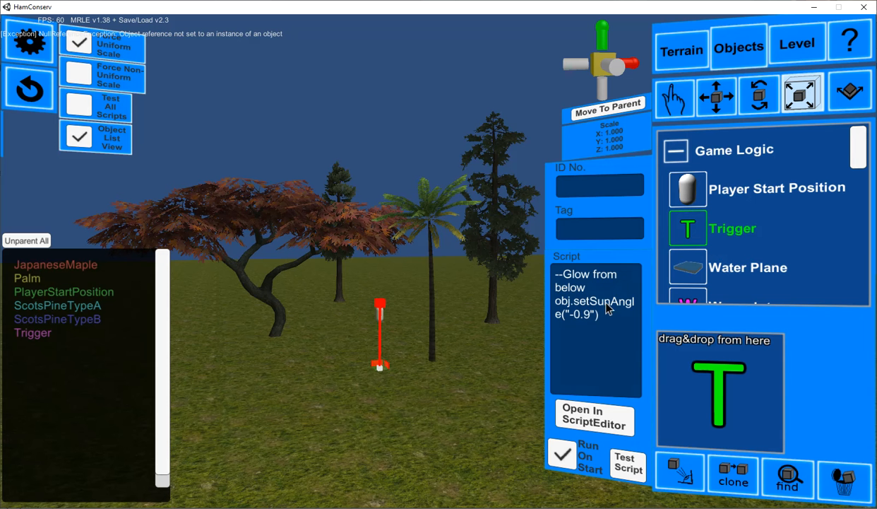
Save the level, play-test it to view the glow-from-below sunlight on the trees, and return to the editor
{"action": "left_click", "coordinate": [797, 43]}
{"action": "left_click", "coordinate": [680, 111]}
{"action": "left_click", "coordinate": [513, 113]}
{"action": "left_click", "coordinate": [469, 272]}
{"action": "left_click", "coordinate": [494, 315]}
{"action": "left_click", "coordinate": [707, 192]}
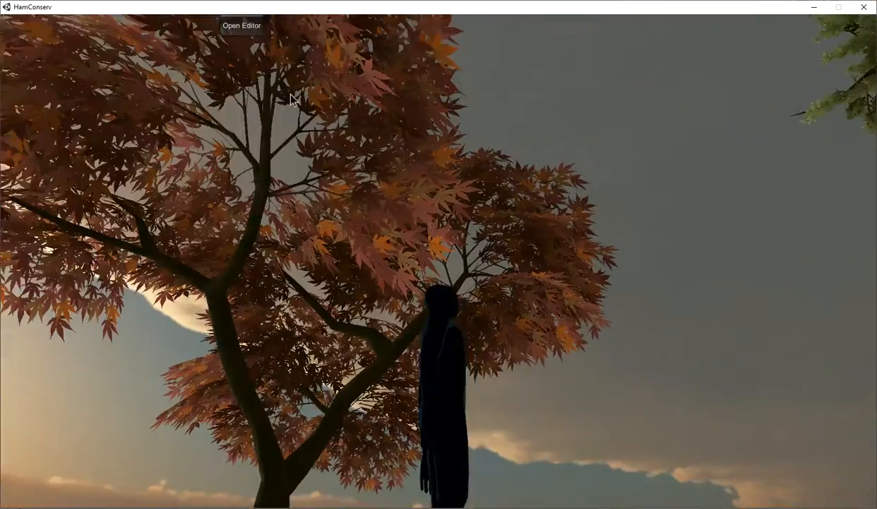
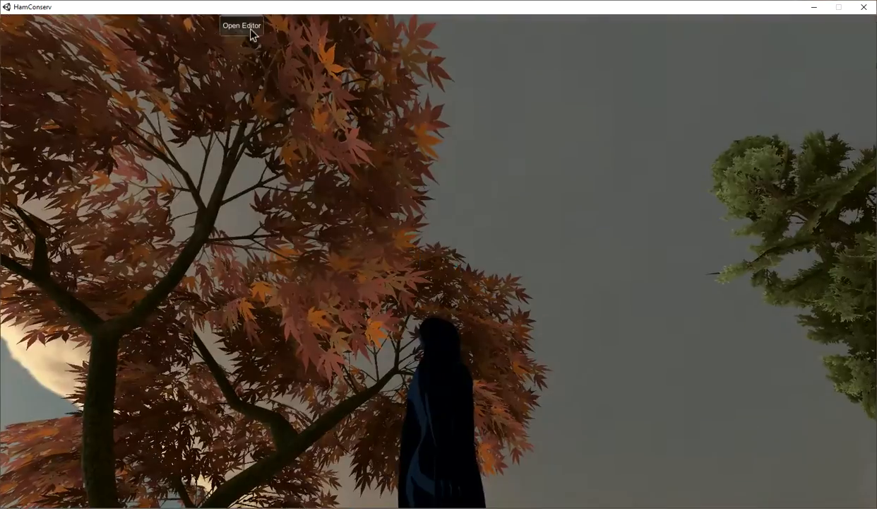
{"action": "left_click", "coordinate": [248, 27]}
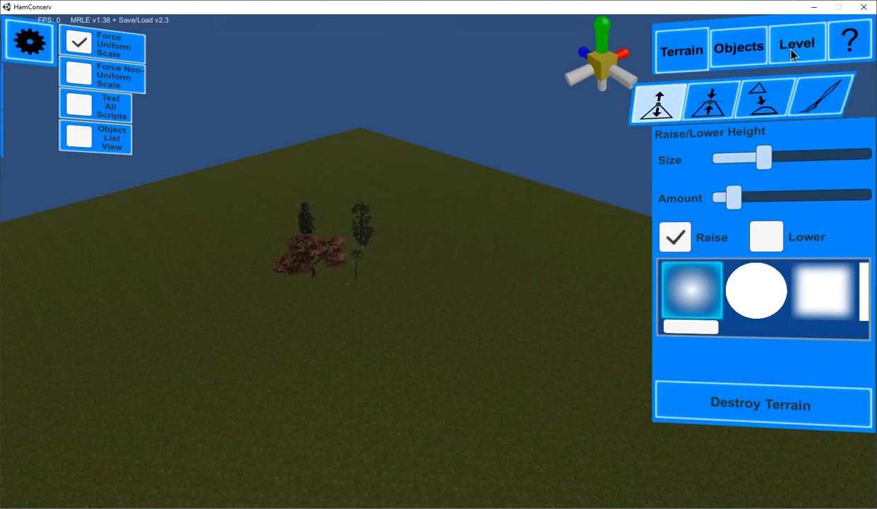
{"action": "left_click", "coordinate": [792, 55]}
{"action": "left_click", "coordinate": [705, 145]}
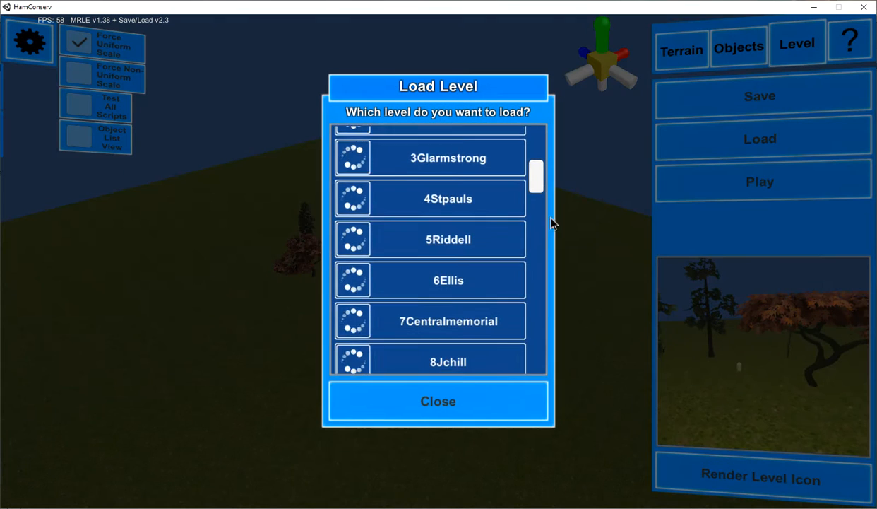
{"action": "left_click_drag", "start_coordinate": [533, 178], "coordinate": [513, 357]}
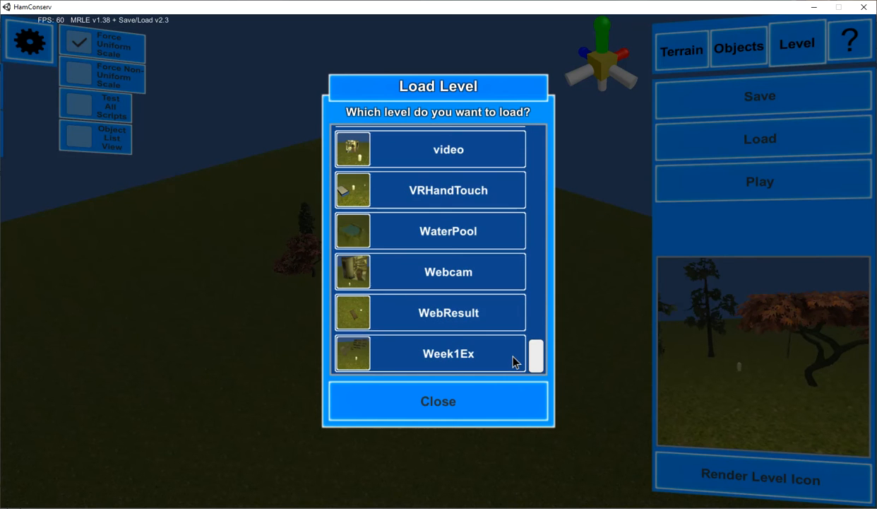
{"action": "left_click", "coordinate": [464, 402]}
Load the saved AvatarTest level
{"action": "left_click", "coordinate": [766, 56]}
{"action": "left_click", "coordinate": [794, 44]}
{"action": "left_click", "coordinate": [696, 145]}
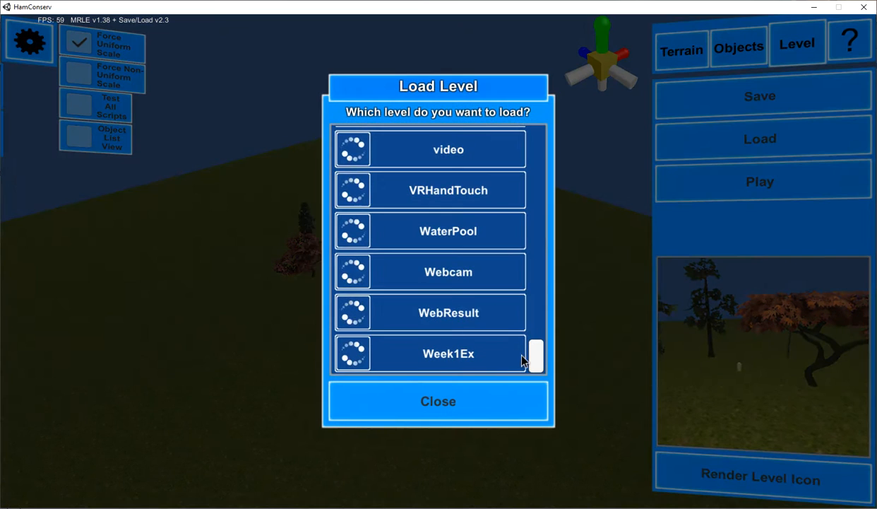
{"action": "left_click_drag", "start_coordinate": [535, 353], "coordinate": [559, 194]}
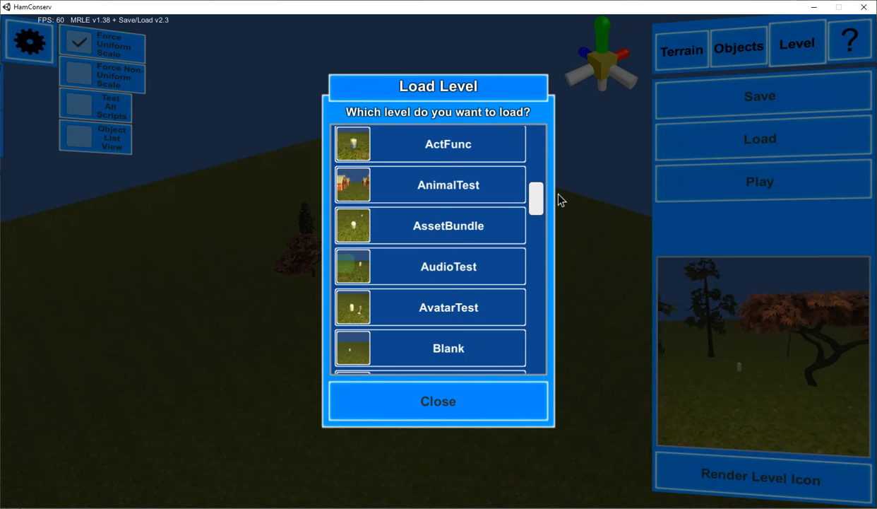
{"action": "left_click", "coordinate": [426, 307]}
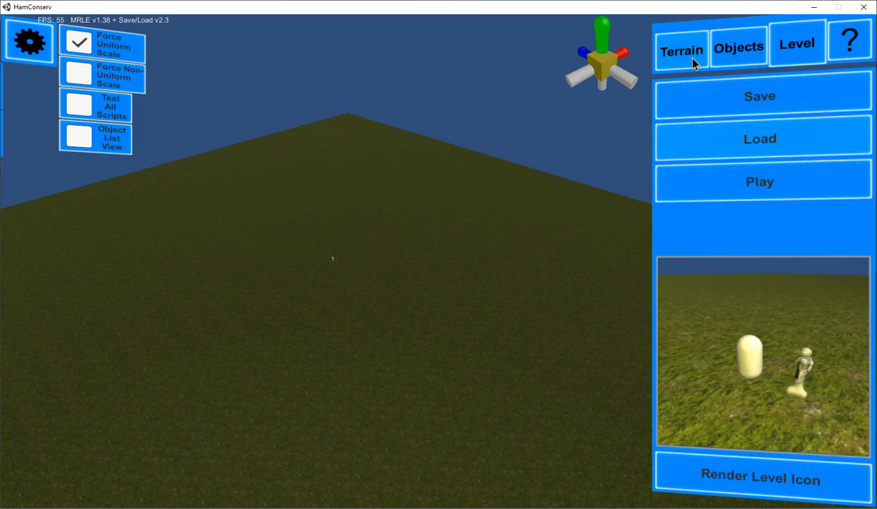
Find the player start capsule and the small robot beside it up close, and select the robot
{"action": "left_click", "coordinate": [751, 52]}
{"action": "key", "text": "w"}
{"action": "right_click_drag", "start_coordinate": [317, 249], "coordinate": [171, 307]}
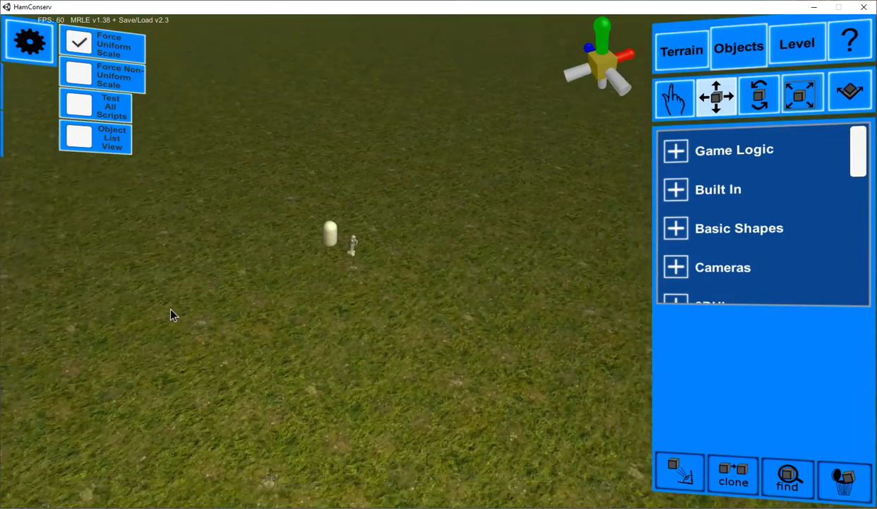
{"action": "scroll", "coordinate": [171, 307], "scroll_direction": "up", "scroll_amount": 5}
{"action": "left_click", "coordinate": [325, 194]}
{"action": "right_click_drag", "start_coordinate": [300, 310], "coordinate": [302, 300]}
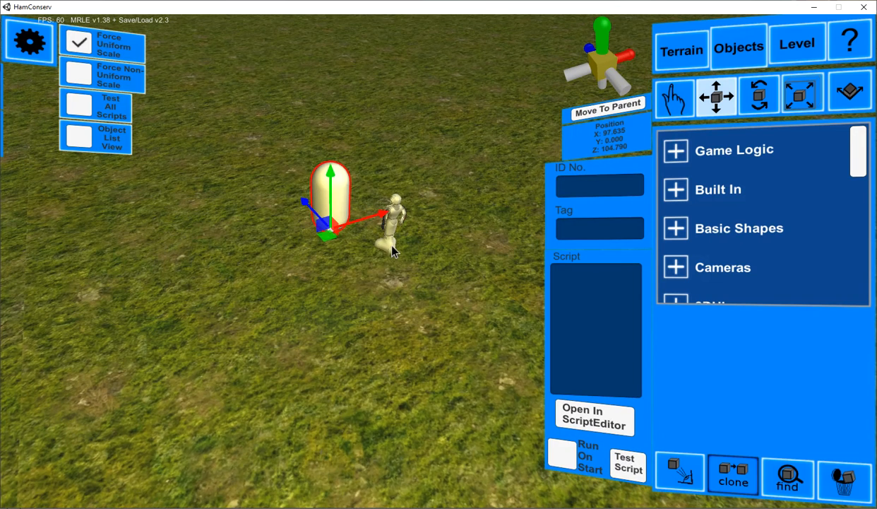
{"action": "left_click", "coordinate": [392, 247]}
Load the "Make Object Into Fake Avatar" template as the robot's script and save it
{"action": "left_click", "coordinate": [584, 417]}
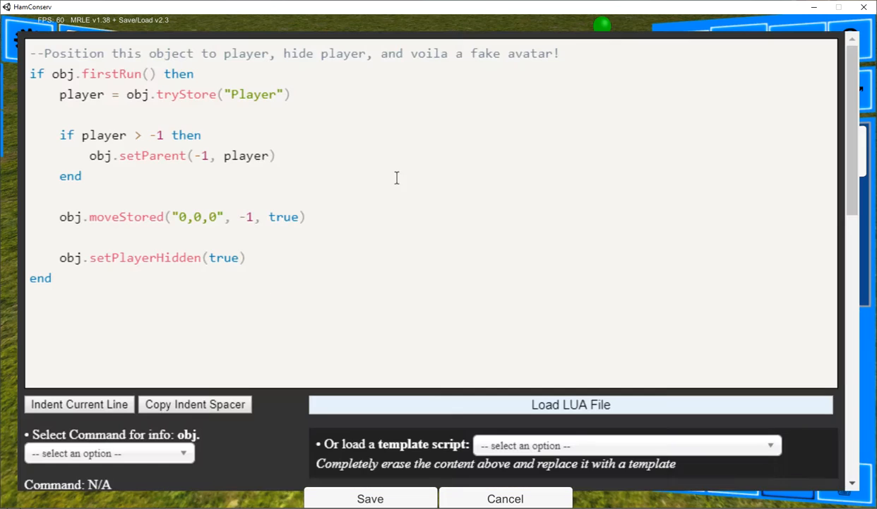
{"action": "left_click", "coordinate": [516, 447]}
{"action": "scroll", "coordinate": [528, 375], "scroll_direction": "down", "scroll_amount": 2}
{"action": "scroll", "coordinate": [544, 398], "scroll_direction": "down", "scroll_amount": 3}
{"action": "scroll", "coordinate": [560, 89], "scroll_direction": "down", "scroll_amount": 2}
{"action": "scroll", "coordinate": [600, 147], "scroll_direction": "up", "scroll_amount": 1}
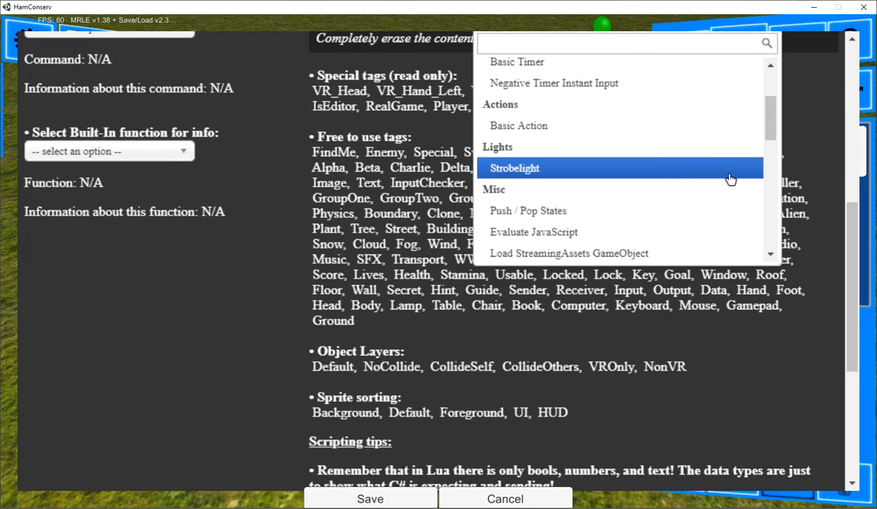
{"action": "left_click_drag", "start_coordinate": [770, 146], "coordinate": [735, 154]}
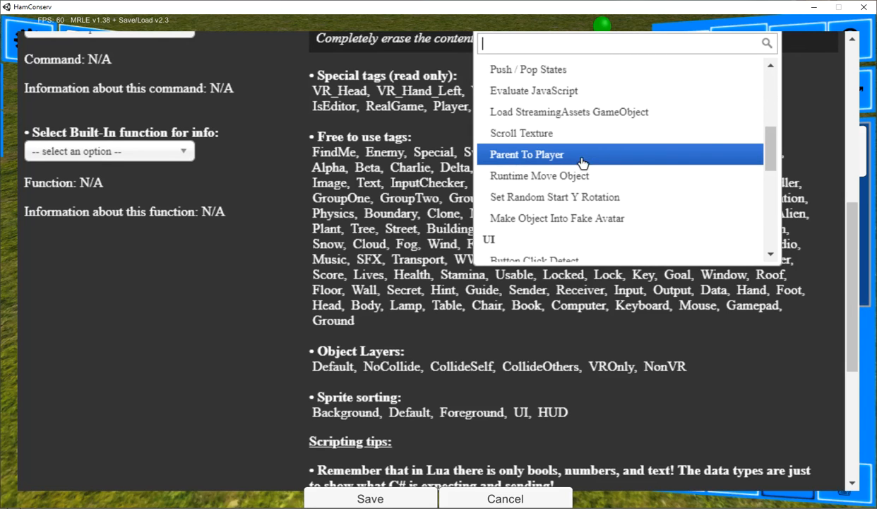
{"action": "left_click", "coordinate": [572, 222]}
{"action": "scroll", "coordinate": [265, 373], "scroll_direction": "up", "scroll_amount": 6}
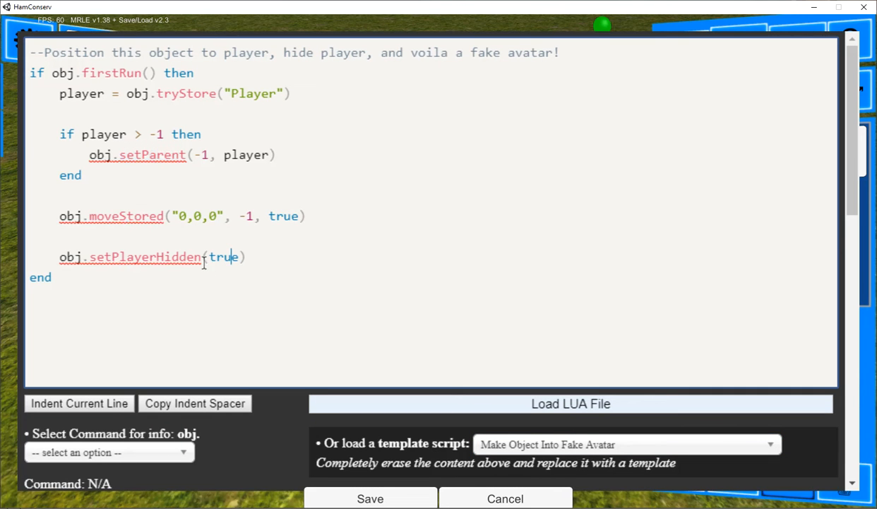
{"action": "left_click", "coordinate": [357, 498]}
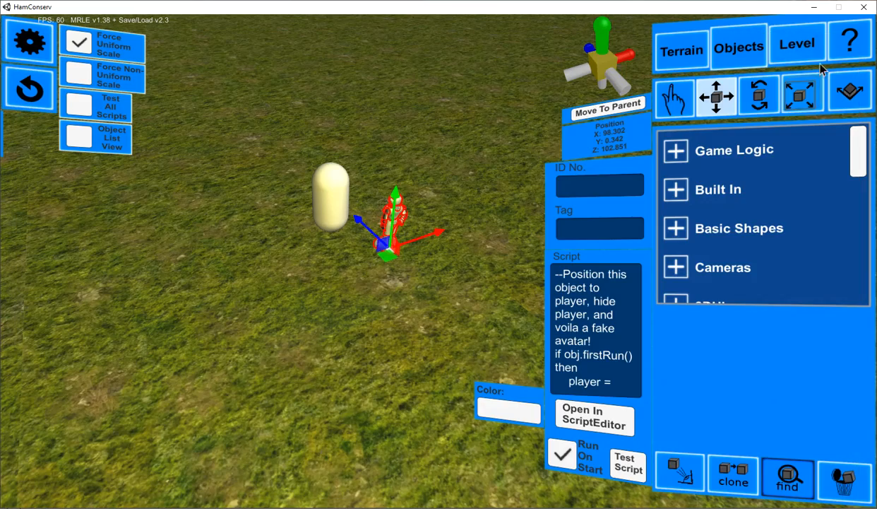
Save the level with the robot's avatar script and start play-testing it
{"action": "left_click", "coordinate": [797, 46]}
{"action": "left_click", "coordinate": [699, 191]}
{"action": "left_click", "coordinate": [487, 272]}
{"action": "left_click", "coordinate": [664, 137]}
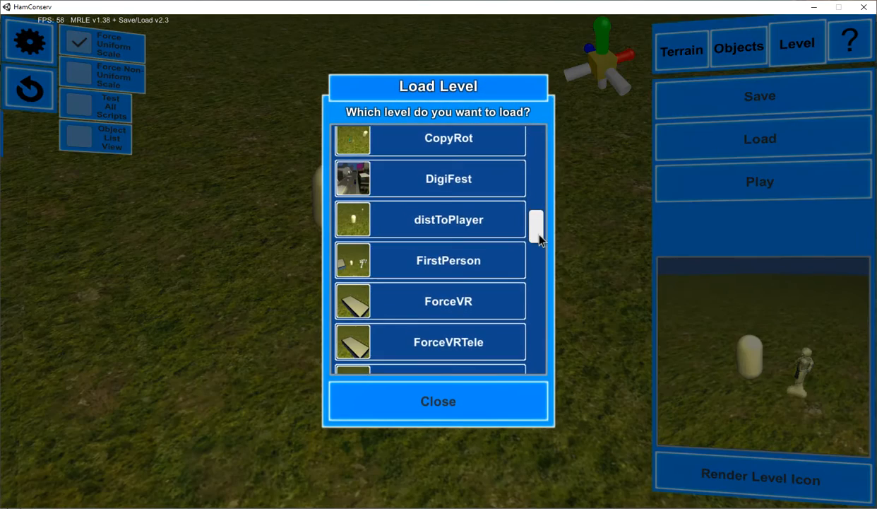
{"action": "left_click", "coordinate": [487, 397]}
{"action": "left_click", "coordinate": [710, 110]}
{"action": "left_click", "coordinate": [464, 198]}
{"action": "left_click", "coordinate": [458, 267]}
{"action": "left_click", "coordinate": [484, 309]}
{"action": "left_click", "coordinate": [728, 192]}
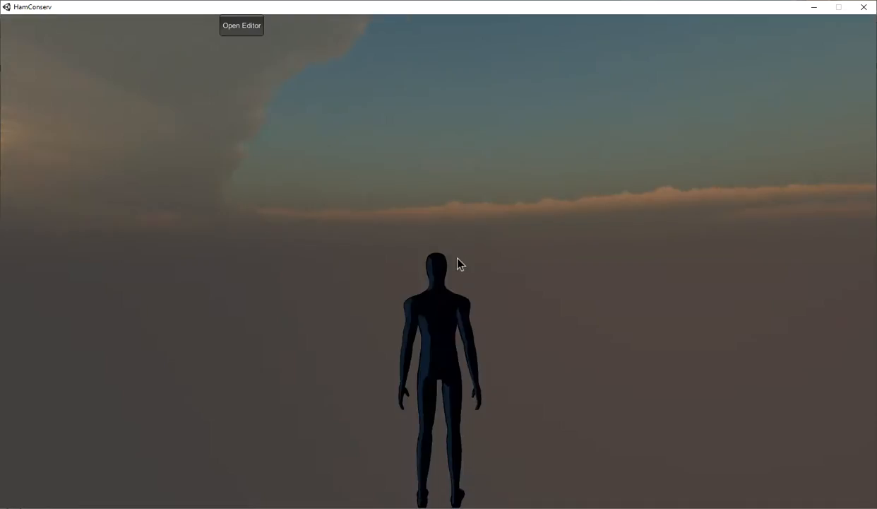
Test walking, turning and jumping as the robot avatar in the played level, and return to the editor
{"action": "key", "text": "s"}
{"action": "key", "text": "a"}
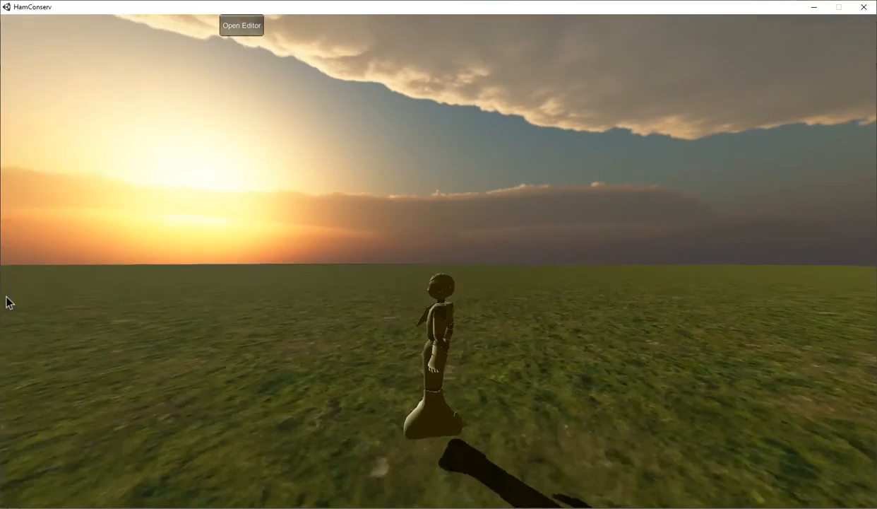
{"action": "key", "text": "w"}
{"action": "key", "text": "space"}
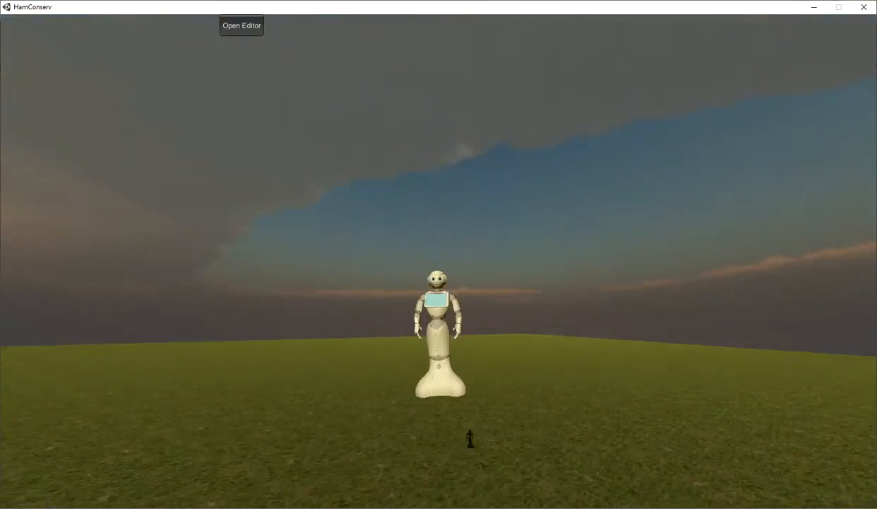
{"action": "key", "text": "a"}
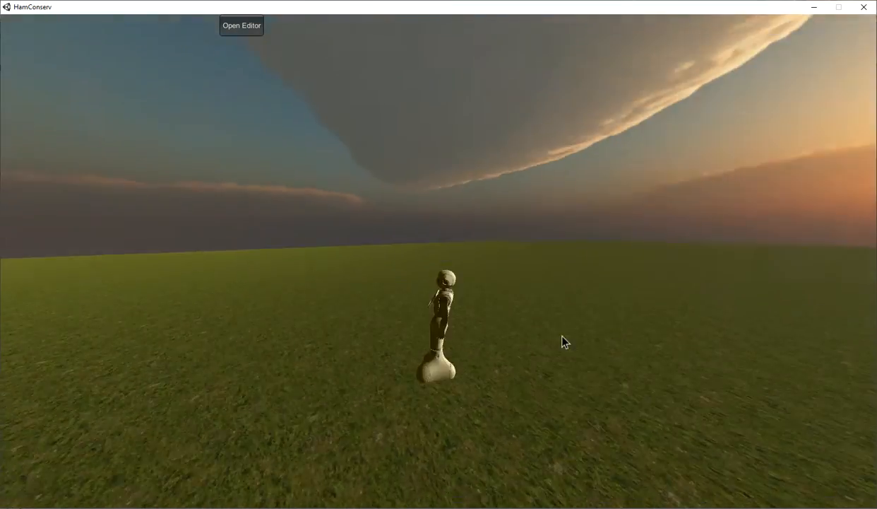
{"action": "key", "text": "w"}
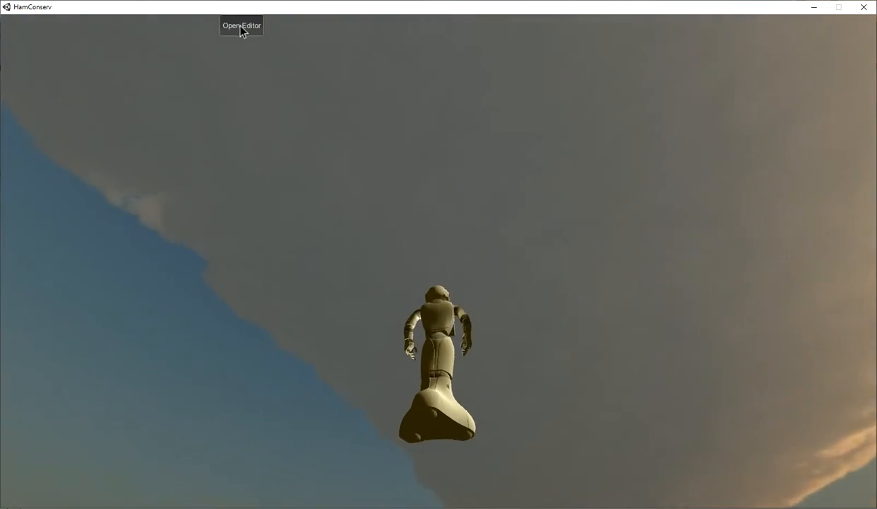
{"action": "left_click", "coordinate": [241, 27]}
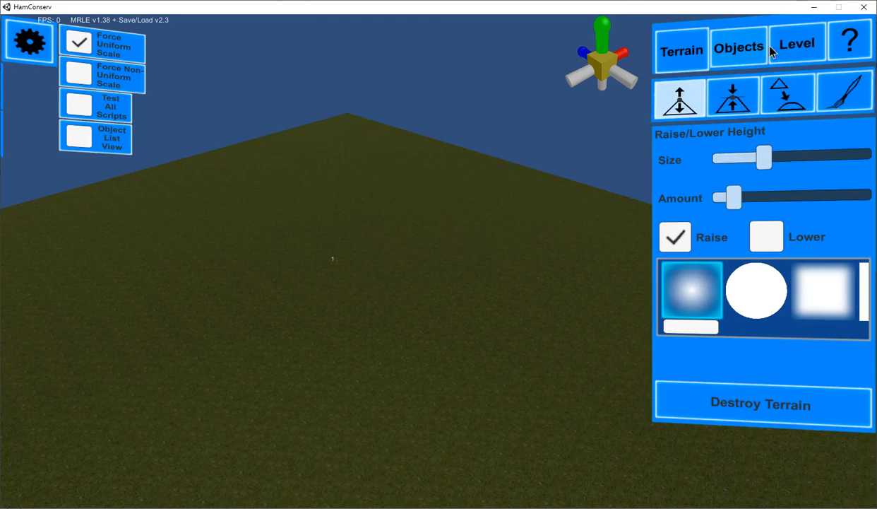
Load the saved sample level that contains the yellow star particles
{"action": "left_click", "coordinate": [794, 44]}
{"action": "left_click", "coordinate": [749, 140]}
{"action": "scroll", "coordinate": [540, 177], "scroll_direction": "down", "scroll_amount": 1}
{"action": "left_click_drag", "start_coordinate": [541, 177], "coordinate": [536, 323]}
{"action": "left_click", "coordinate": [447, 244]}
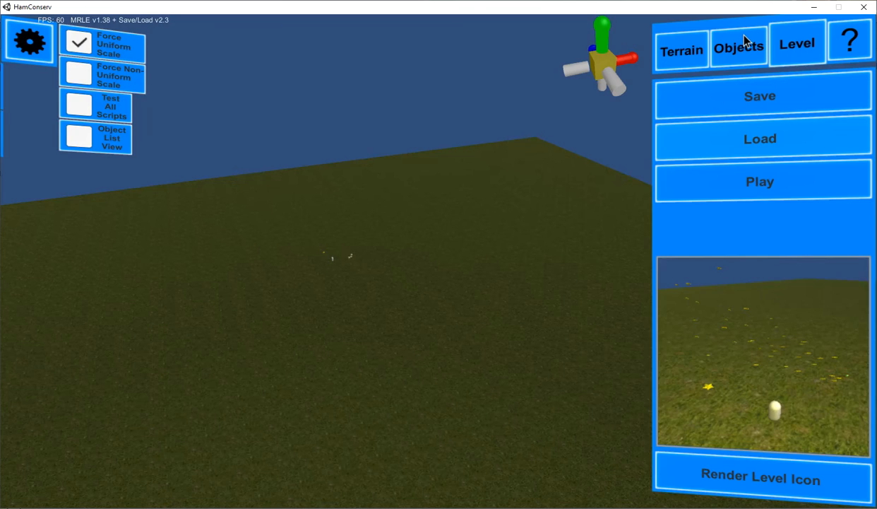
Select the yellow star and review its "Special" tag and its setStoredTag script
{"action": "left_click", "coordinate": [742, 42]}
{"action": "scroll", "coordinate": [354, 247], "scroll_direction": "up", "scroll_amount": 10}
{"action": "right_click_drag", "start_coordinate": [353, 248], "coordinate": [303, 335]}
{"action": "scroll", "coordinate": [303, 335], "scroll_direction": "up", "scroll_amount": 10}
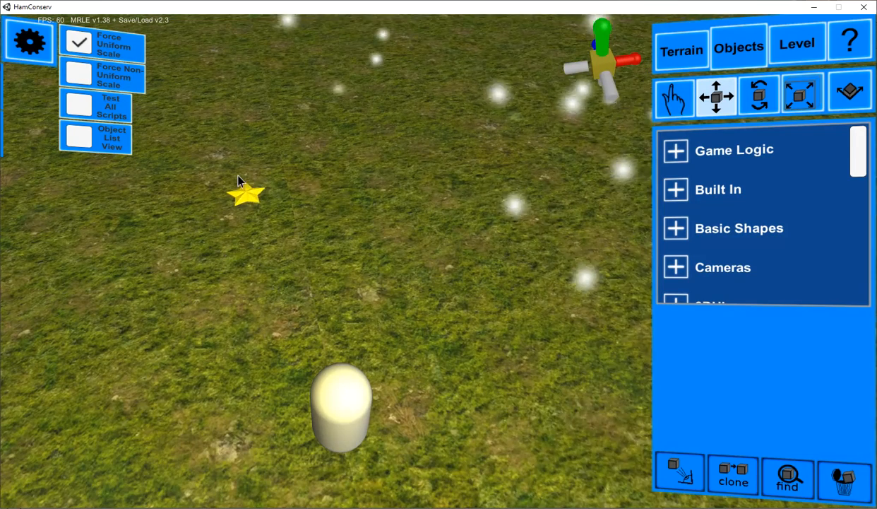
{"action": "left_click", "coordinate": [245, 194]}
{"action": "left_click", "coordinate": [612, 232]}
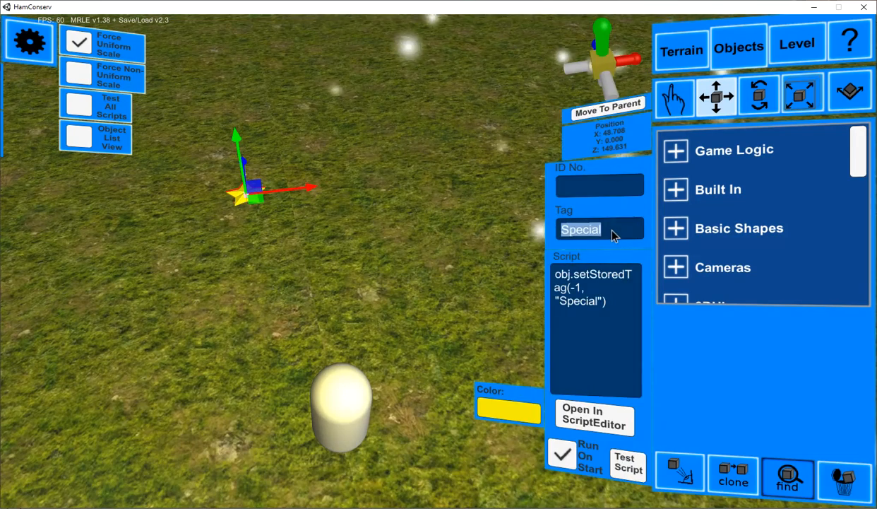
{"action": "left_click_drag", "start_coordinate": [607, 309], "coordinate": [515, 266]}
{"action": "left_click", "coordinate": [578, 319]}
Select the particle emitter and review its script lines for the particle mesh taken from "Special" and the particle size of 0.25
{"action": "right_click_drag", "start_coordinate": [478, 295], "coordinate": [628, 293]}
{"action": "middle_click_drag", "start_coordinate": [628, 294], "coordinate": [362, 266]}
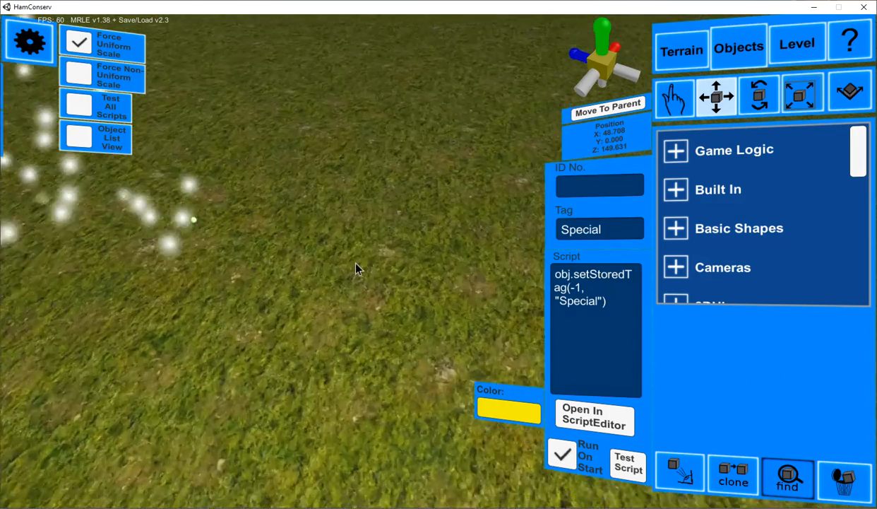
{"action": "right_click_drag", "start_coordinate": [362, 266], "coordinate": [209, 199]}
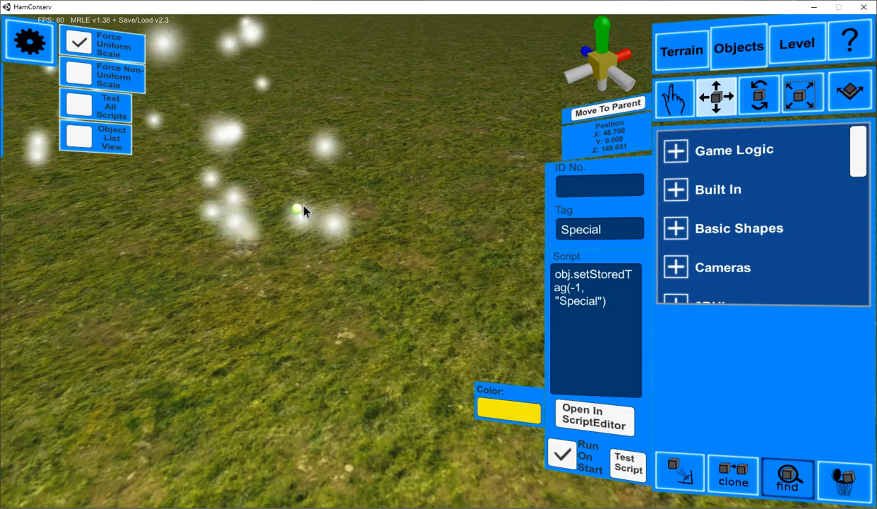
{"action": "left_click", "coordinate": [296, 210]}
{"action": "left_click", "coordinate": [565, 290]}
{"action": "left_click", "coordinate": [565, 290]}
{"action": "left_click_drag", "start_coordinate": [556, 275], "coordinate": [636, 306]}
{"action": "left_click_drag", "start_coordinate": [587, 287], "coordinate": [629, 305]}
{"action": "left_click", "coordinate": [629, 305]}
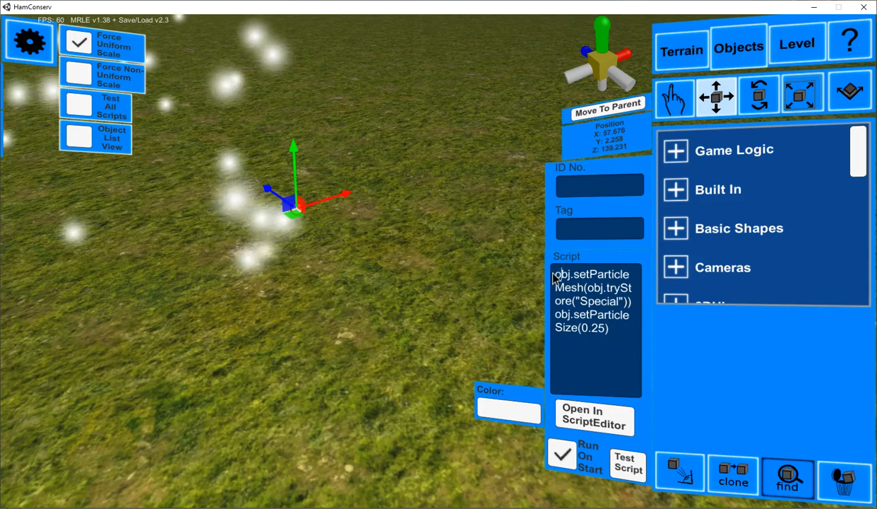
{"action": "left_click_drag", "start_coordinate": [556, 275], "coordinate": [632, 305]}
{"action": "left_click_drag", "start_coordinate": [556, 315], "coordinate": [643, 334]}
Test the scripts of the yellow star and the particle emitter so the particles use the star as their mesh
{"action": "left_click", "coordinate": [621, 460]}
{"action": "right_click_drag", "start_coordinate": [364, 321], "coordinate": [65, 219]}
{"action": "left_click", "coordinate": [65, 217]}
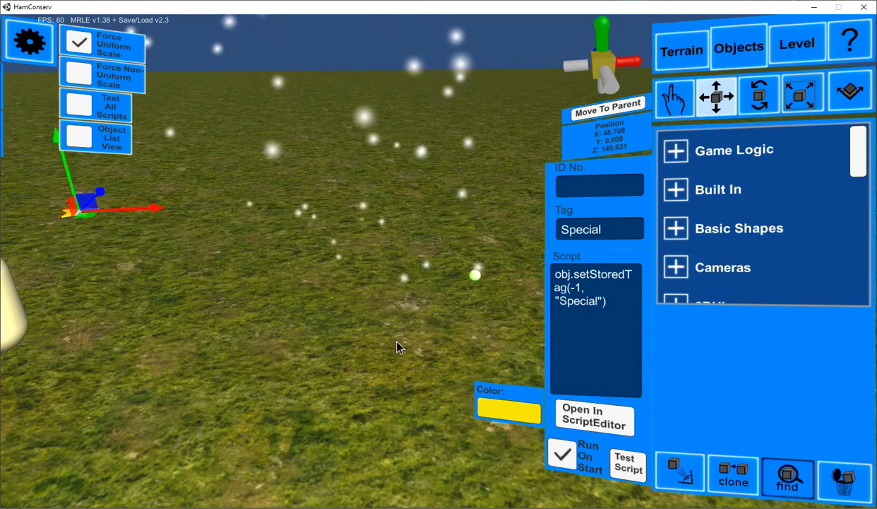
{"action": "left_click", "coordinate": [472, 290]}
Lower the yellow star below the terrain to about Y -3.1, then deselect it
{"action": "right_click_drag", "start_coordinate": [445, 276], "coordinate": [437, 219]}
{"action": "scroll", "coordinate": [437, 218], "scroll_direction": "down", "scroll_amount": 5}
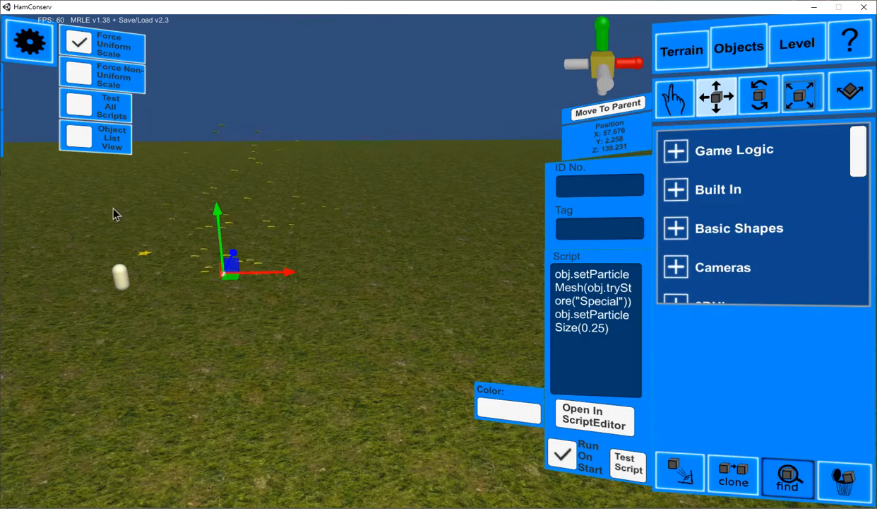
{"action": "left_click", "coordinate": [142, 252]}
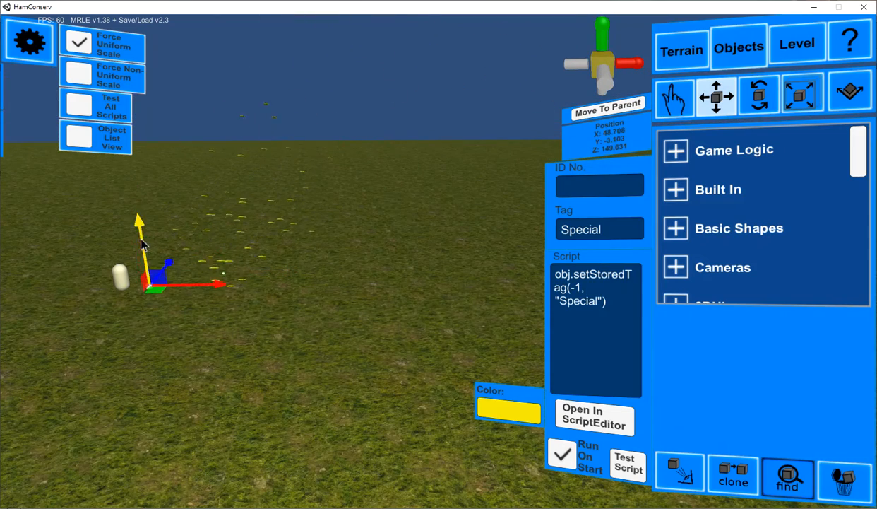
{"action": "left_click", "coordinate": [36, 290]}
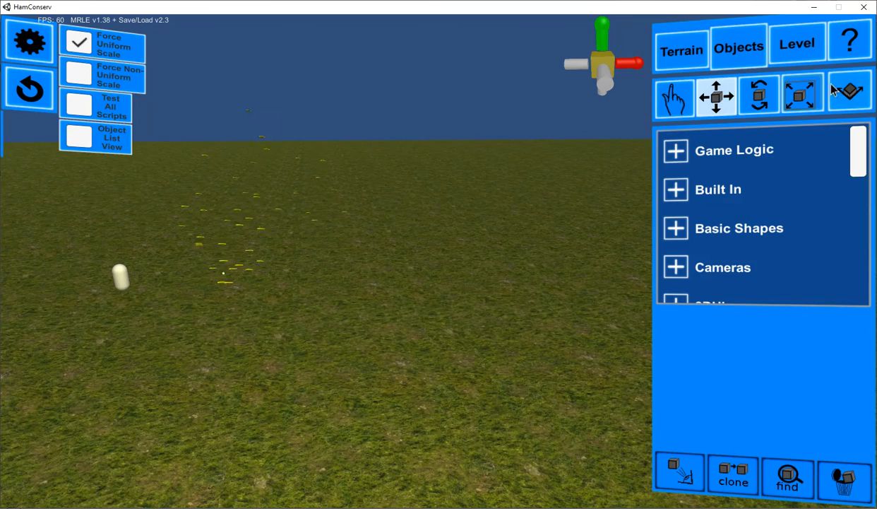
Load the "Mirror" level and view the reflection in its mirror from close to the ground
{"action": "left_click", "coordinate": [795, 57]}
{"action": "left_click", "coordinate": [725, 151]}
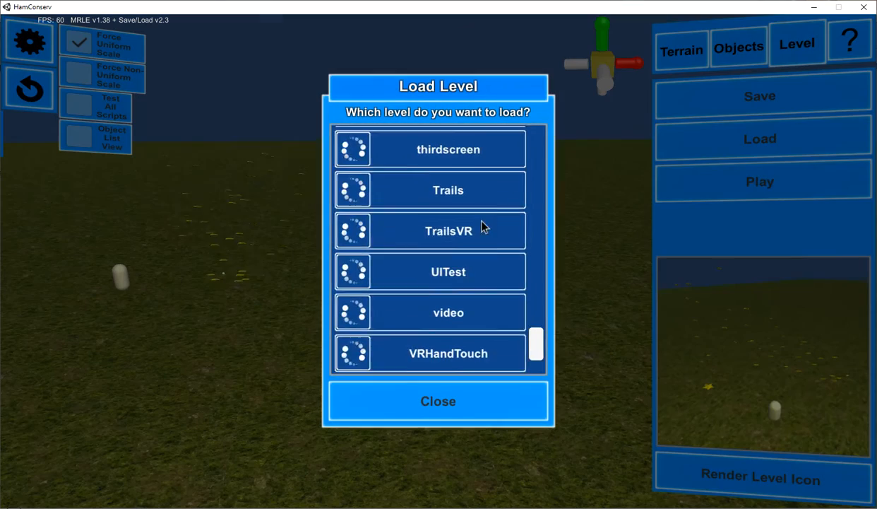
{"action": "left_click_drag", "start_coordinate": [541, 341], "coordinate": [557, 272]}
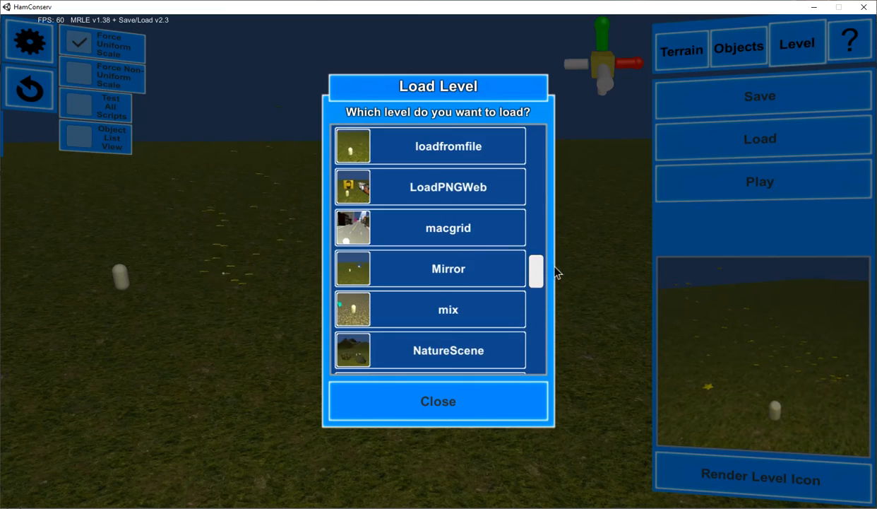
{"action": "left_click", "coordinate": [473, 264]}
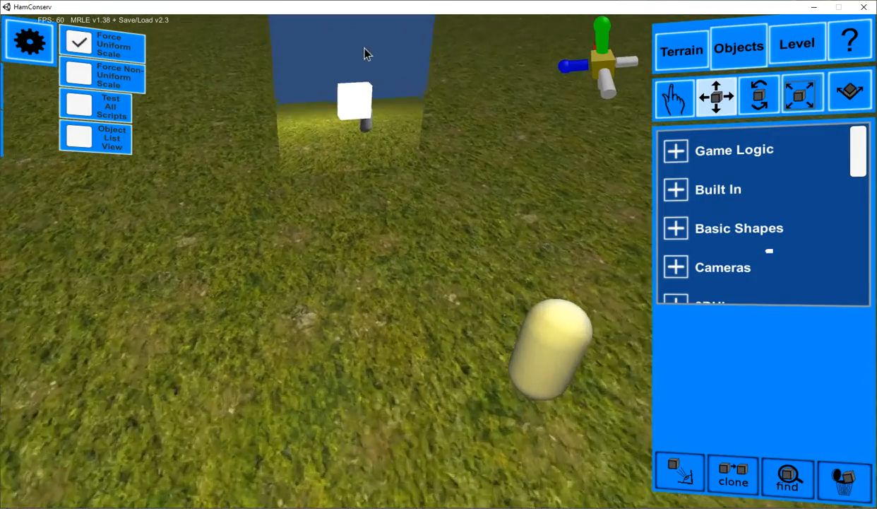
{"action": "scroll", "coordinate": [364, 53], "scroll_direction": "up", "scroll_amount": 3}
{"action": "right_click_drag", "start_coordinate": [274, 391], "coordinate": [342, 157]}
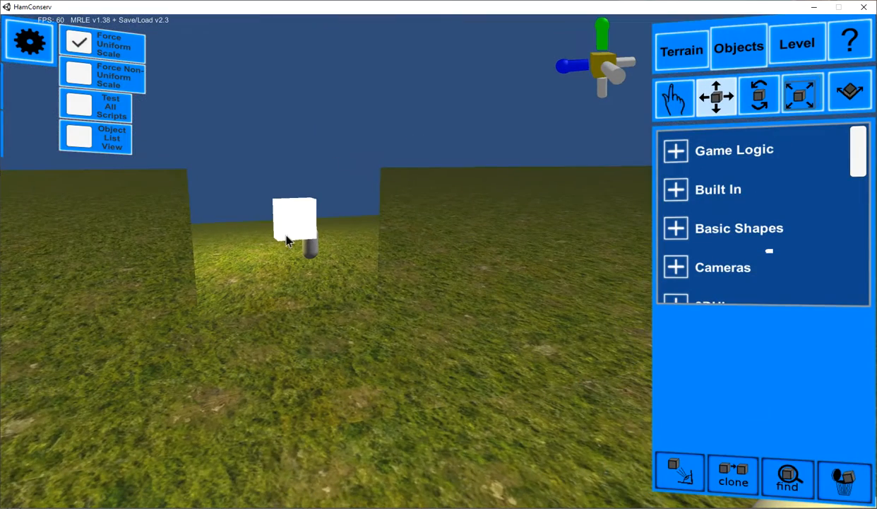
Load a saved level that holds only flat terrain and the capsule marker, and list the placeable objects
{"action": "left_click", "coordinate": [823, 49]}
{"action": "left_click", "coordinate": [679, 144]}
{"action": "scroll", "coordinate": [495, 248], "scroll_direction": "down", "scroll_amount": 1}
{"action": "left_click_drag", "start_coordinate": [546, 299], "coordinate": [545, 216]}
{"action": "left_click", "coordinate": [470, 272]}
{"action": "left_click", "coordinate": [739, 48]}
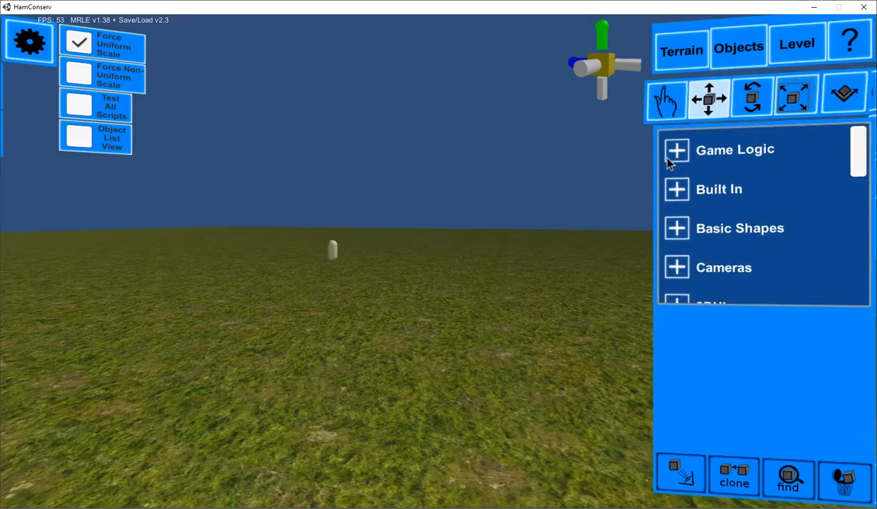
Place a Mirror from the Cameras category on the terrain near the capsule
{"action": "mouse_move", "coordinate": [845, 151]}
{"action": "left_mouse_down"}
{"action": "mouse_move", "coordinate": [848, 202]}
{"action": "mouse_move", "coordinate": [856, 168]}
{"action": "mouse_move", "coordinate": [857, 232]}
{"action": "mouse_move", "coordinate": [857, 188]}
{"action": "left_mouse_up"}
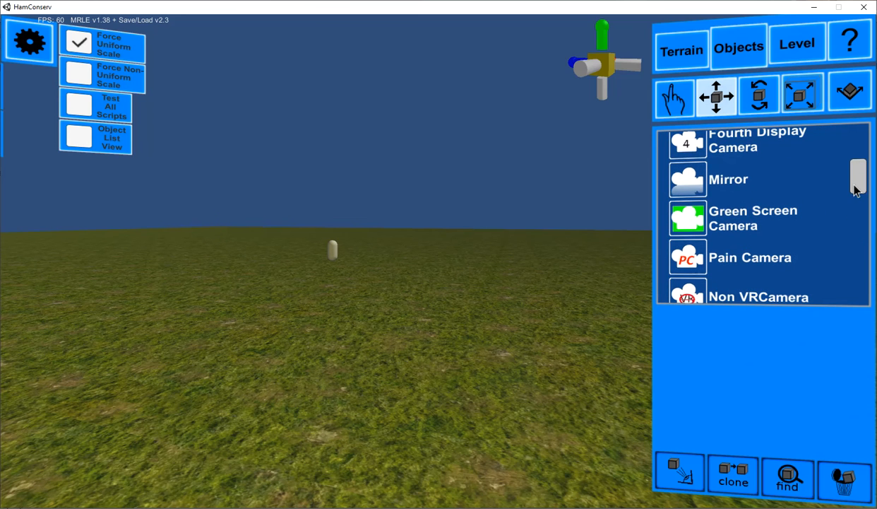
{"action": "left_click", "coordinate": [702, 182]}
{"action": "left_click_drag", "start_coordinate": [702, 348], "coordinate": [276, 262]}
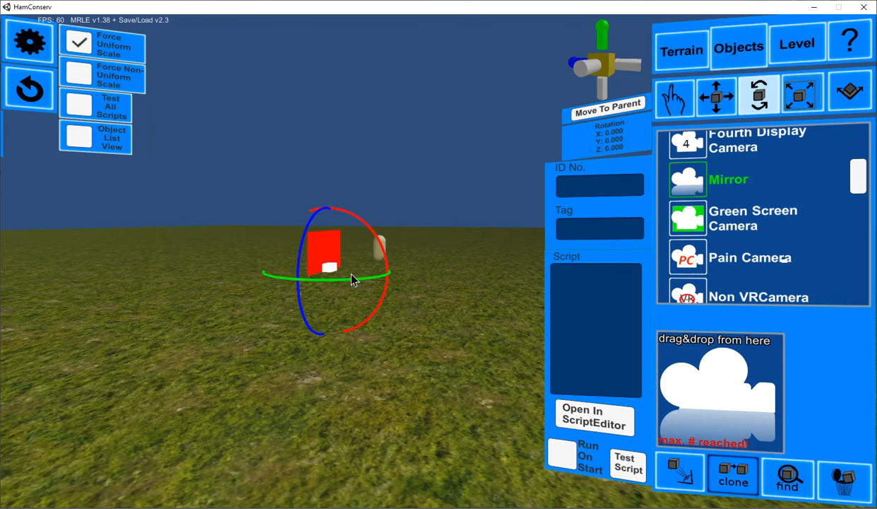
Rotate the mirror about its vertical axis, enlarge it and move it to about X 100.5, Y 5.8, Z 137.0
{"action": "left_click_drag", "start_coordinate": [636, 132], "coordinate": [635, 132]}
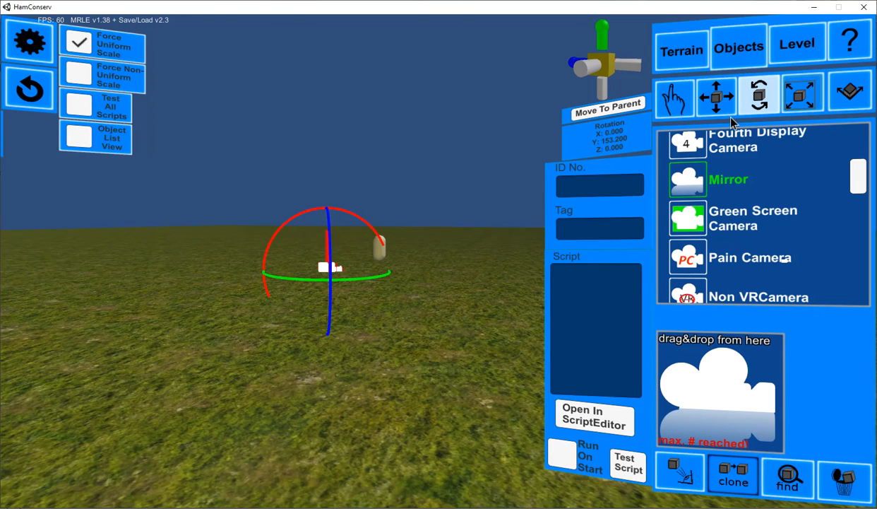
{"action": "left_click_drag", "start_coordinate": [388, 228], "coordinate": [273, 234]}
{"action": "mouse_move", "coordinate": [175, 156]}
{"action": "left_mouse_down"}
{"action": "mouse_move", "coordinate": [181, 134]}
{"action": "mouse_move", "coordinate": [175, 150]}
{"action": "left_mouse_up"}
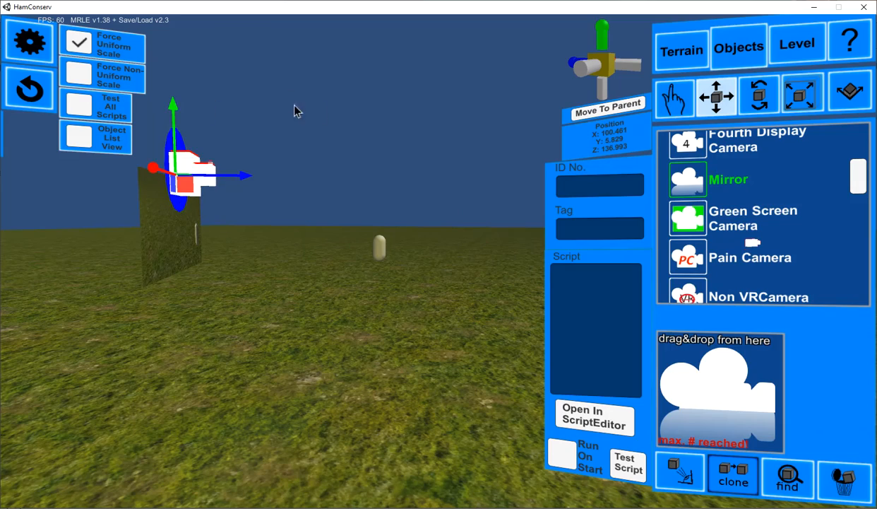
Save the level with the added mirror and start play-testing it
{"action": "left_click", "coordinate": [791, 62]}
{"action": "left_click", "coordinate": [781, 102]}
{"action": "left_click", "coordinate": [494, 129]}
{"action": "left_click", "coordinate": [474, 286]}
{"action": "left_click", "coordinate": [470, 303]}
{"action": "left_click", "coordinate": [662, 198]}
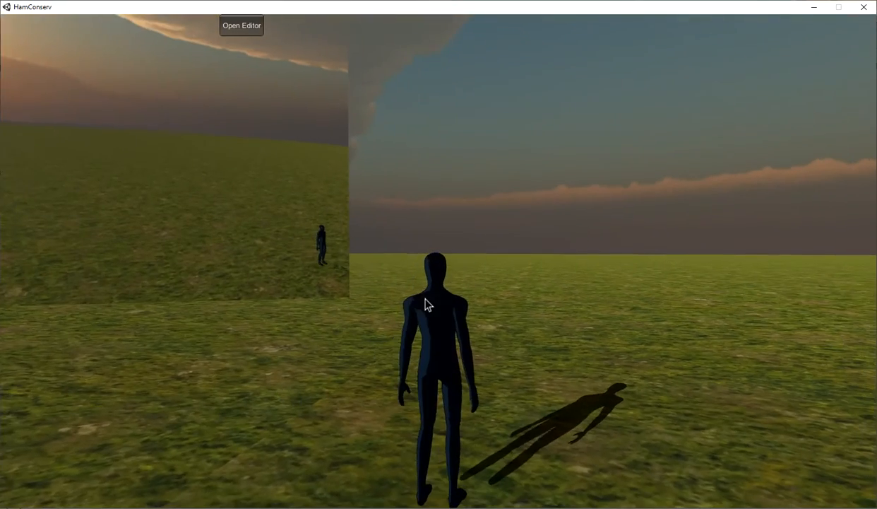
Walk the avatar towards the mirror to check its reflection, and return to the editor
{"action": "key", "text": "w"}
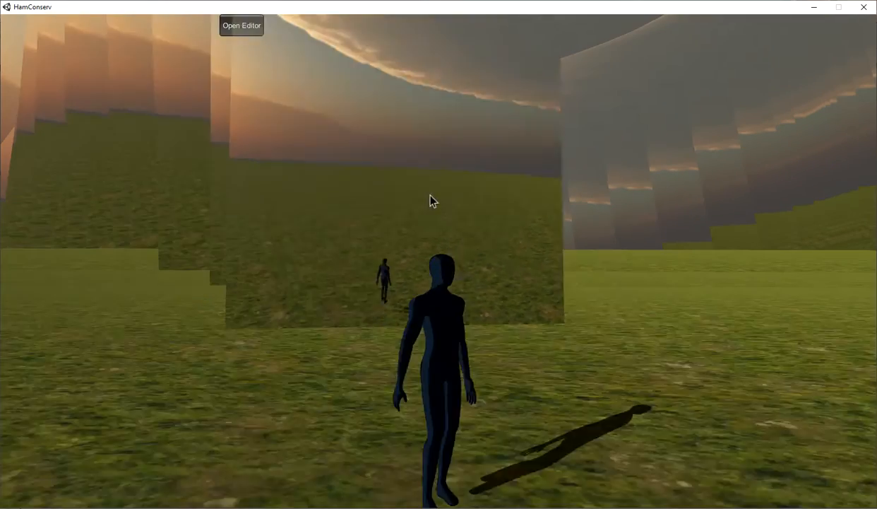
{"action": "key", "text": "w"}
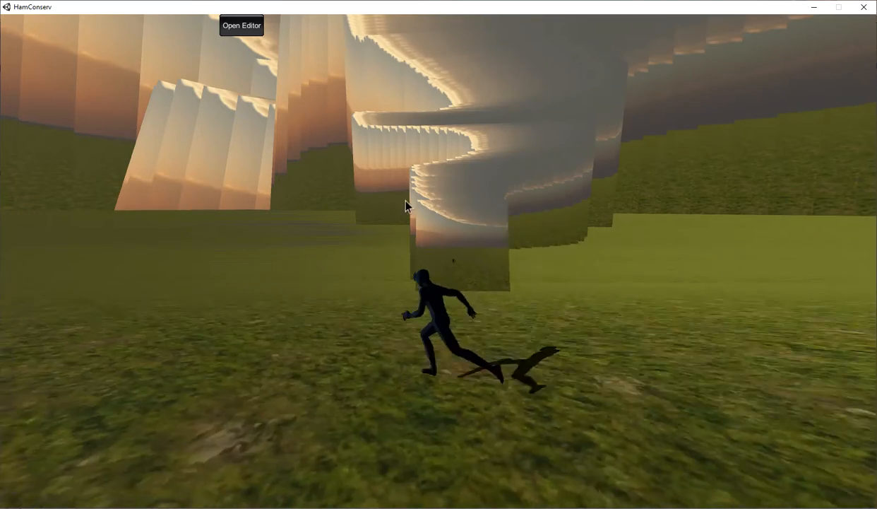
{"action": "left_click", "coordinate": [245, 30]}
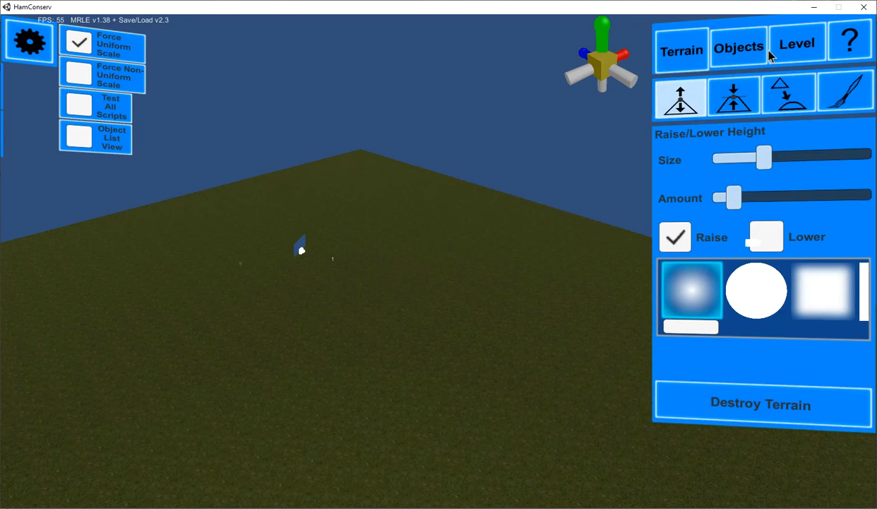
Load the saved sample level that contains the green cubes with loadPoly scripts
{"action": "left_click", "coordinate": [767, 55]}
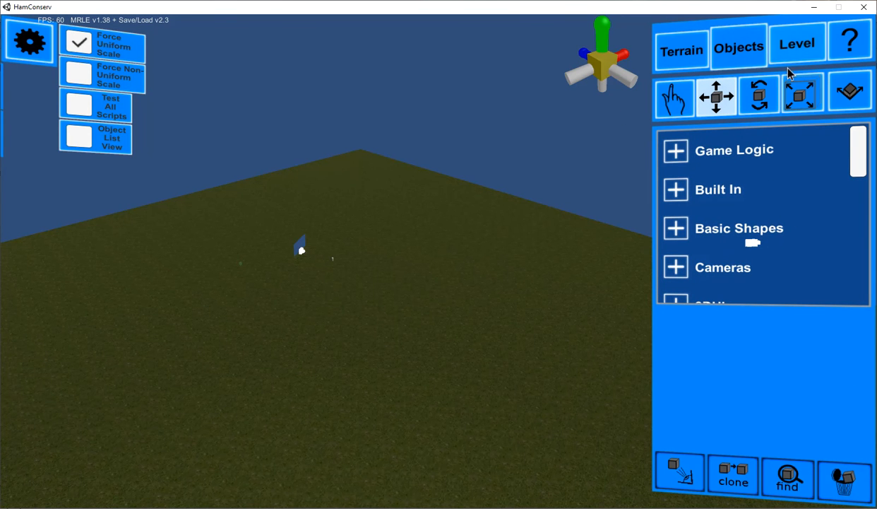
{"action": "right_click_drag", "start_coordinate": [604, 293], "coordinate": [792, 274]}
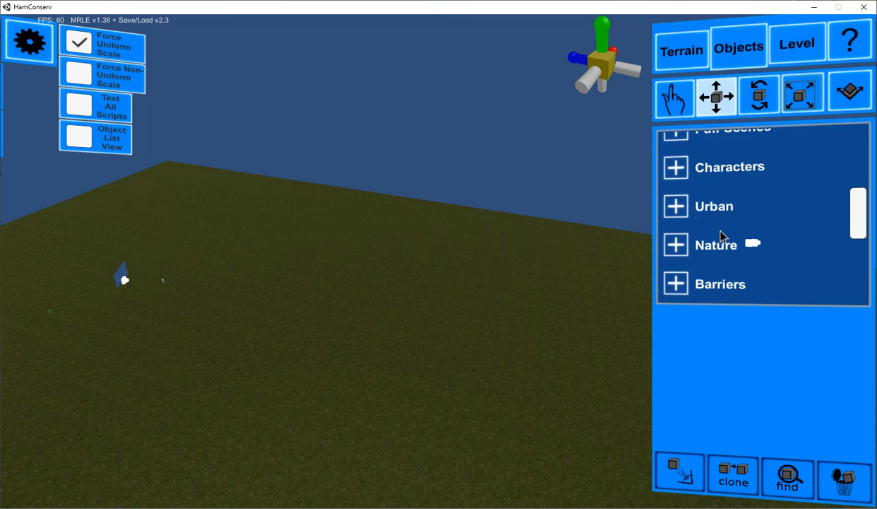
{"action": "left_click", "coordinate": [799, 45]}
{"action": "left_click", "coordinate": [760, 139]}
{"action": "left_click_drag", "start_coordinate": [531, 182], "coordinate": [514, 303]}
{"action": "left_click", "coordinate": [464, 249]}
{"action": "left_click", "coordinate": [732, 62]}
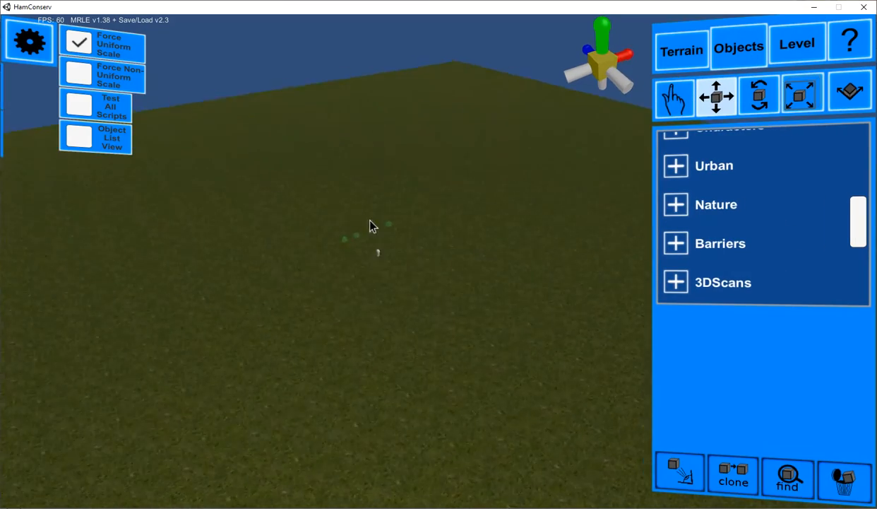
Test the loadPoly("509VbkpUmnx") script, move the loaded rock creature scene along the X axis and inspect it up close
{"action": "left_click", "coordinate": [375, 205]}
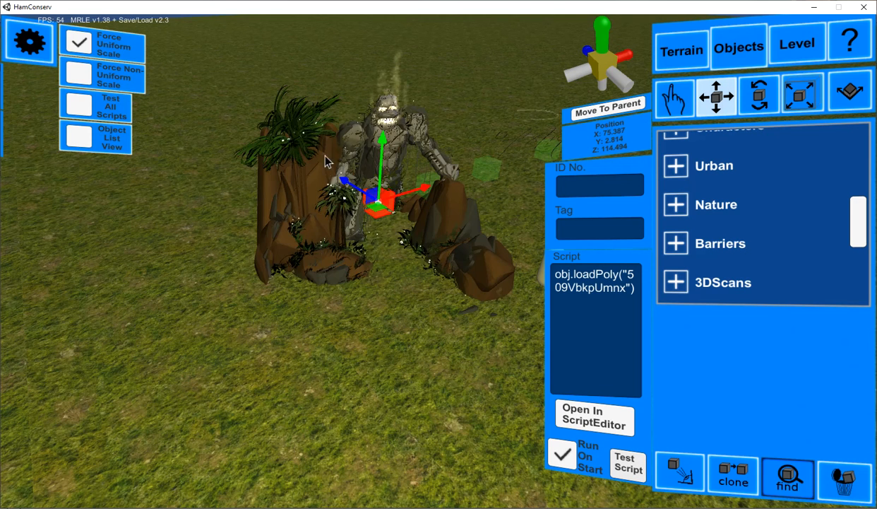
{"action": "left_click_drag", "start_coordinate": [417, 198], "coordinate": [233, 164]}
{"action": "left_click", "coordinate": [380, 194]}
{"action": "scroll", "coordinate": [380, 193], "scroll_direction": "up", "scroll_amount": 5}
{"action": "right_click_drag", "start_coordinate": [380, 193], "coordinate": [292, 230]}
{"action": "scroll", "coordinate": [302, 215], "scroll_direction": "down", "scroll_amount": 5}
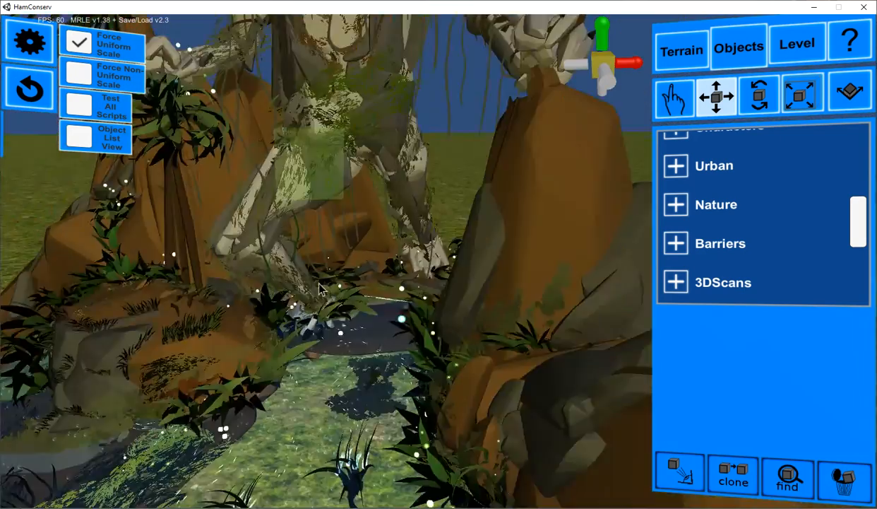
{"action": "scroll", "coordinate": [301, 215], "scroll_direction": "up", "scroll_amount": 5}
{"action": "scroll", "coordinate": [304, 238], "scroll_direction": "down", "scroll_amount": 6}
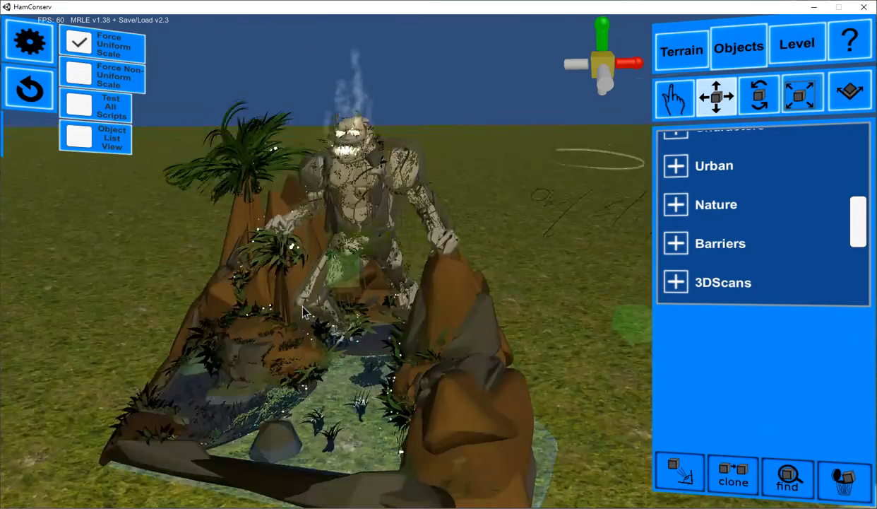
{"action": "scroll", "coordinate": [396, 314], "scroll_direction": "up", "scroll_amount": 2}
Select the green cube beside the creature scene and test its loadPoly("0EPwxbEYF2T") script
{"action": "left_click", "coordinate": [532, 297]}
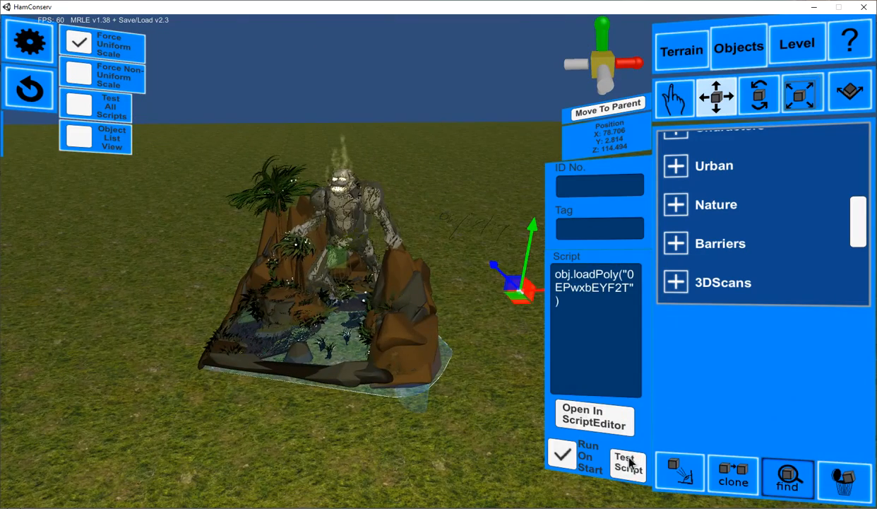
{"action": "scroll", "coordinate": [452, 368], "scroll_direction": "up", "scroll_amount": 2}
{"action": "middle_click_drag", "start_coordinate": [452, 368], "coordinate": [384, 322]}
{"action": "left_click", "coordinate": [452, 321]}
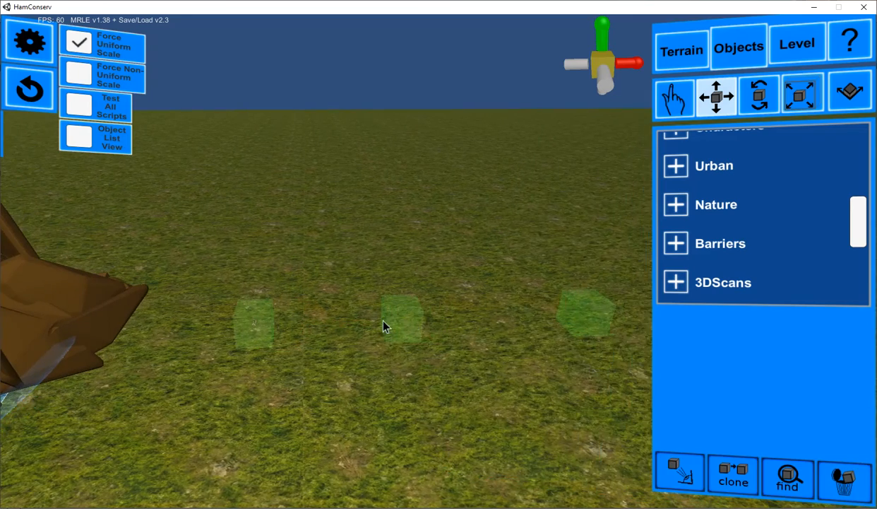
Test the loadPoly scripts of the remaining green cubes, including the one that loads the pagoda scene
{"action": "left_click", "coordinate": [397, 322]}
{"action": "left_click", "coordinate": [625, 467]}
{"action": "middle_click_drag", "start_coordinate": [518, 397], "coordinate": [368, 370]}
{"action": "left_click", "coordinate": [439, 329]}
{"action": "middle_click_drag", "start_coordinate": [514, 387], "coordinate": [426, 374]}
{"action": "left_click", "coordinate": [330, 366]}
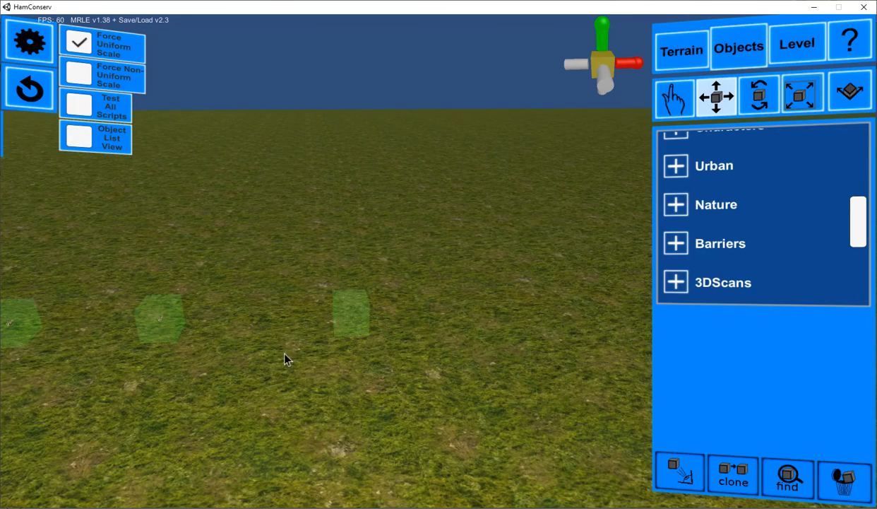
{"action": "left_click", "coordinate": [418, 376]}
{"action": "key", "text": "d"}
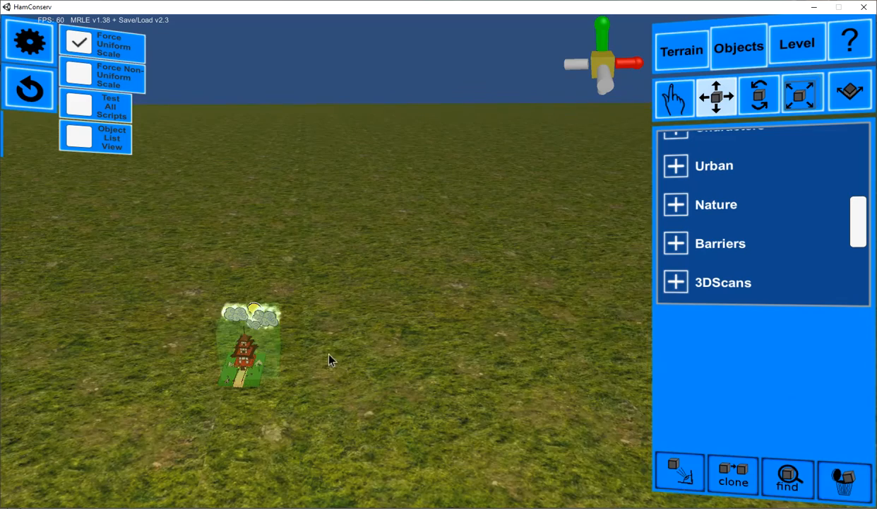
Enlarge the pagoda scene, raise it to about Y 7.1 and view it from farther away
{"action": "left_click", "coordinate": [249, 349]}
{"action": "left_click_drag", "start_coordinate": [245, 291], "coordinate": [410, 12]}
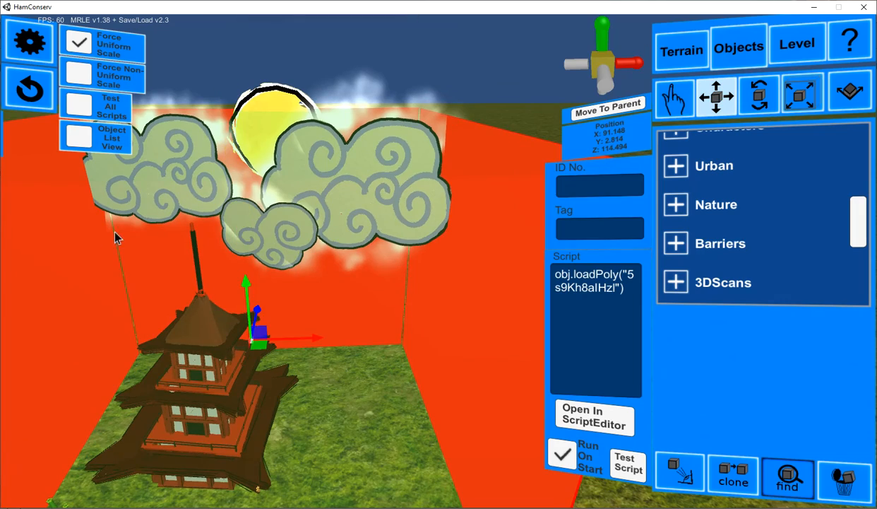
{"action": "left_click_drag", "start_coordinate": [247, 279], "coordinate": [224, 14]}
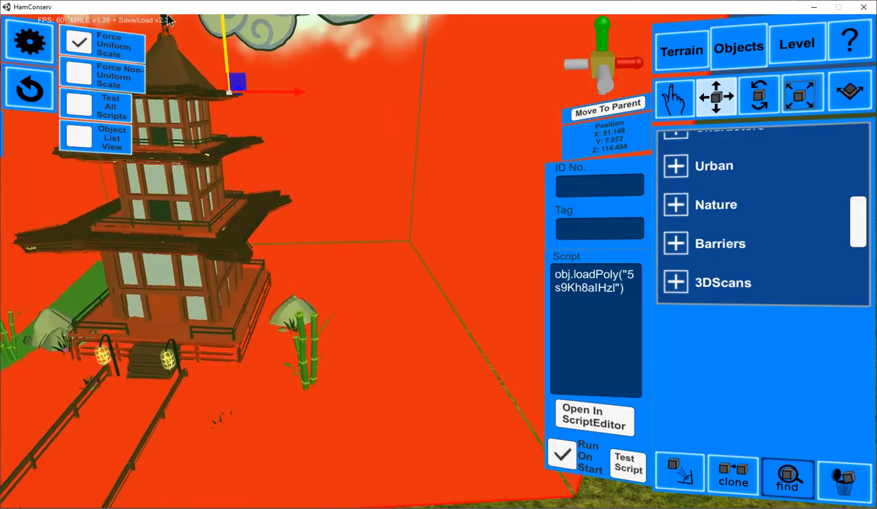
{"action": "key", "text": "s"}
{"action": "key", "text": "a"}
{"action": "key", "text": "d"}
{"action": "key", "text": "w"}
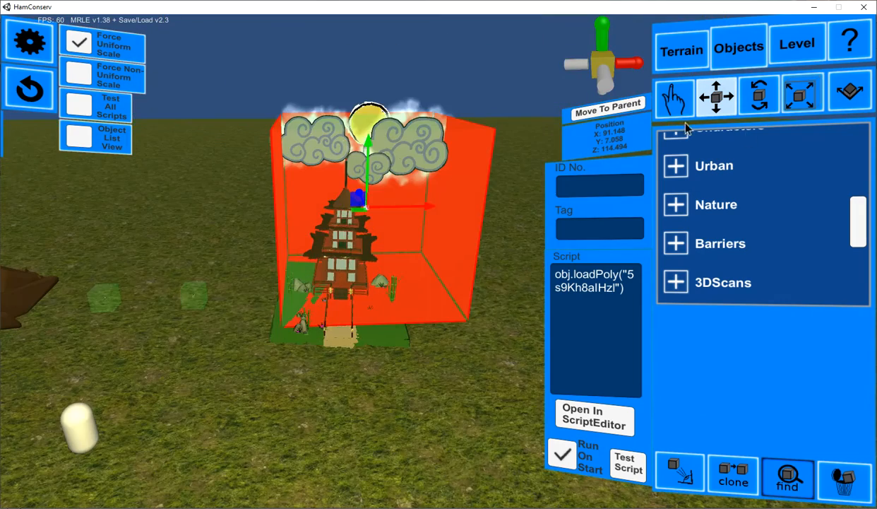
Save the level with the loaded pagoda and rock creature scenes, overwriting the existing level file
{"action": "left_click", "coordinate": [815, 48]}
{"action": "left_click", "coordinate": [760, 96]}
{"action": "left_click", "coordinate": [487, 121]}
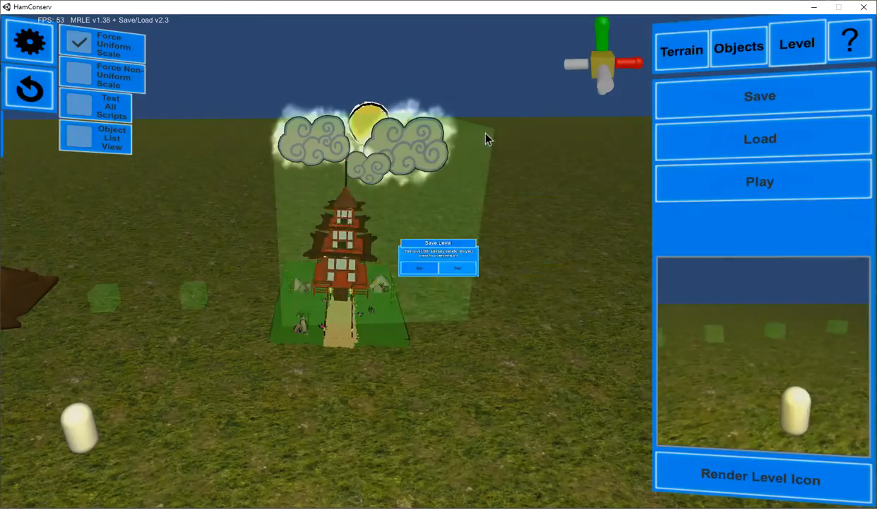
{"action": "left_click", "coordinate": [470, 288]}
{"action": "left_click", "coordinate": [469, 297]}
Play-test the saved level and fly the avatar around the raised pagoda scene
{"action": "left_click", "coordinate": [688, 185]}
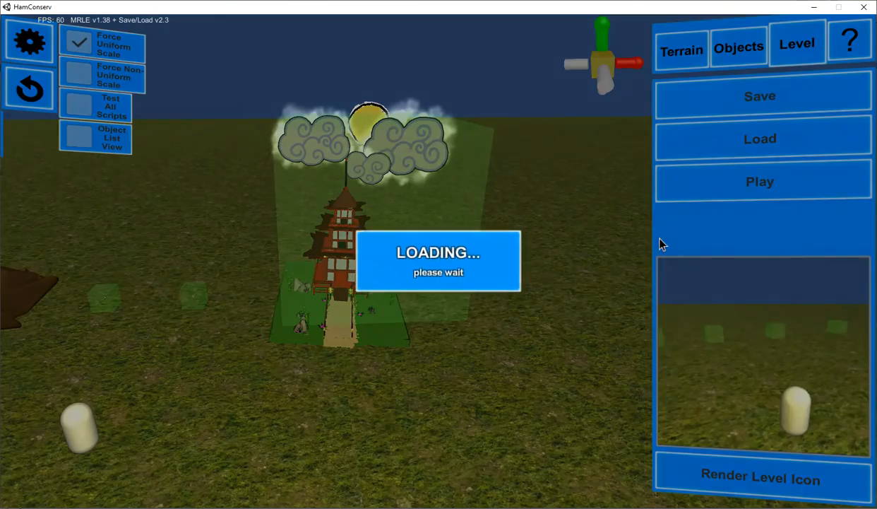
{"action": "key", "text": "w"}
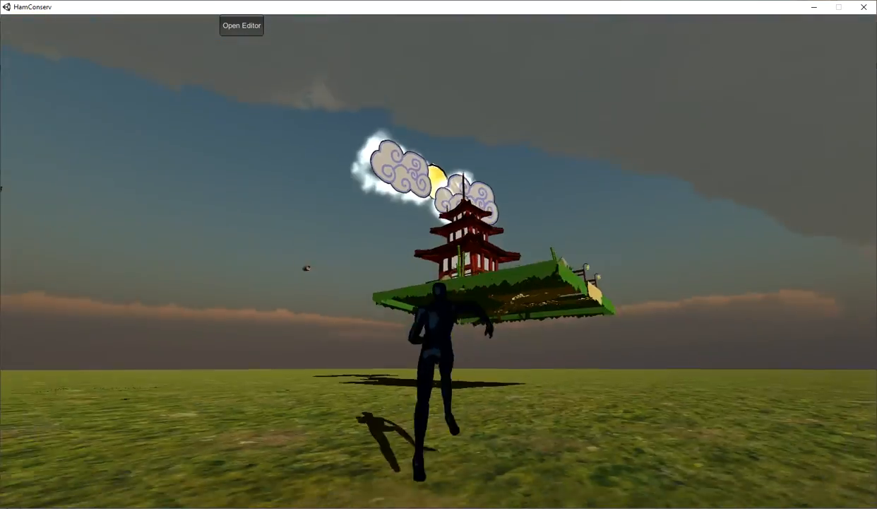
{"action": "key", "text": "s"}
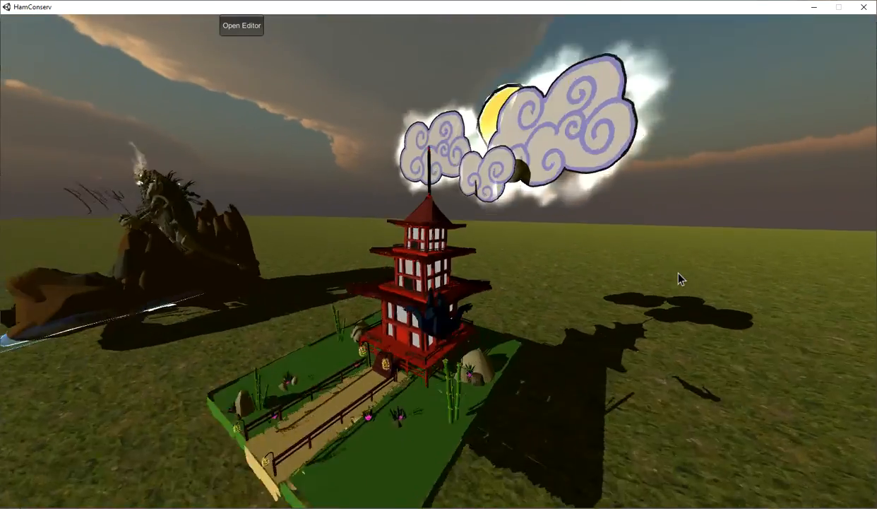
Fly the avatar through the rock creature scene to inspect it from inside and outside, and return to the editor
{"action": "key", "text": "w"}
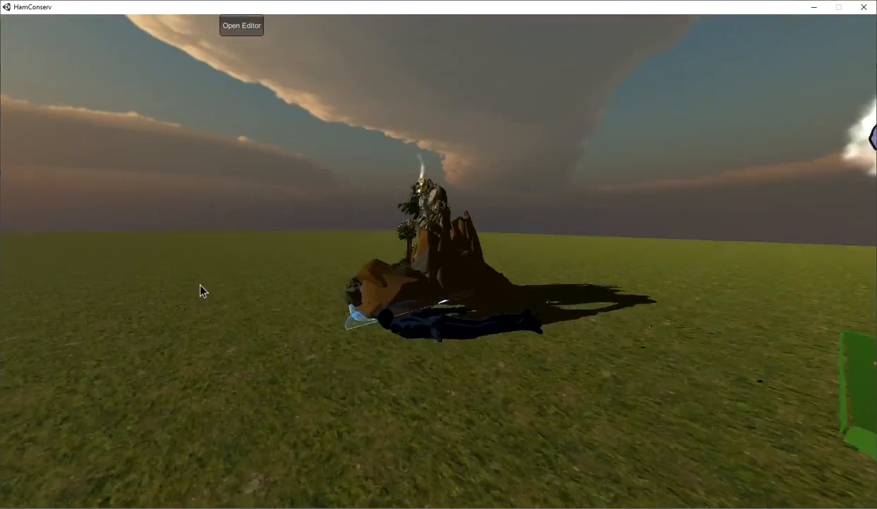
{"action": "key", "text": "s"}
{"action": "key", "text": "w"}
{"action": "key", "text": "w"}
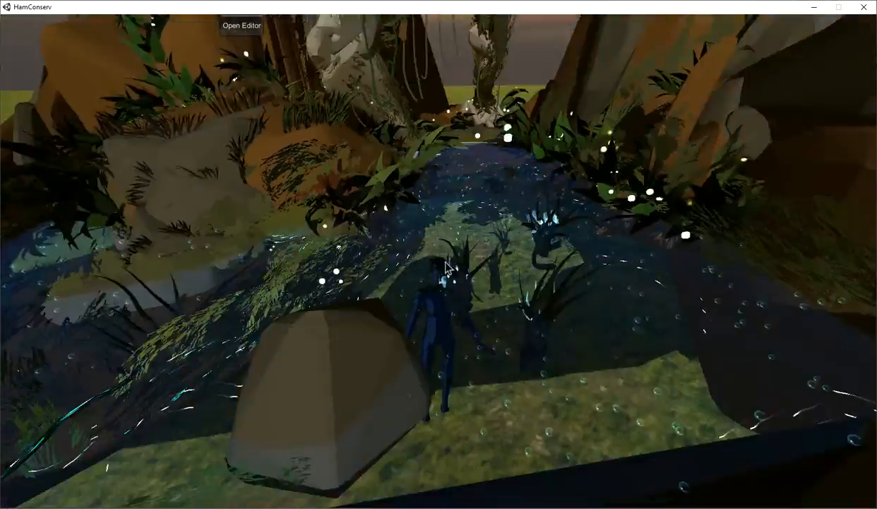
{"action": "key", "text": "s"}
{"action": "key", "text": "s"}
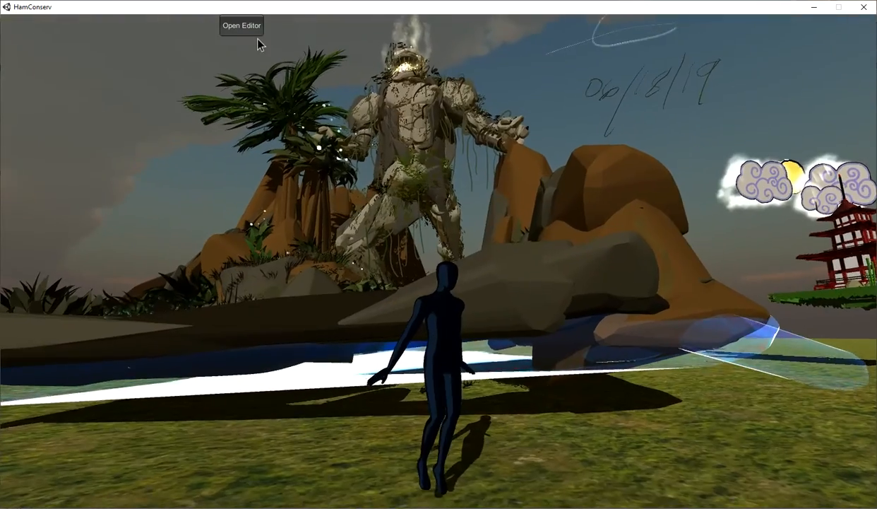
{"action": "left_click", "coordinate": [249, 28]}
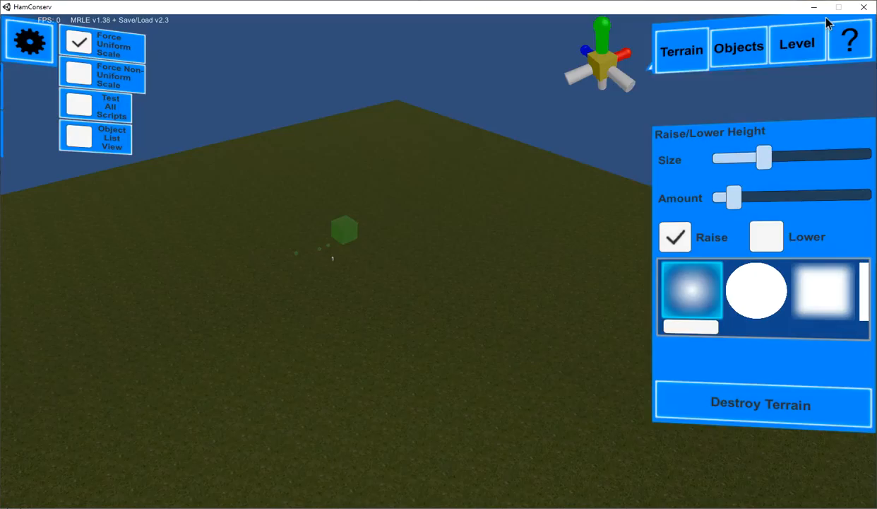
Load the saved LoadPNGWeb level
{"action": "left_click", "coordinate": [797, 44]}
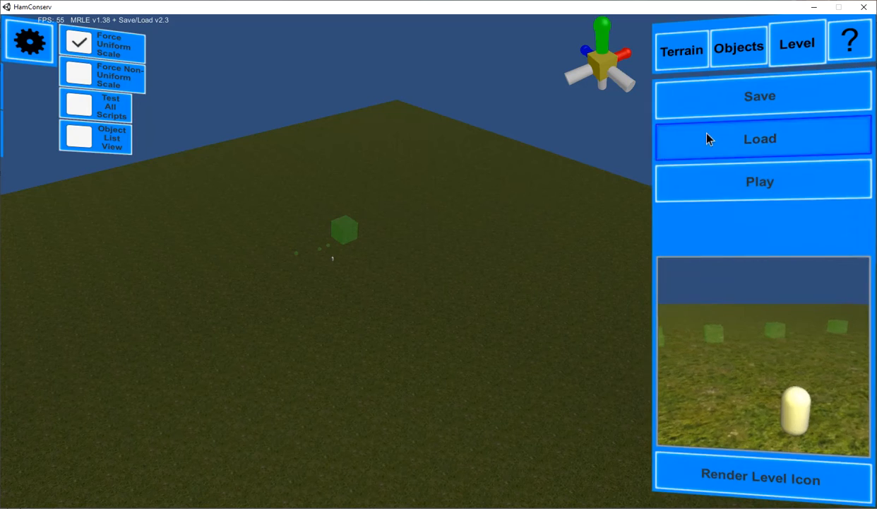
{"action": "left_click", "coordinate": [708, 137]}
{"action": "left_click_drag", "start_coordinate": [537, 177], "coordinate": [537, 272]}
{"action": "left_click", "coordinate": [470, 255]}
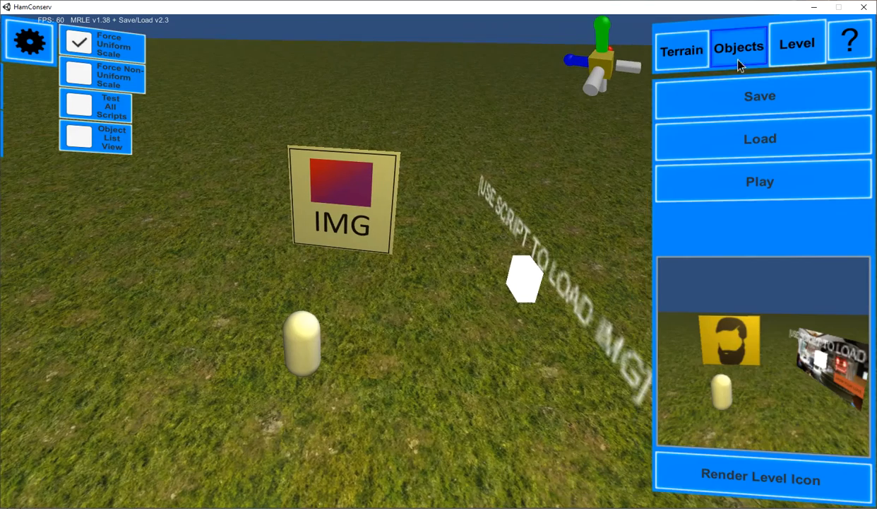
Test the web image scripts of the white sprite object, which uses obj.loadSprite, and the IMG panel, and view both images up close
{"action": "left_click", "coordinate": [739, 50]}
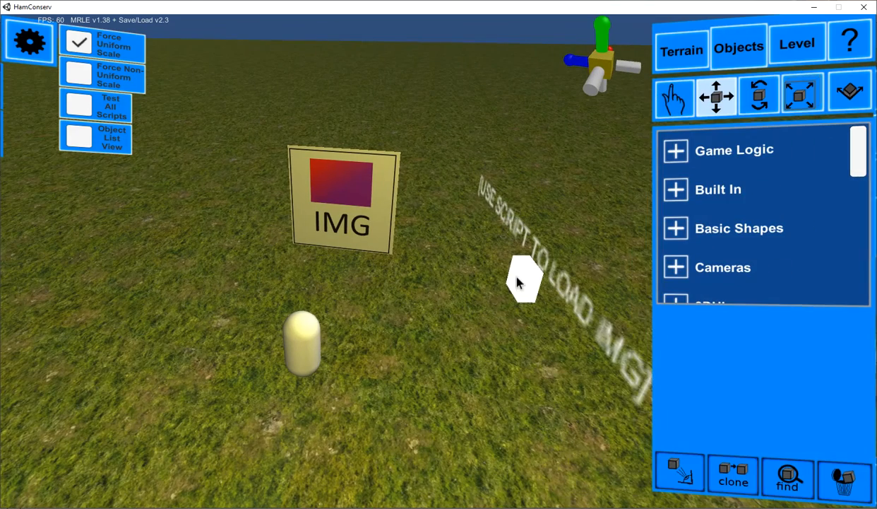
{"action": "left_click", "coordinate": [526, 314]}
{"action": "right_click_drag", "start_coordinate": [468, 382], "coordinate": [527, 293]}
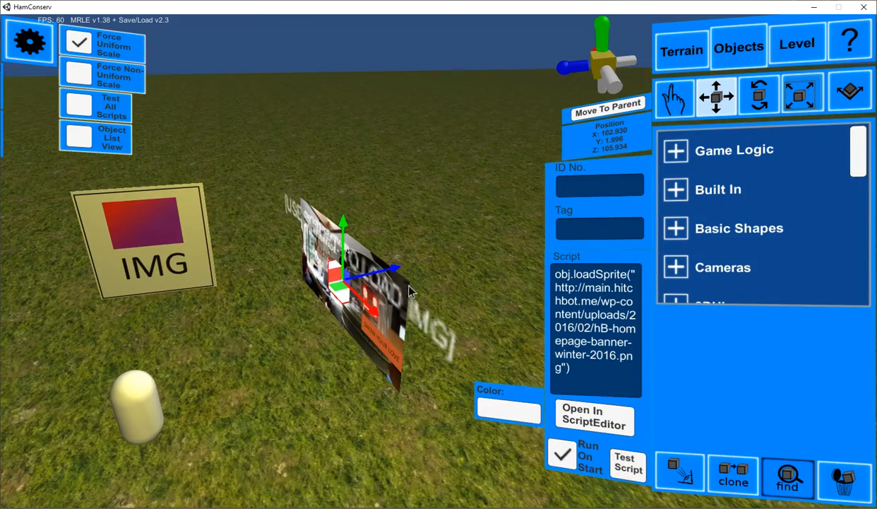
{"action": "key", "text": "w"}
{"action": "left_click", "coordinate": [622, 459]}
{"action": "key", "text": "a"}
{"action": "key", "text": "w"}
{"action": "left_click", "coordinate": [405, 264]}
Browse the list of saved levels up to its beginning and close it without loading one
{"action": "left_click", "coordinate": [774, 47]}
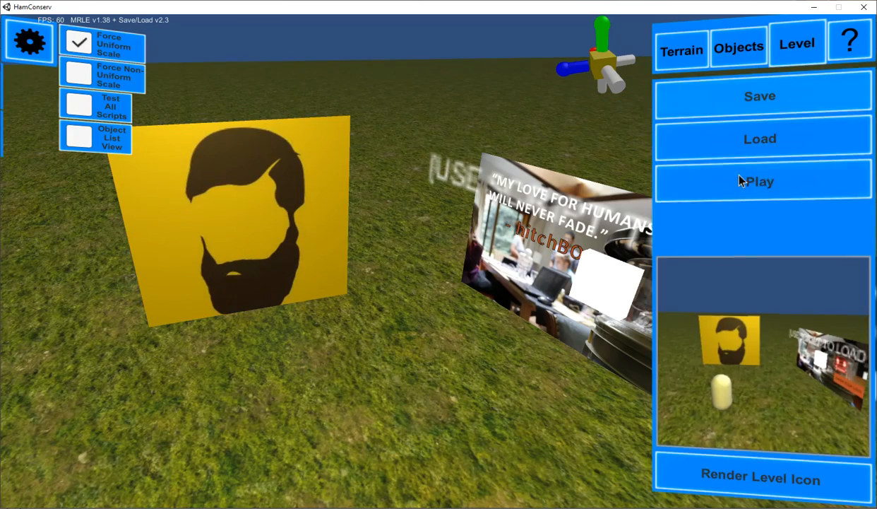
{"action": "left_click", "coordinate": [737, 152]}
{"action": "scroll", "coordinate": [526, 247], "scroll_direction": "down", "scroll_amount": 2}
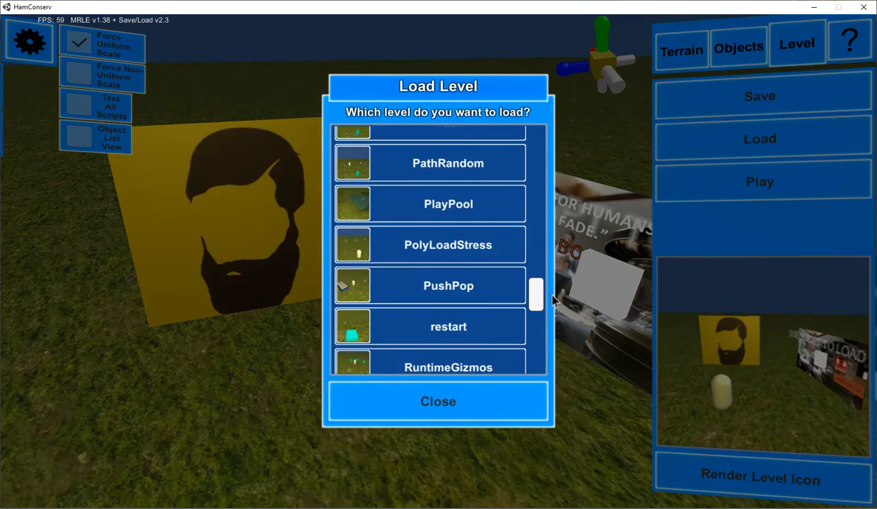
{"action": "scroll", "coordinate": [535, 287], "scroll_direction": "up", "scroll_amount": 4}
{"action": "scroll", "coordinate": [540, 275], "scroll_direction": "up", "scroll_amount": 2}
{"action": "scroll", "coordinate": [537, 272], "scroll_direction": "up", "scroll_amount": 10}
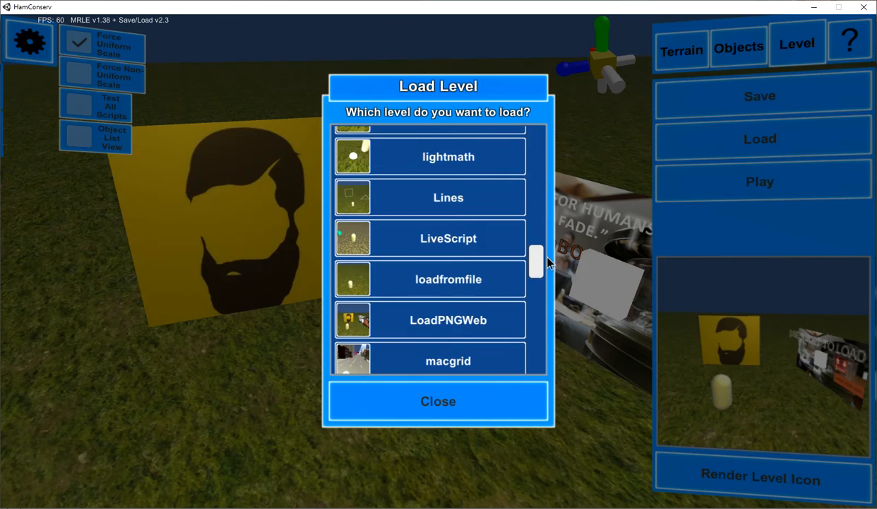
{"action": "scroll", "coordinate": [552, 238], "scroll_direction": "up", "scroll_amount": 5}
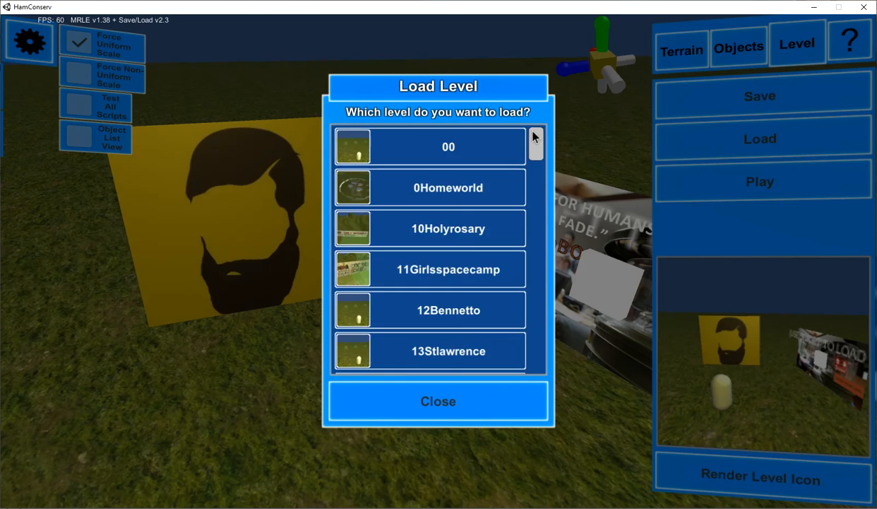
{"action": "left_click", "coordinate": [451, 402]}
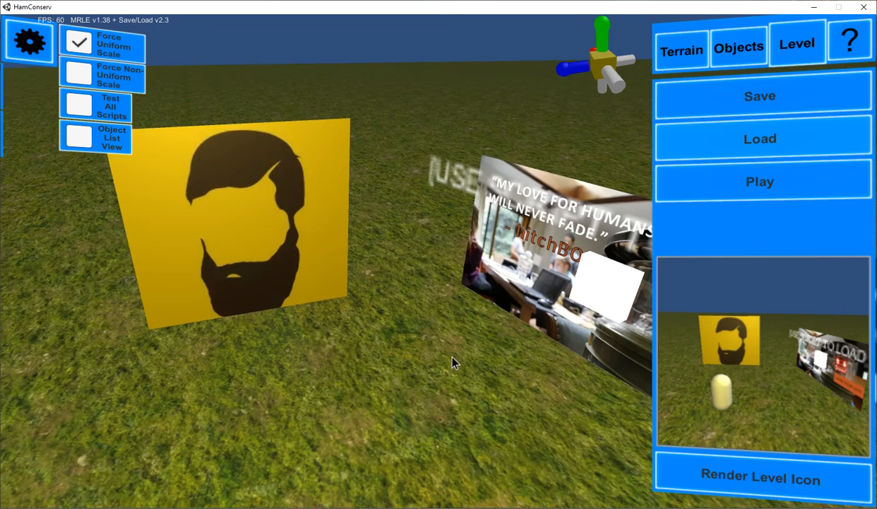